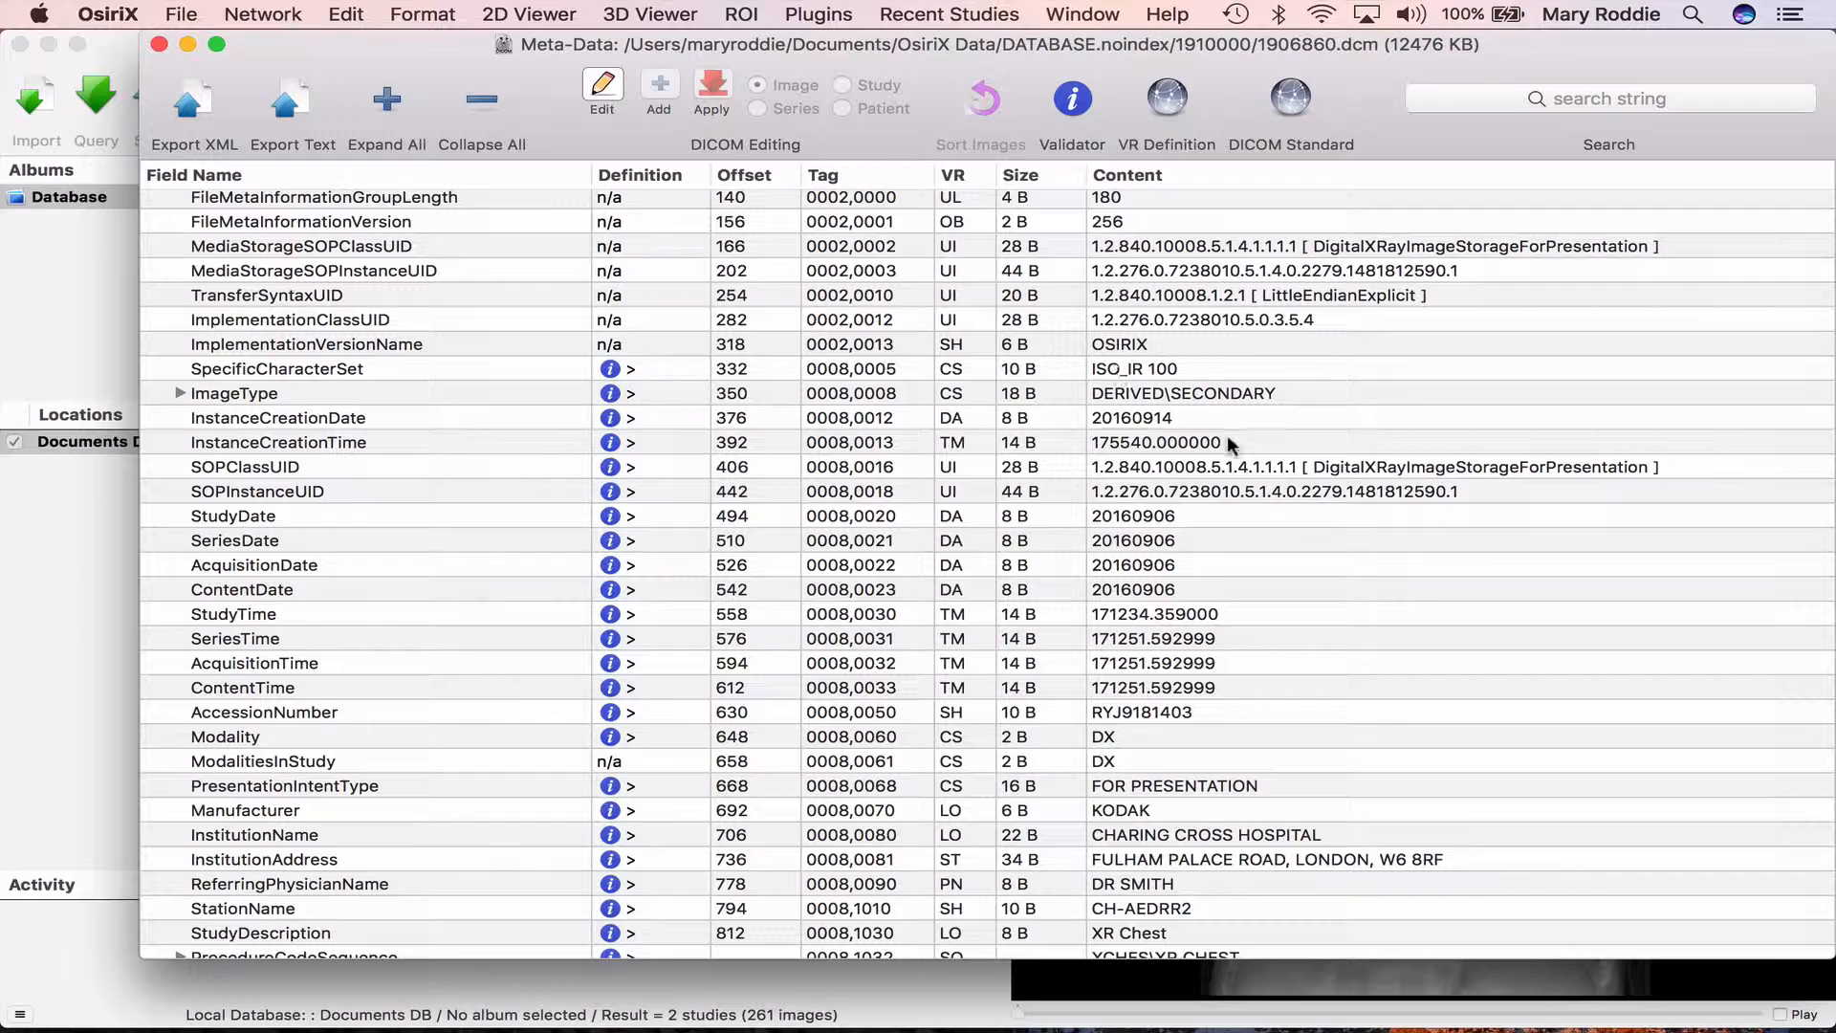
- Examine the chest X-ray's DICOM metadata for institution, study and patient-identifying fields, and close the metadata window
{"action": "scroll", "coordinate": [1228, 442], "scroll_direction": "down", "scroll_amount": 5}
{"action": "scroll", "coordinate": [1229, 447], "scroll_direction": "down", "scroll_amount": 2}
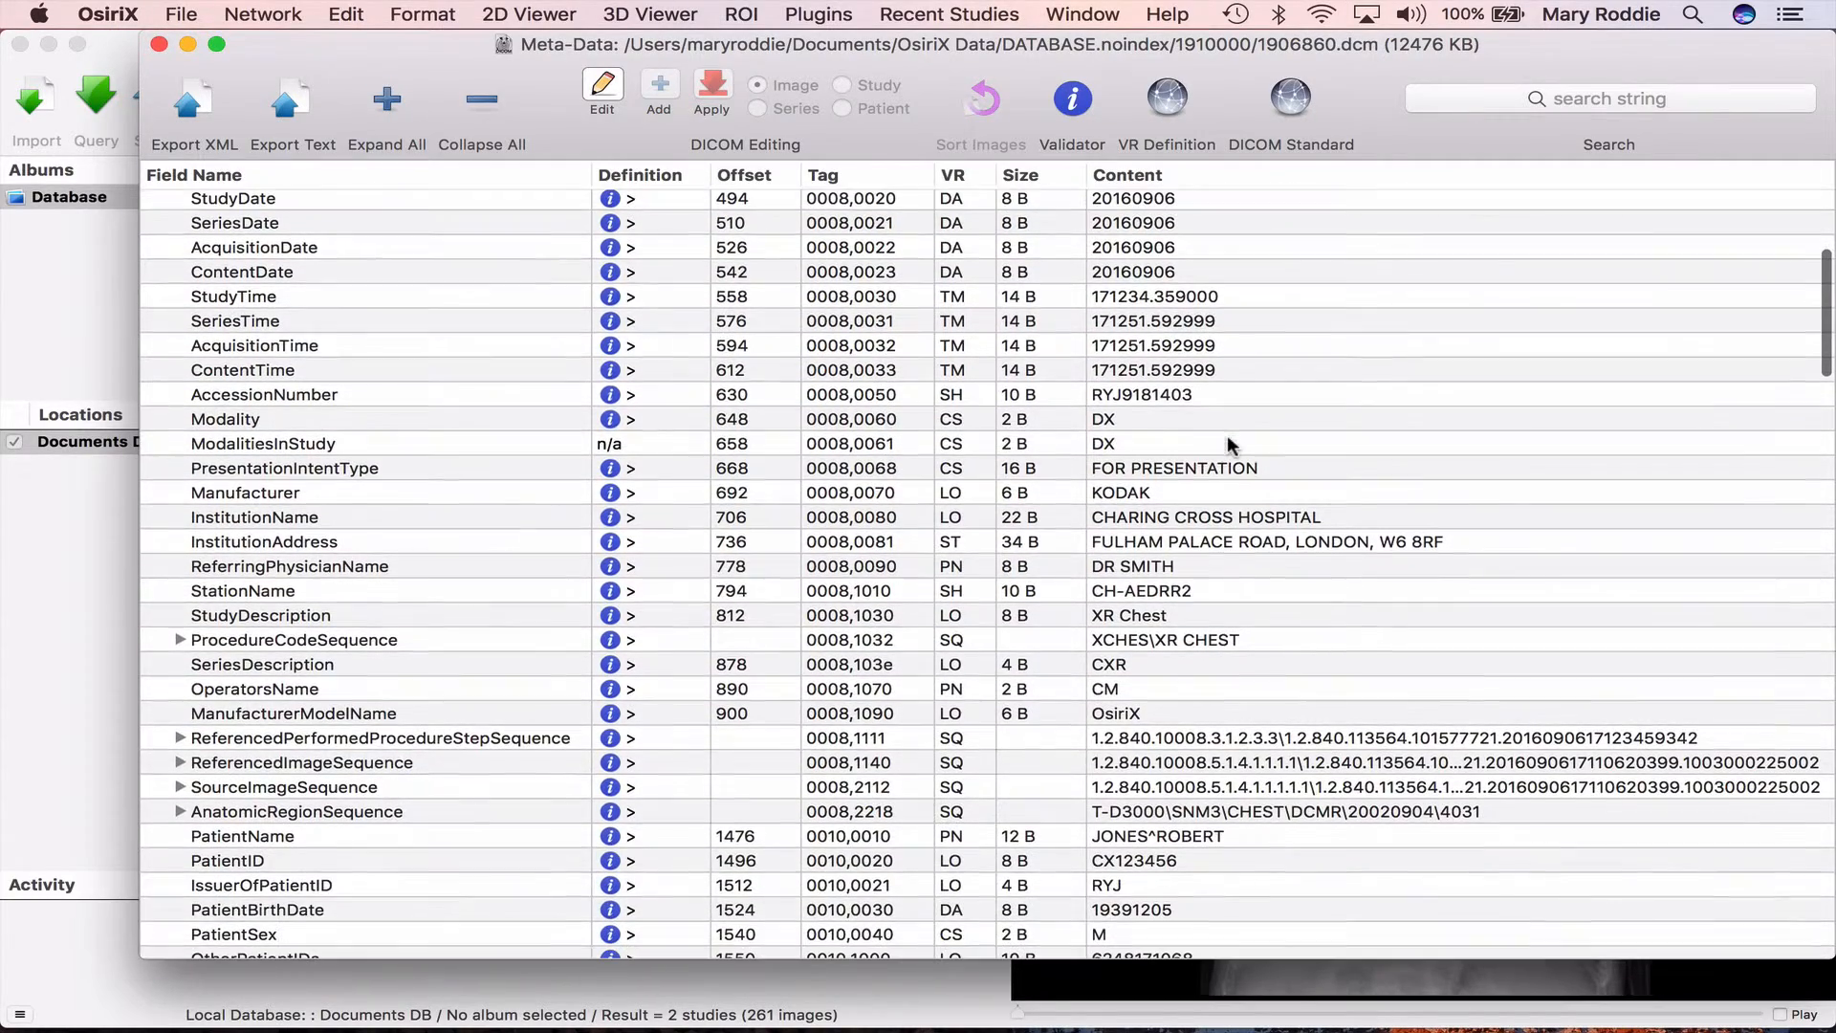
{"action": "scroll", "coordinate": [1165, 574], "scroll_direction": "down", "scroll_amount": 2}
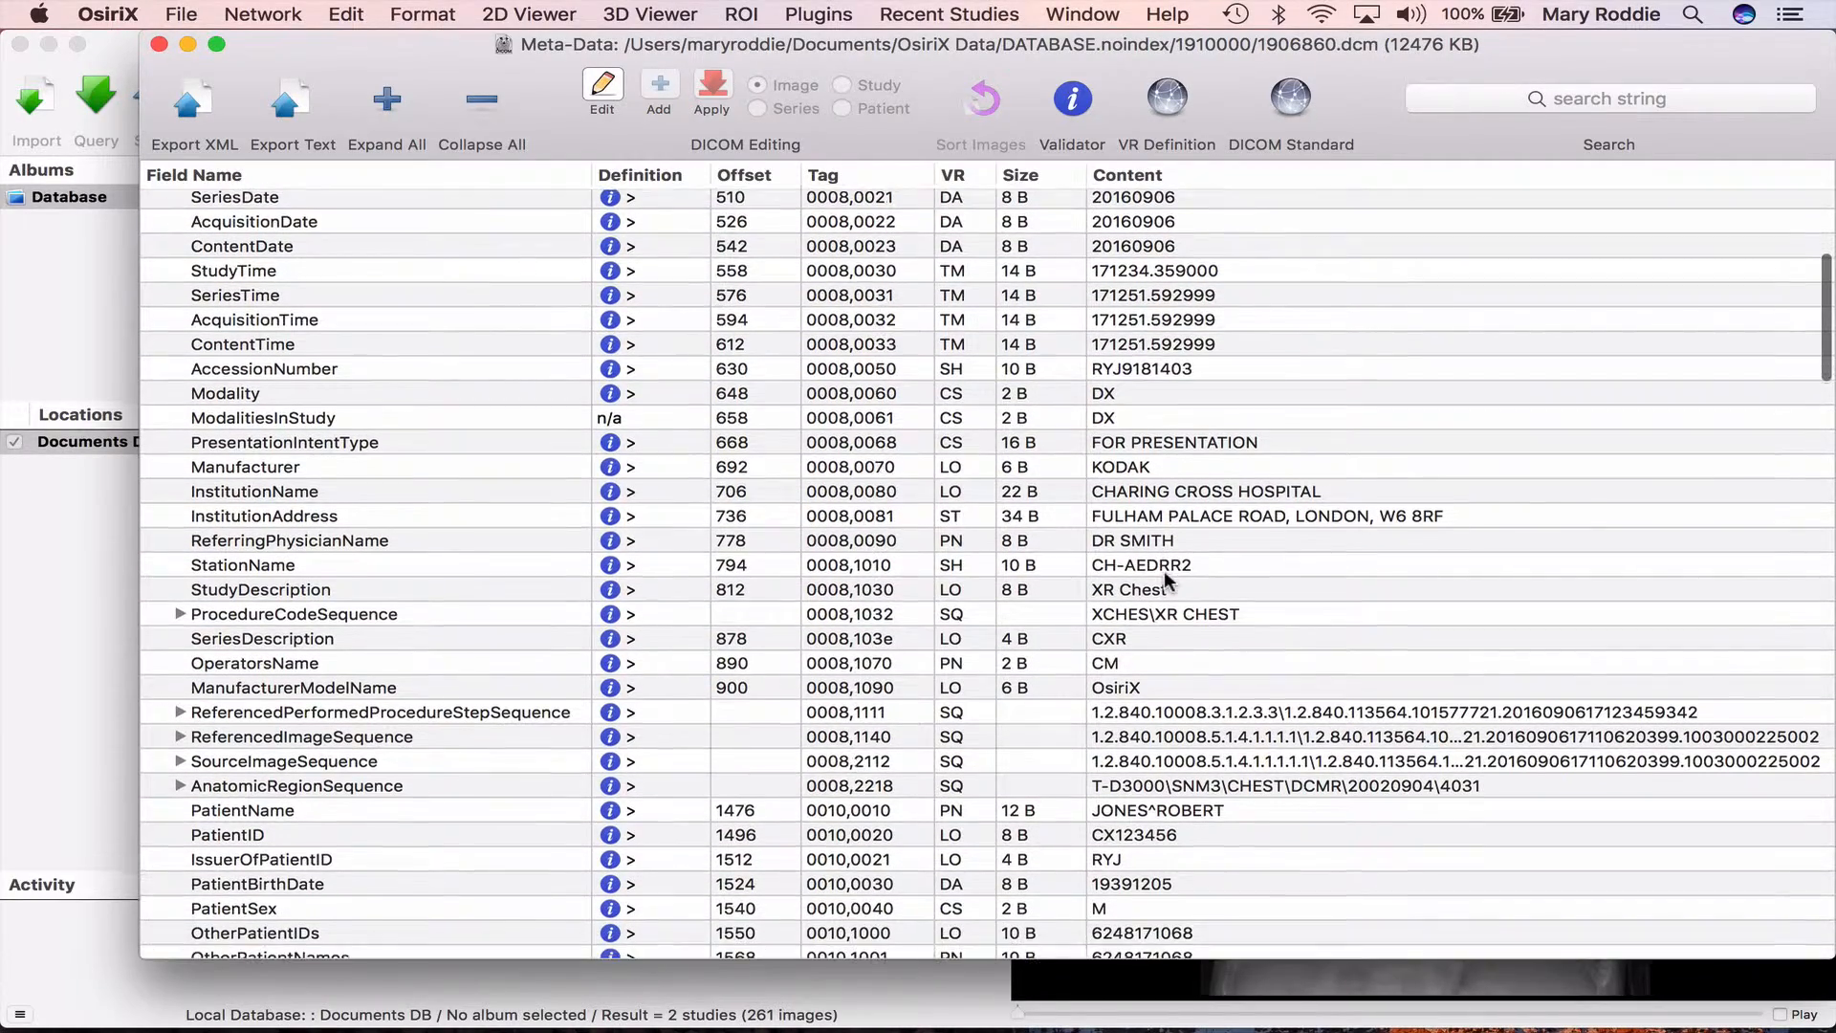
{"action": "scroll", "coordinate": [1163, 570], "scroll_direction": "down", "scroll_amount": 3}
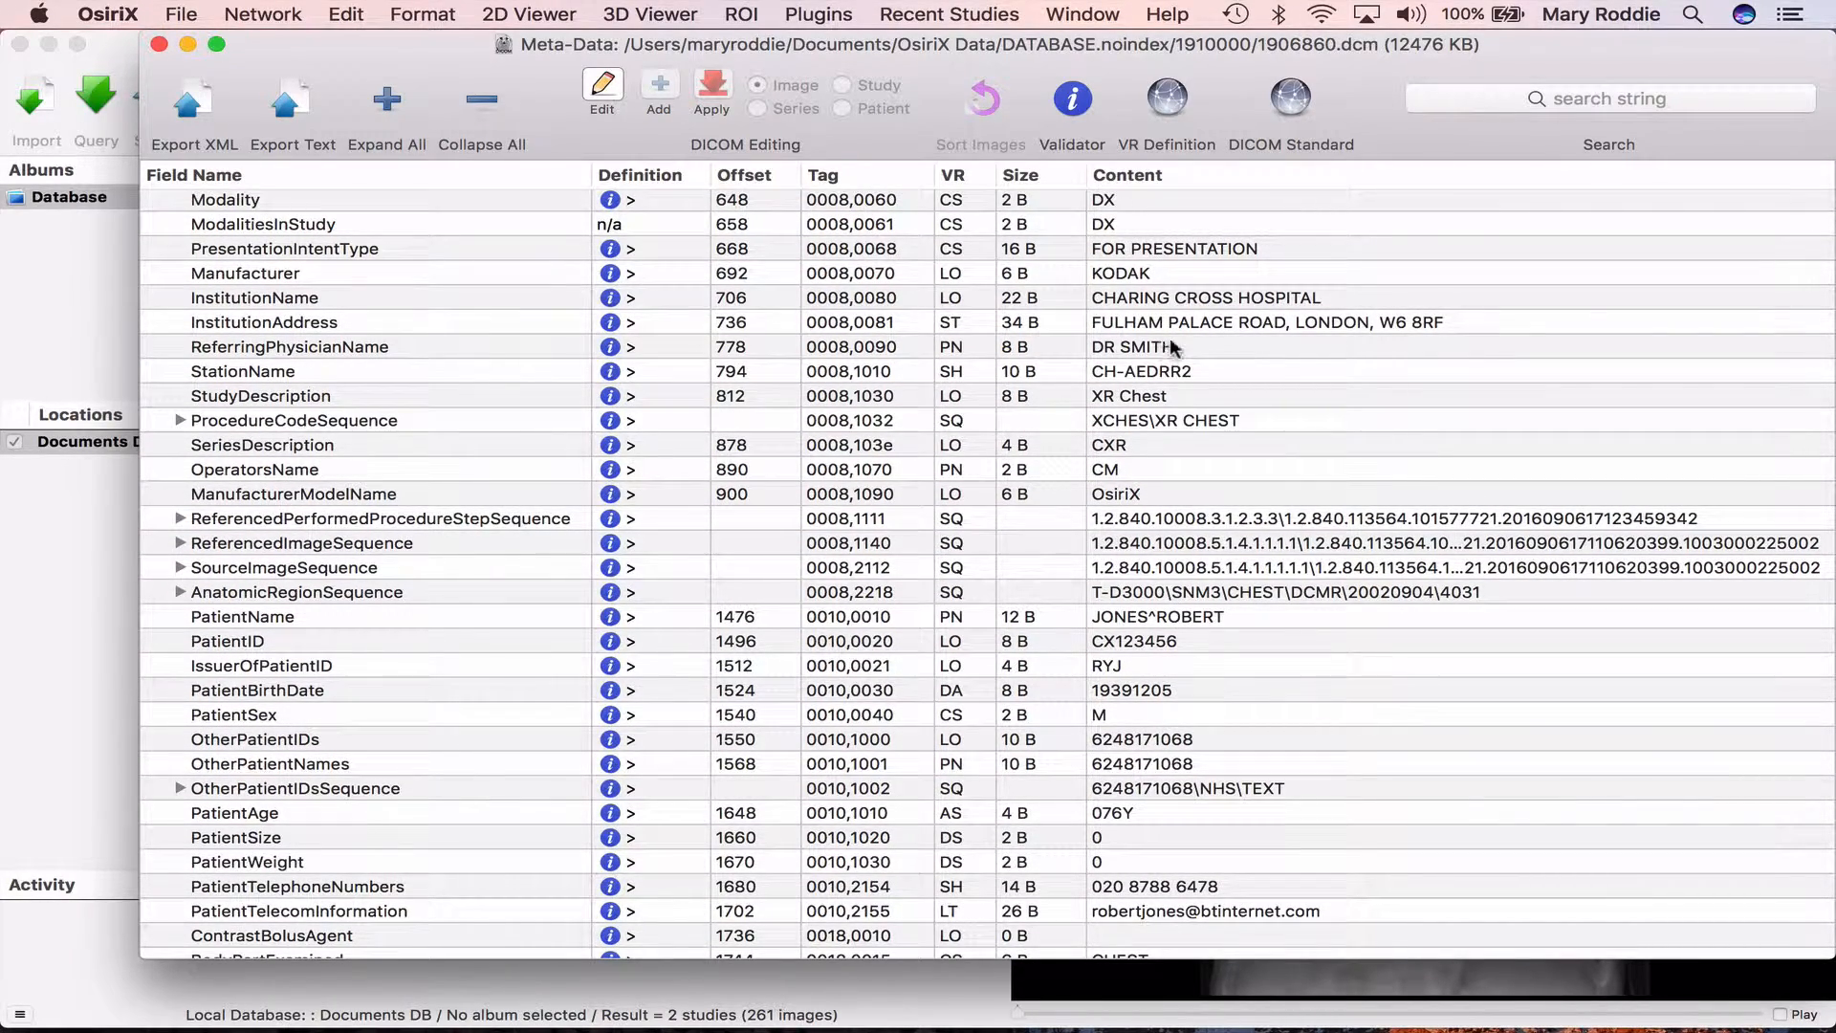
{"action": "scroll", "coordinate": [1194, 597], "scroll_direction": "down", "scroll_amount": 3}
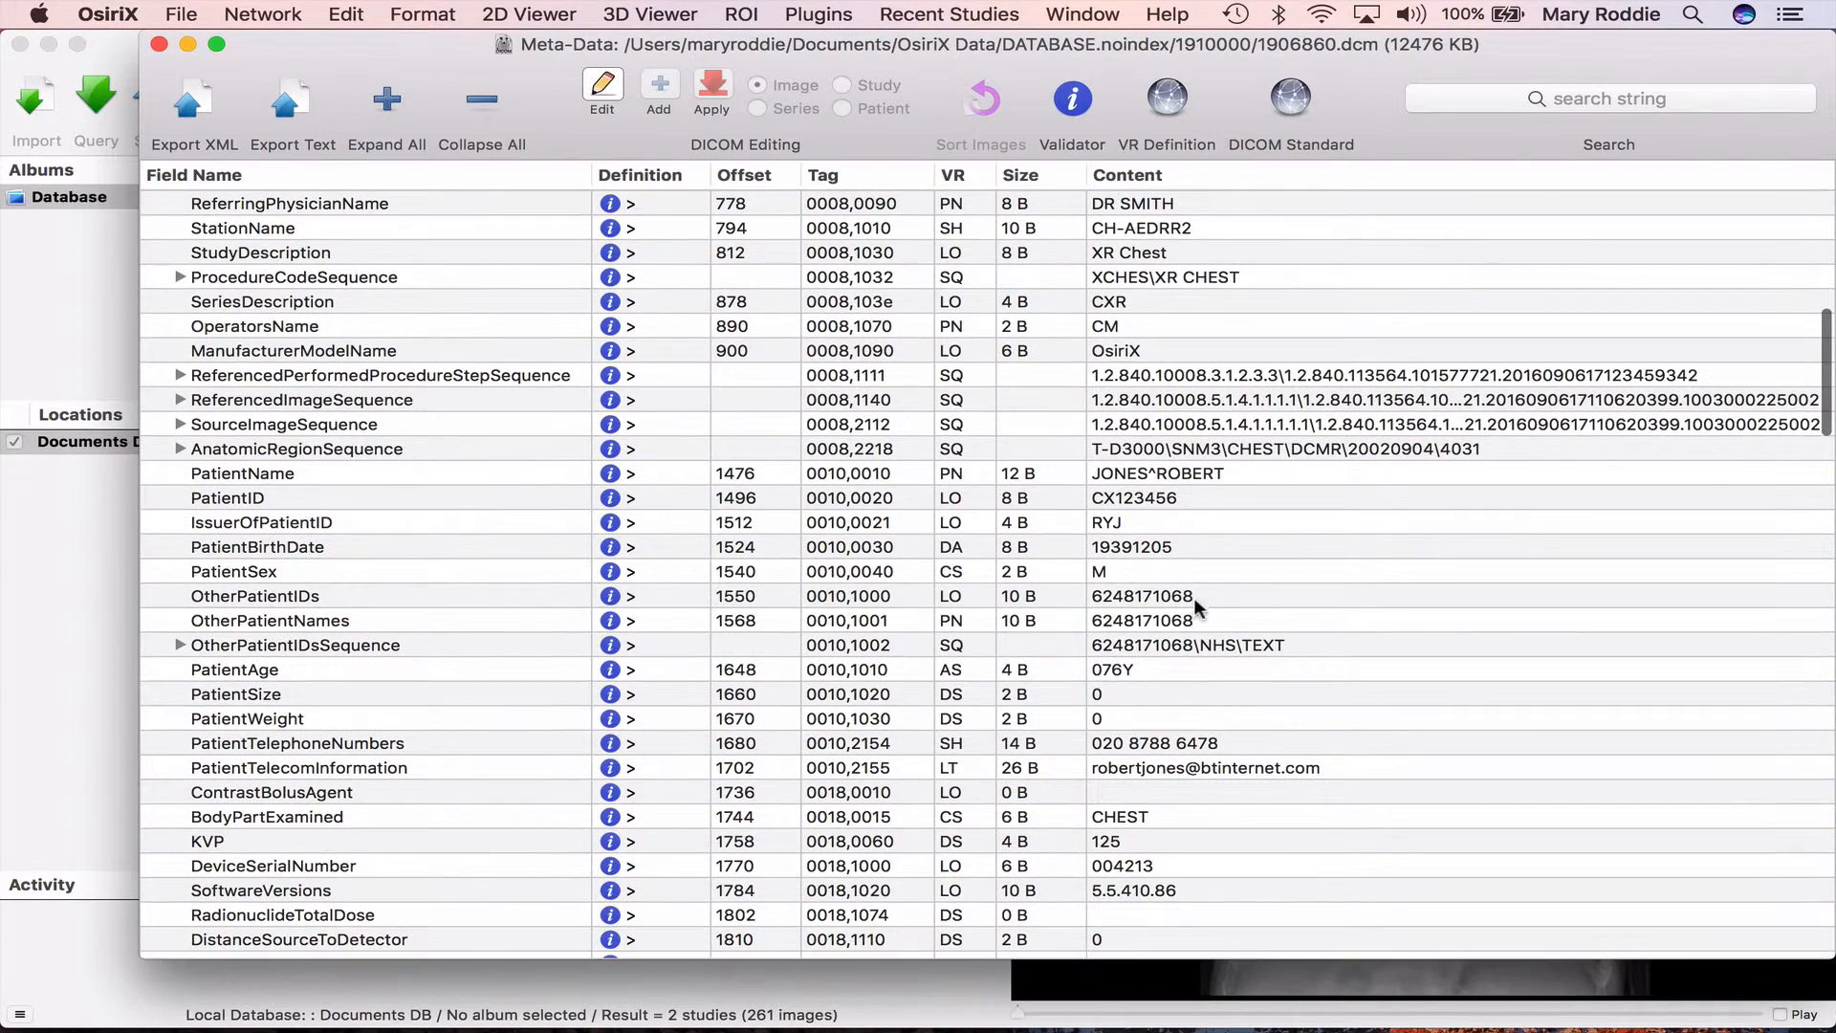
{"action": "left_click", "coordinate": [158, 44]}
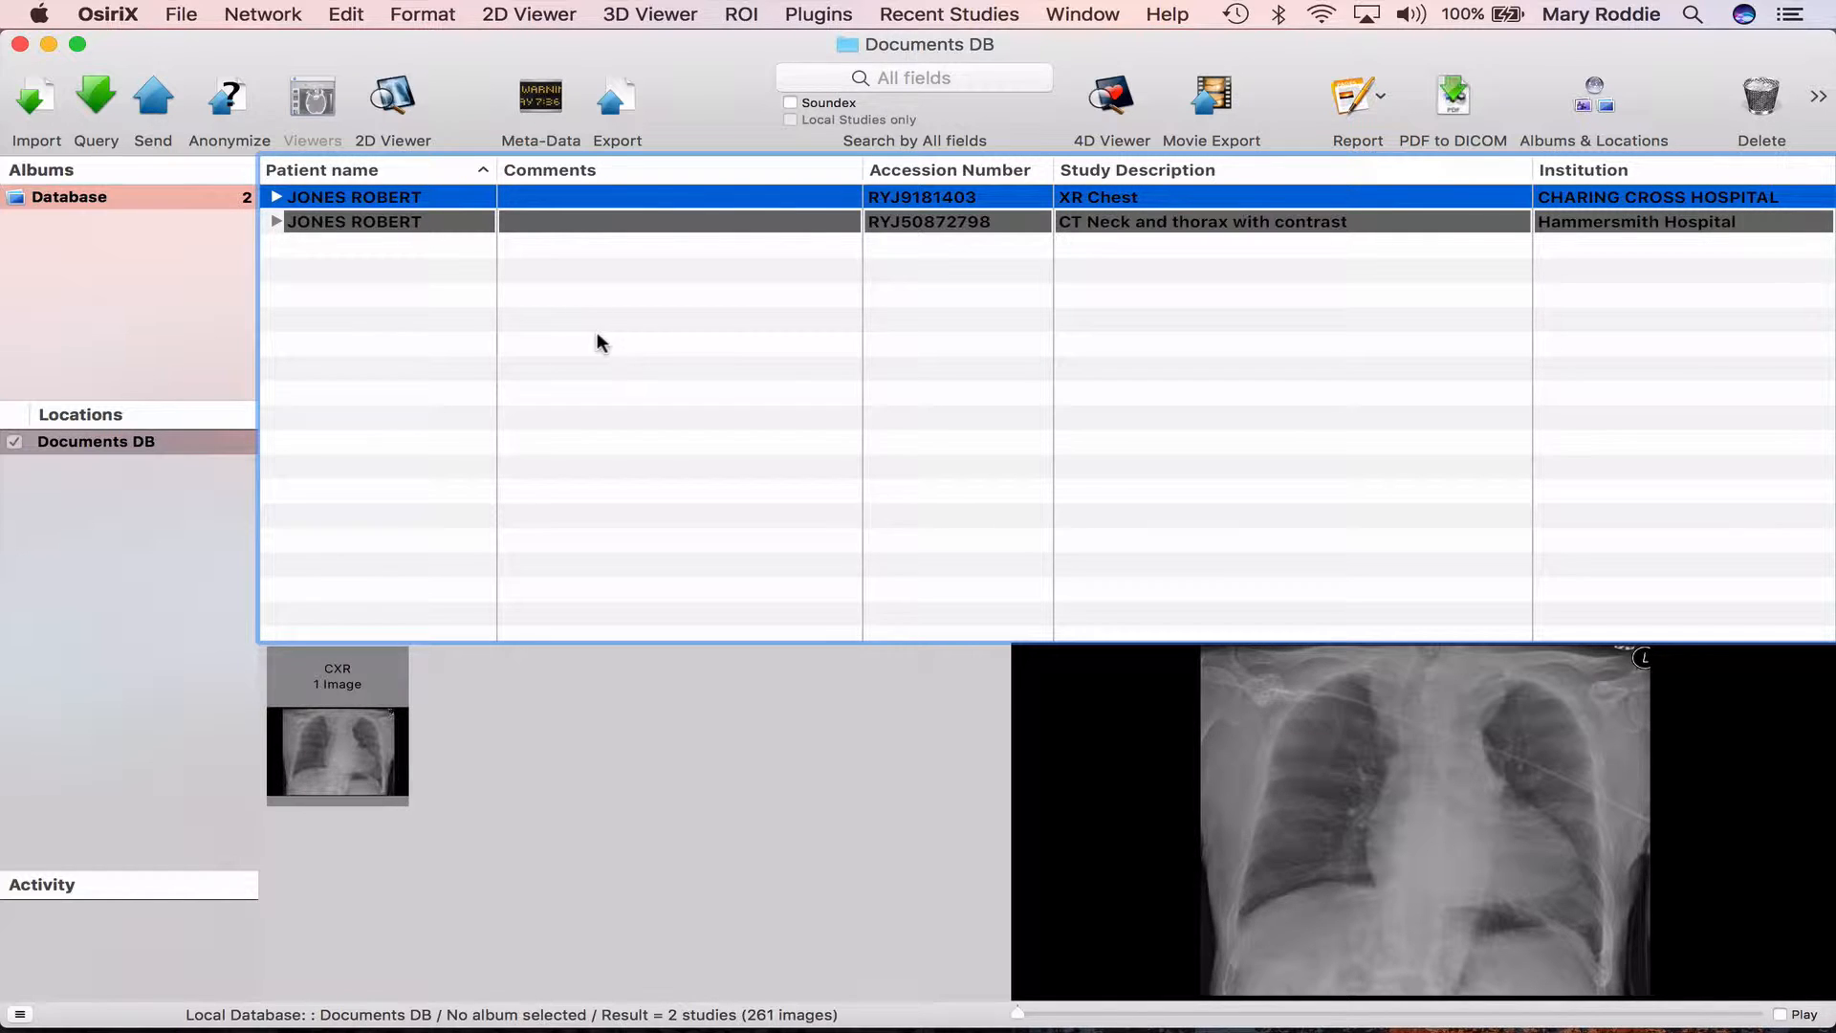
- Open the anonymization settings for the XR Chest study, load the Default protocol template and widen the dialog
{"action": "left_click", "coordinate": [224, 105]}
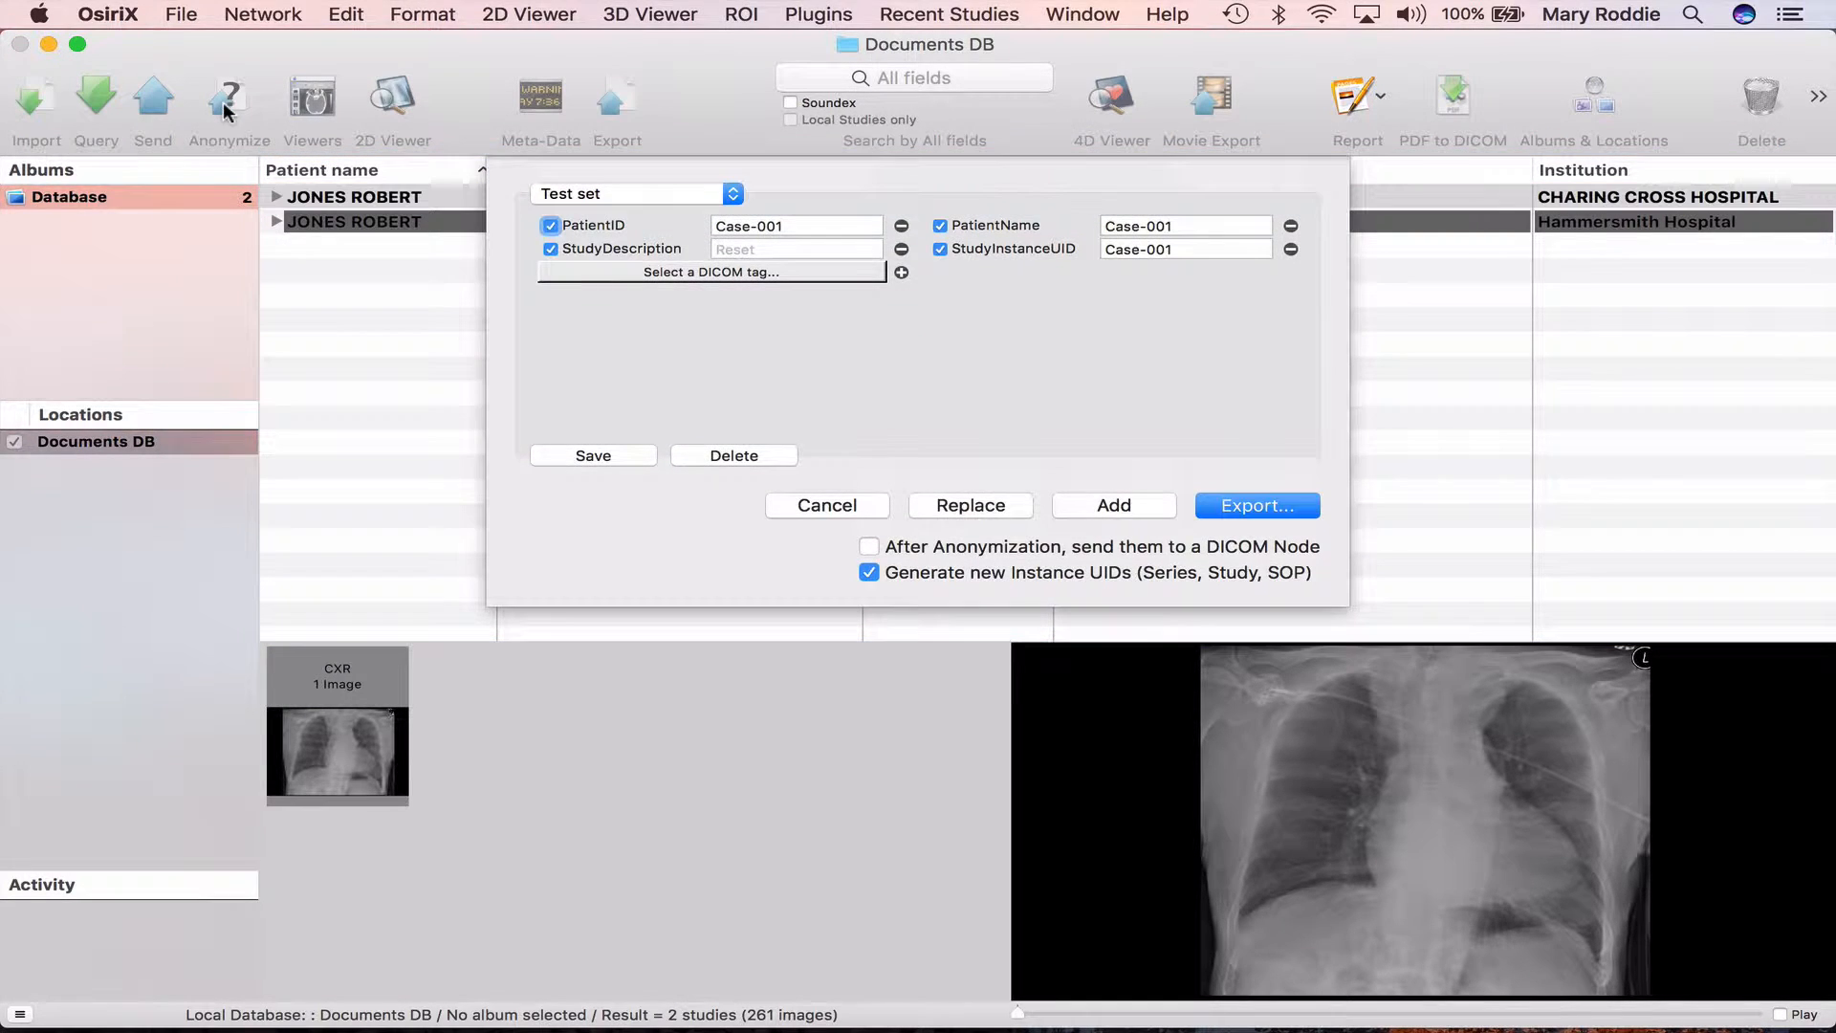
{"action": "left_click", "coordinate": [571, 191]}
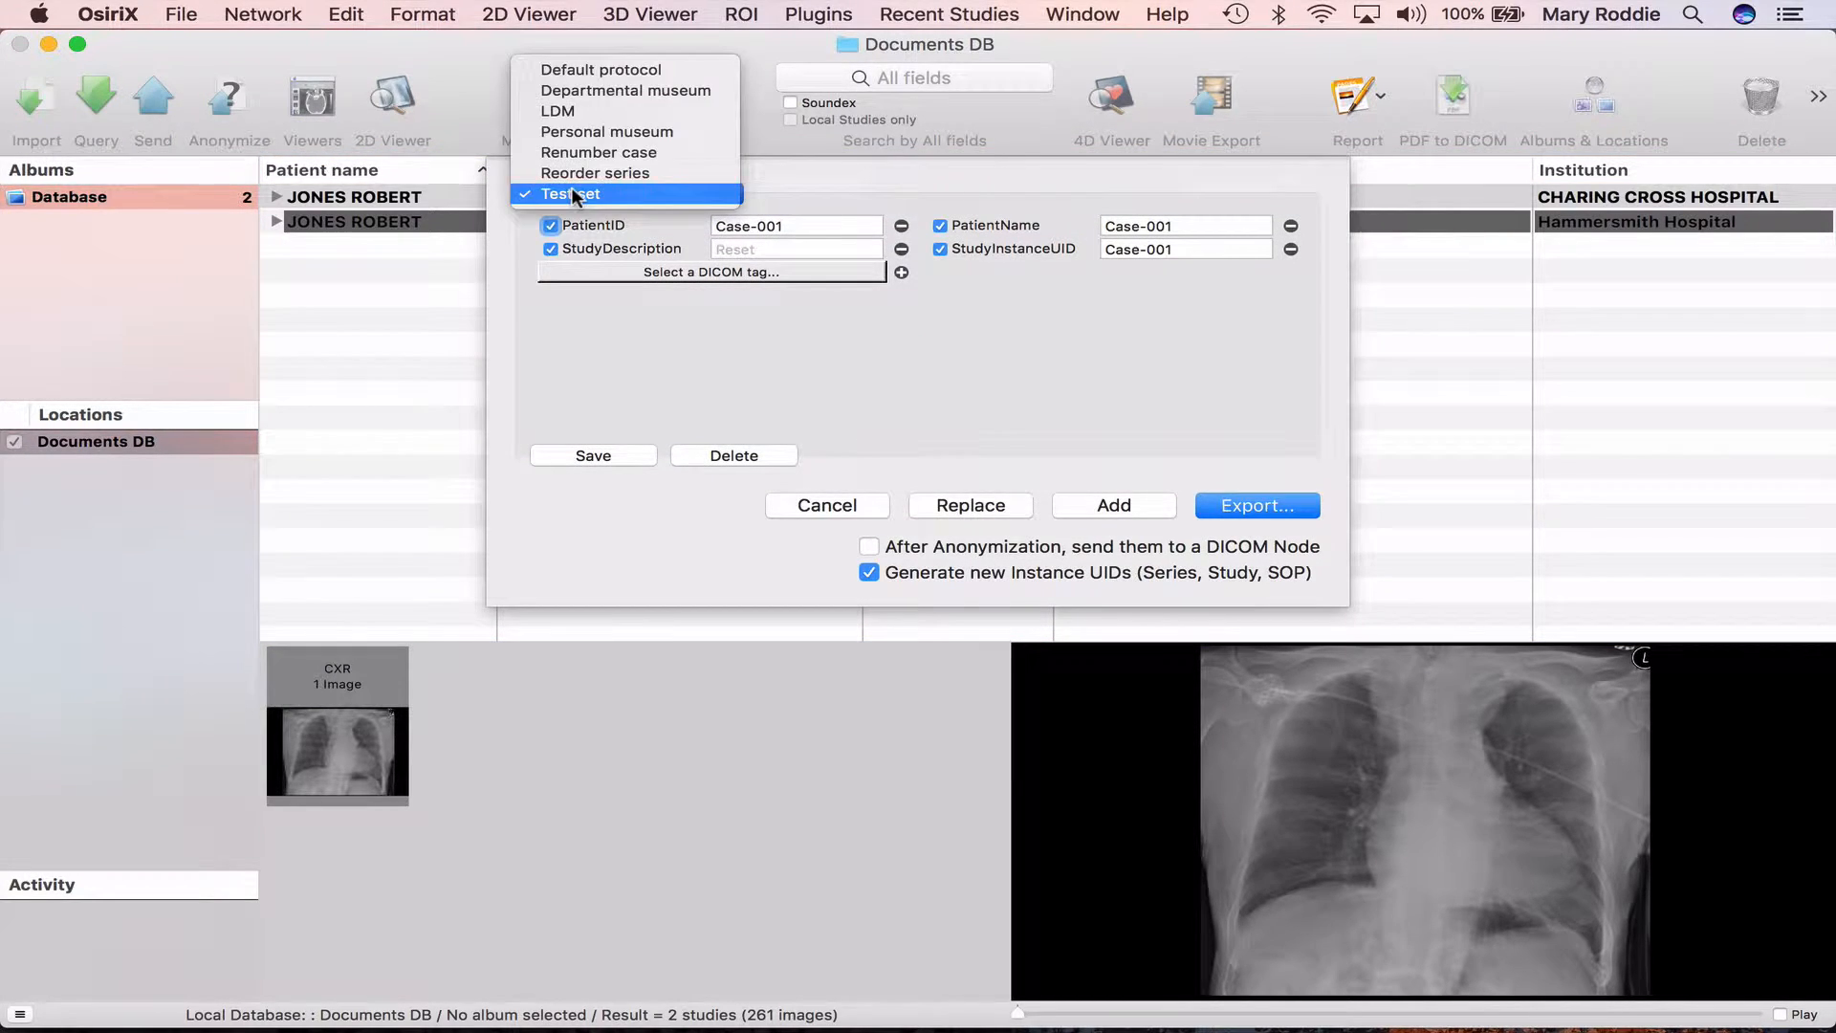
{"action": "left_click", "coordinate": [589, 69]}
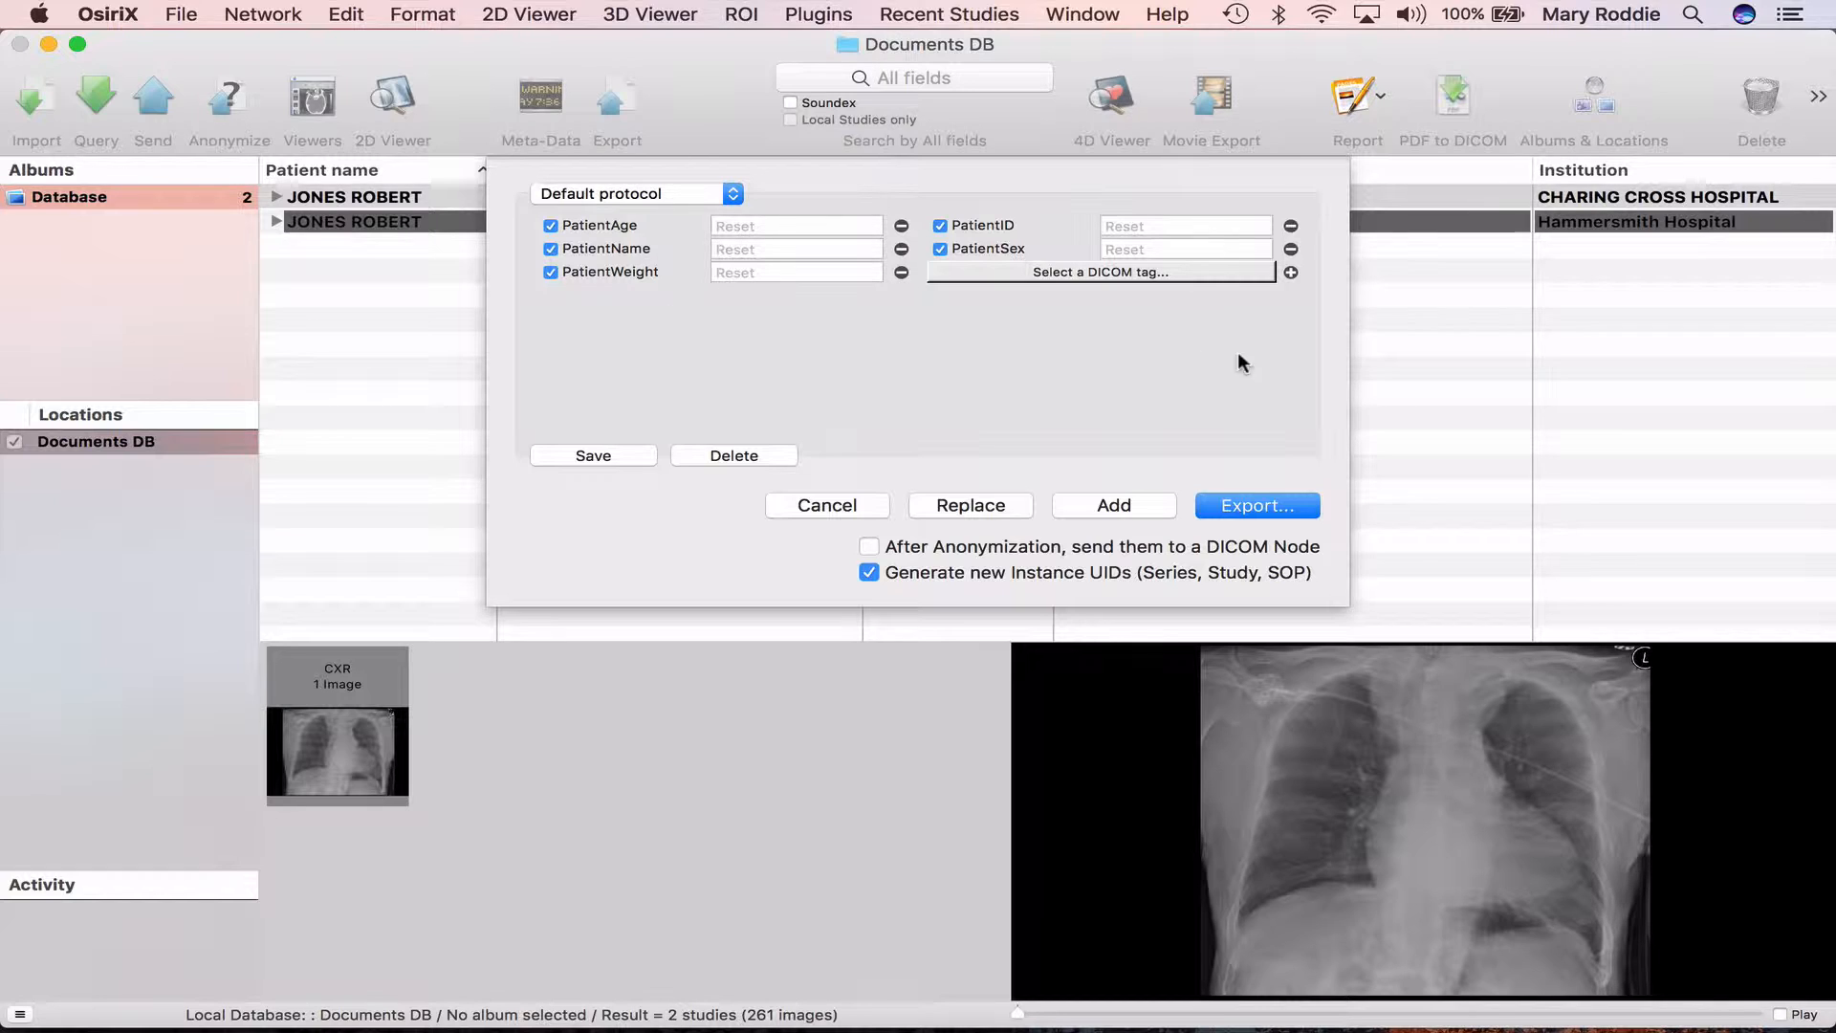
{"action": "left_click_drag", "start_coordinate": [1347, 375], "coordinate": [1612, 375]}
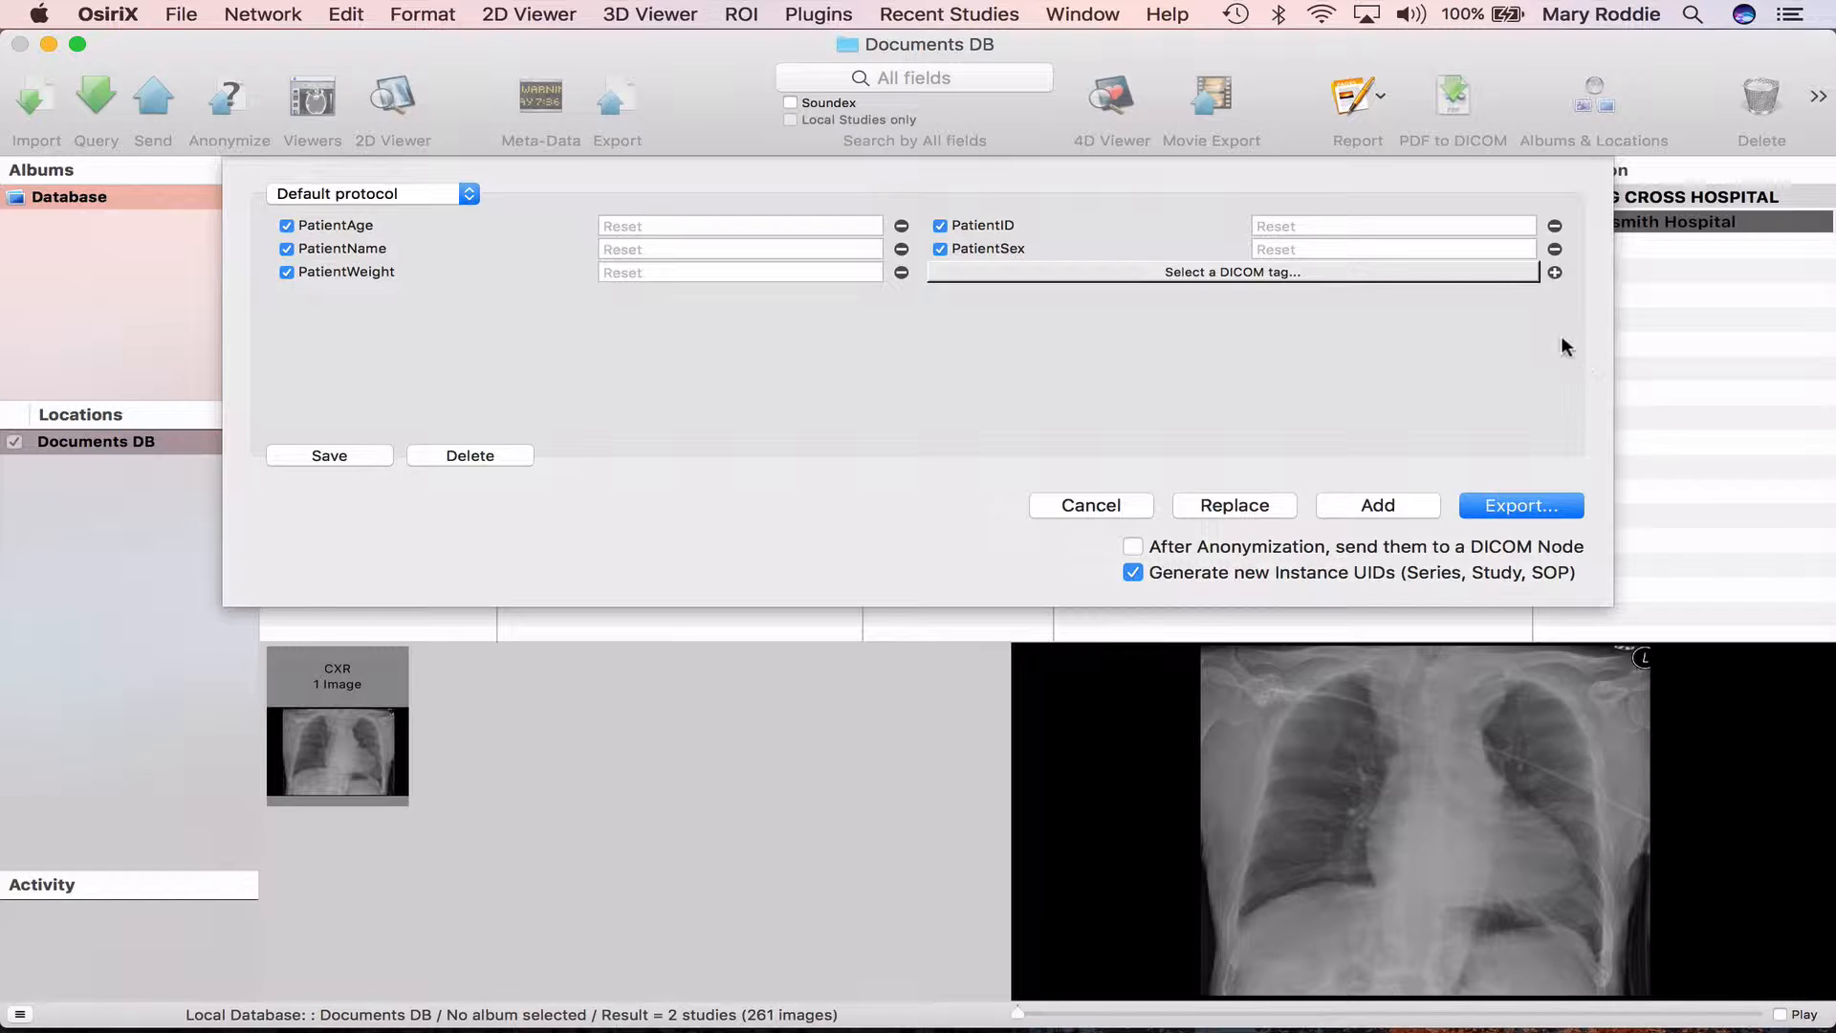
- Add the PrivateInformation tag (0002,0102) to the anonymization fields and remove it again
{"action": "left_click", "coordinate": [1433, 270]}
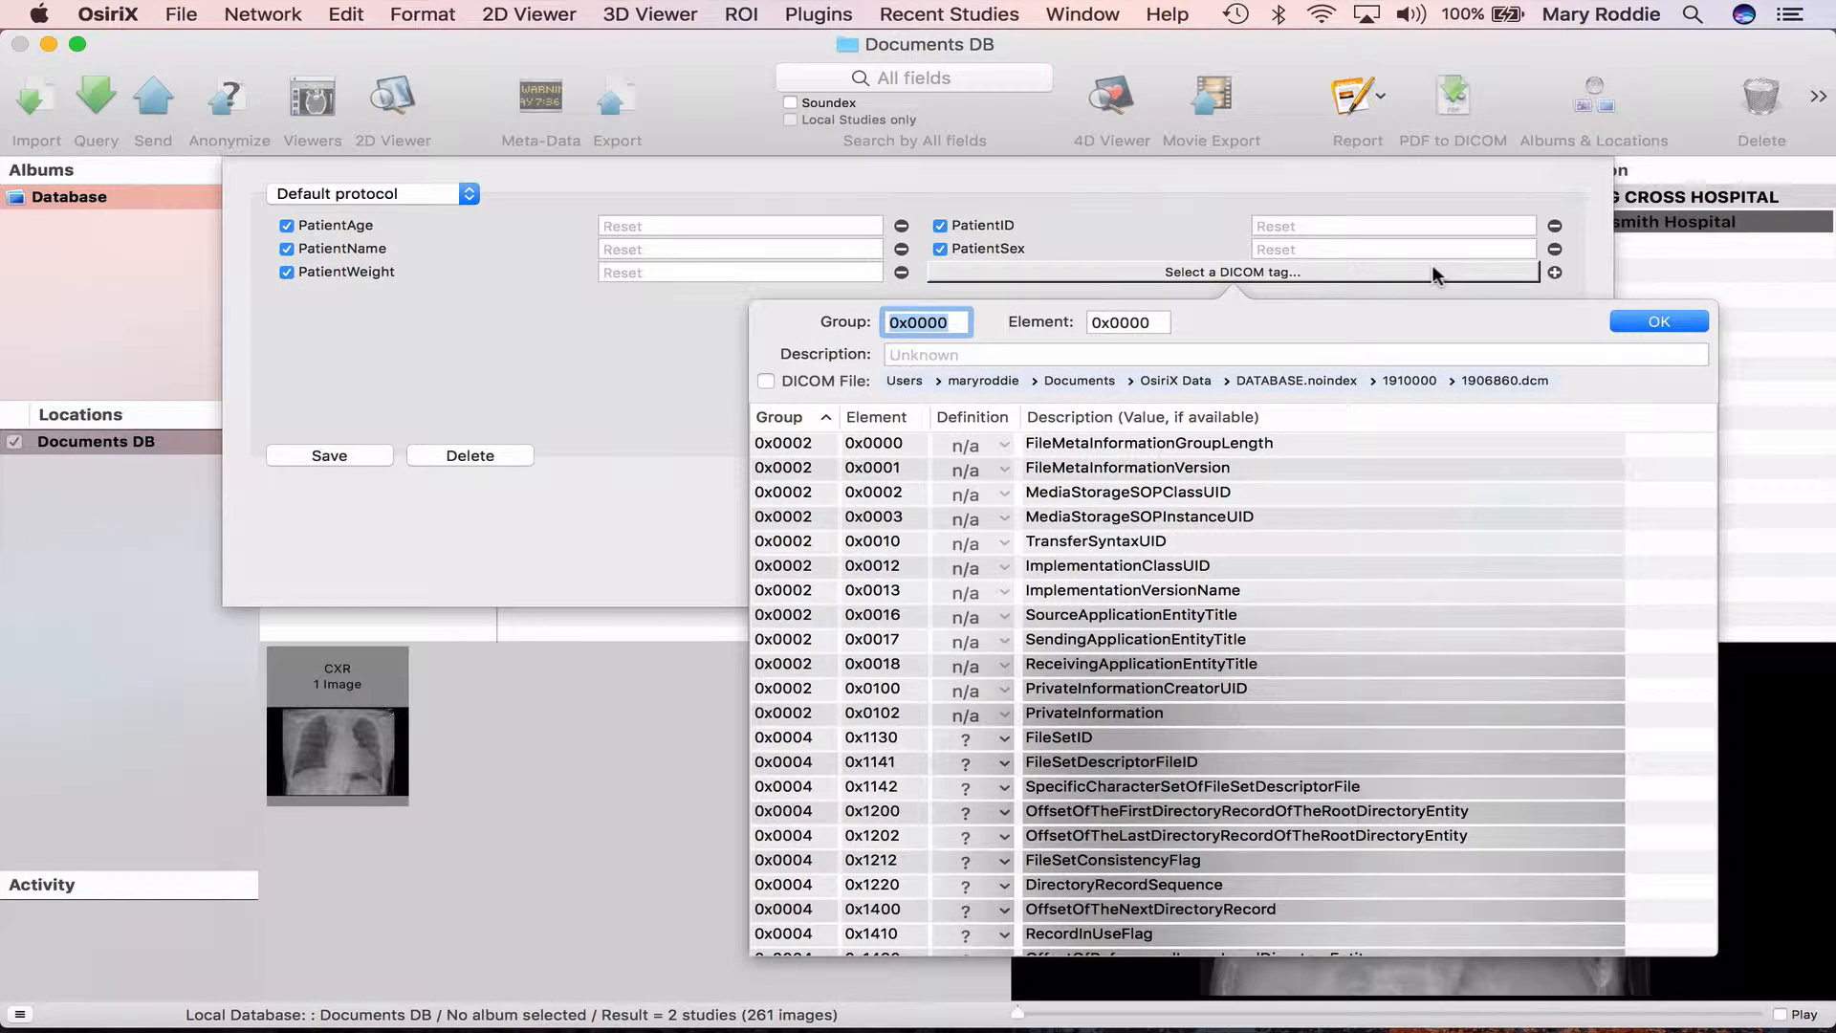
{"action": "scroll", "coordinate": [1179, 499], "scroll_direction": "down", "scroll_amount": 4}
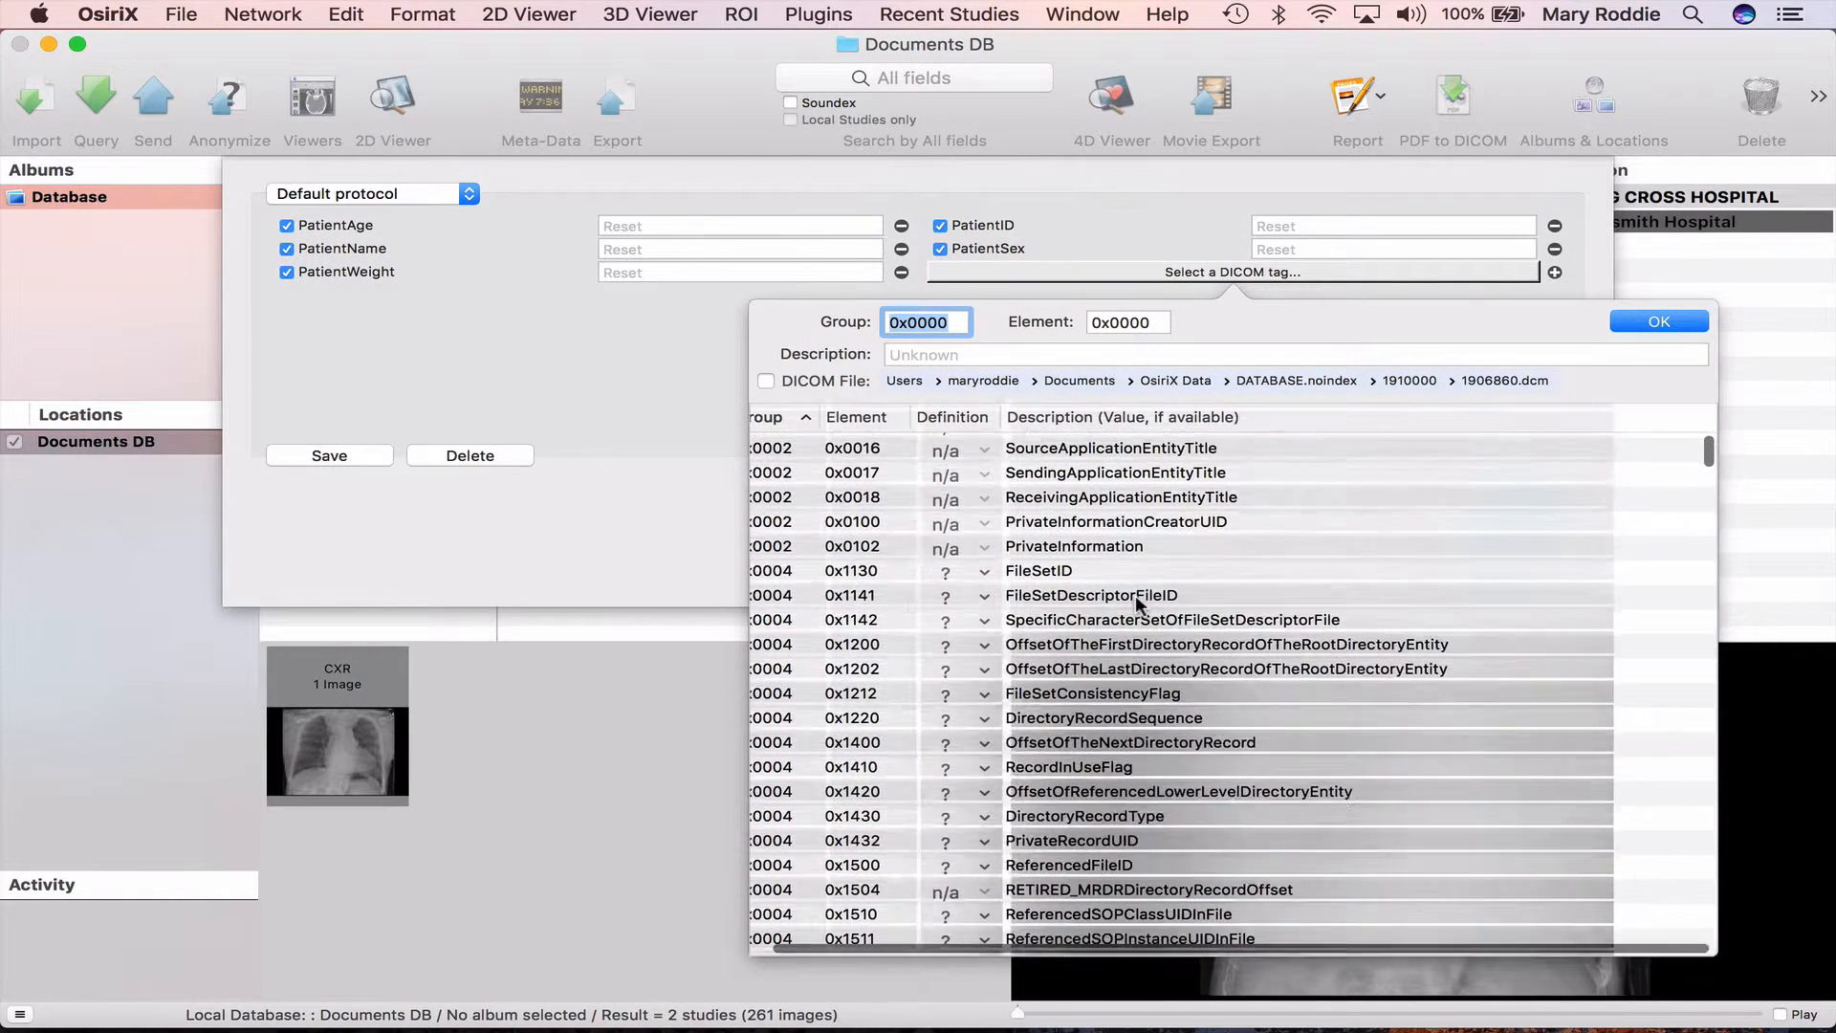
{"action": "left_click", "coordinate": [1068, 549]}
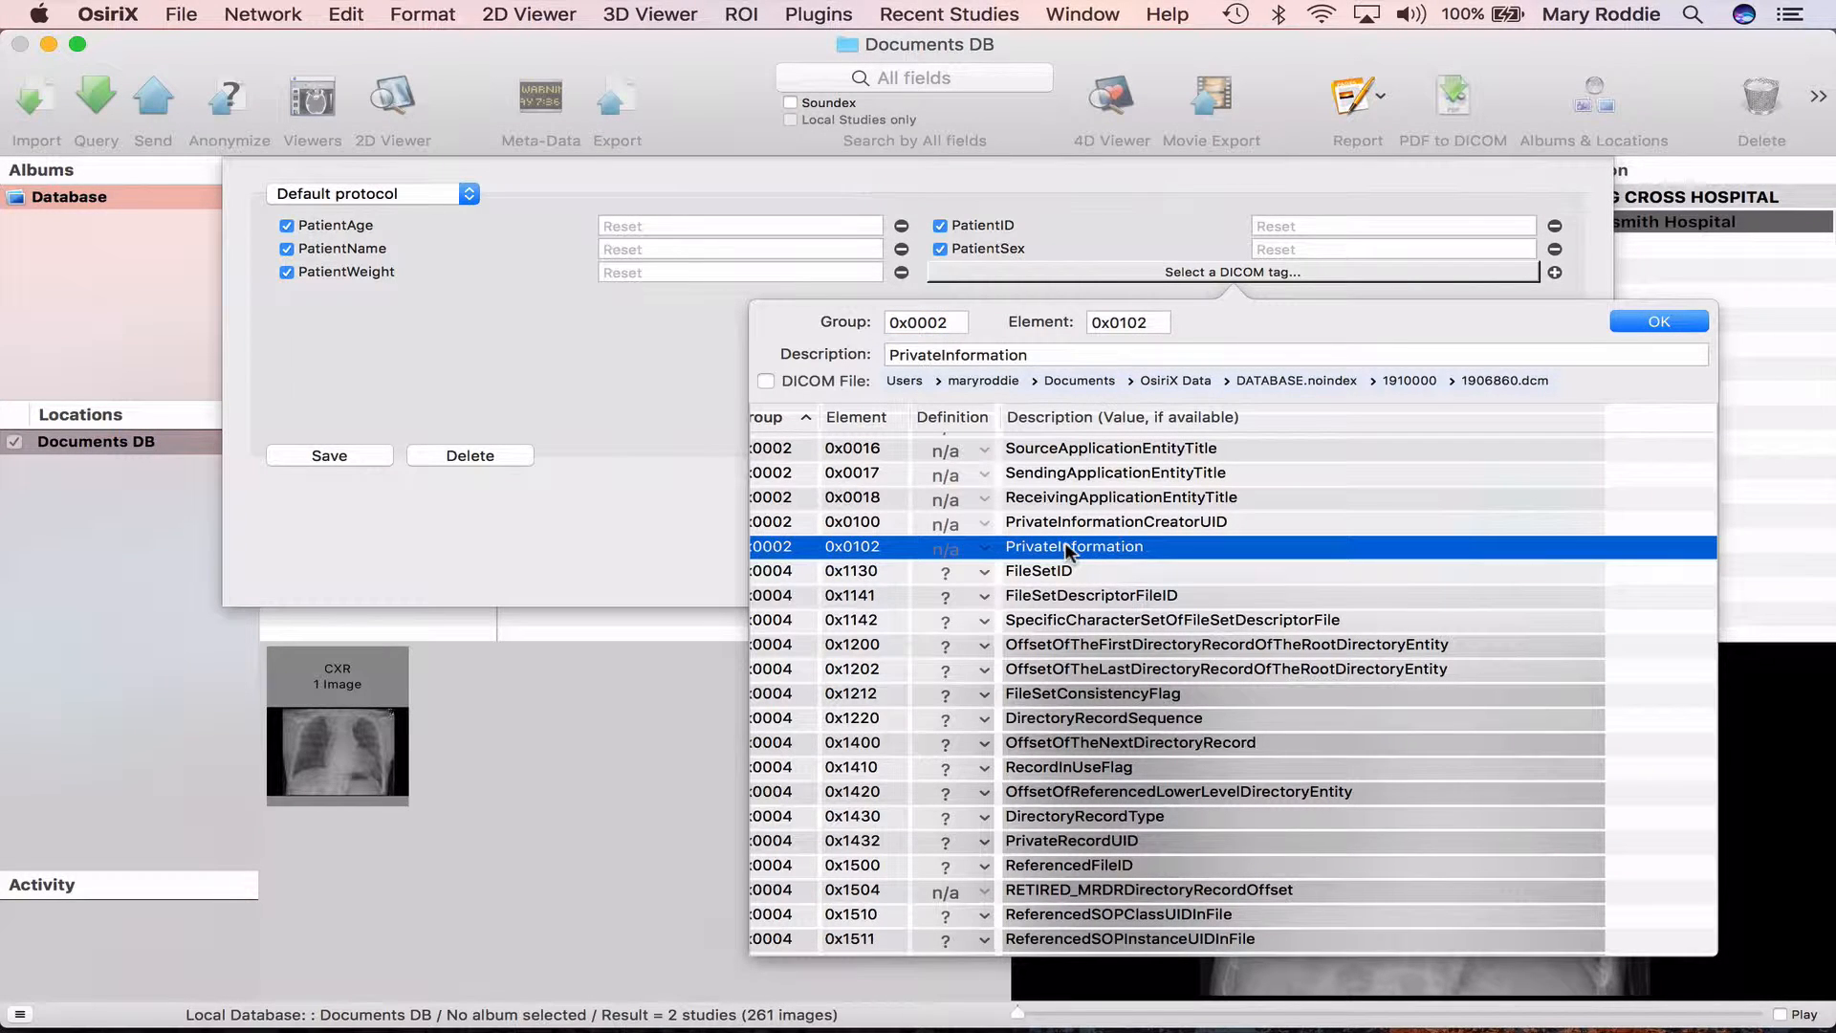
{"action": "left_click", "coordinate": [1647, 325]}
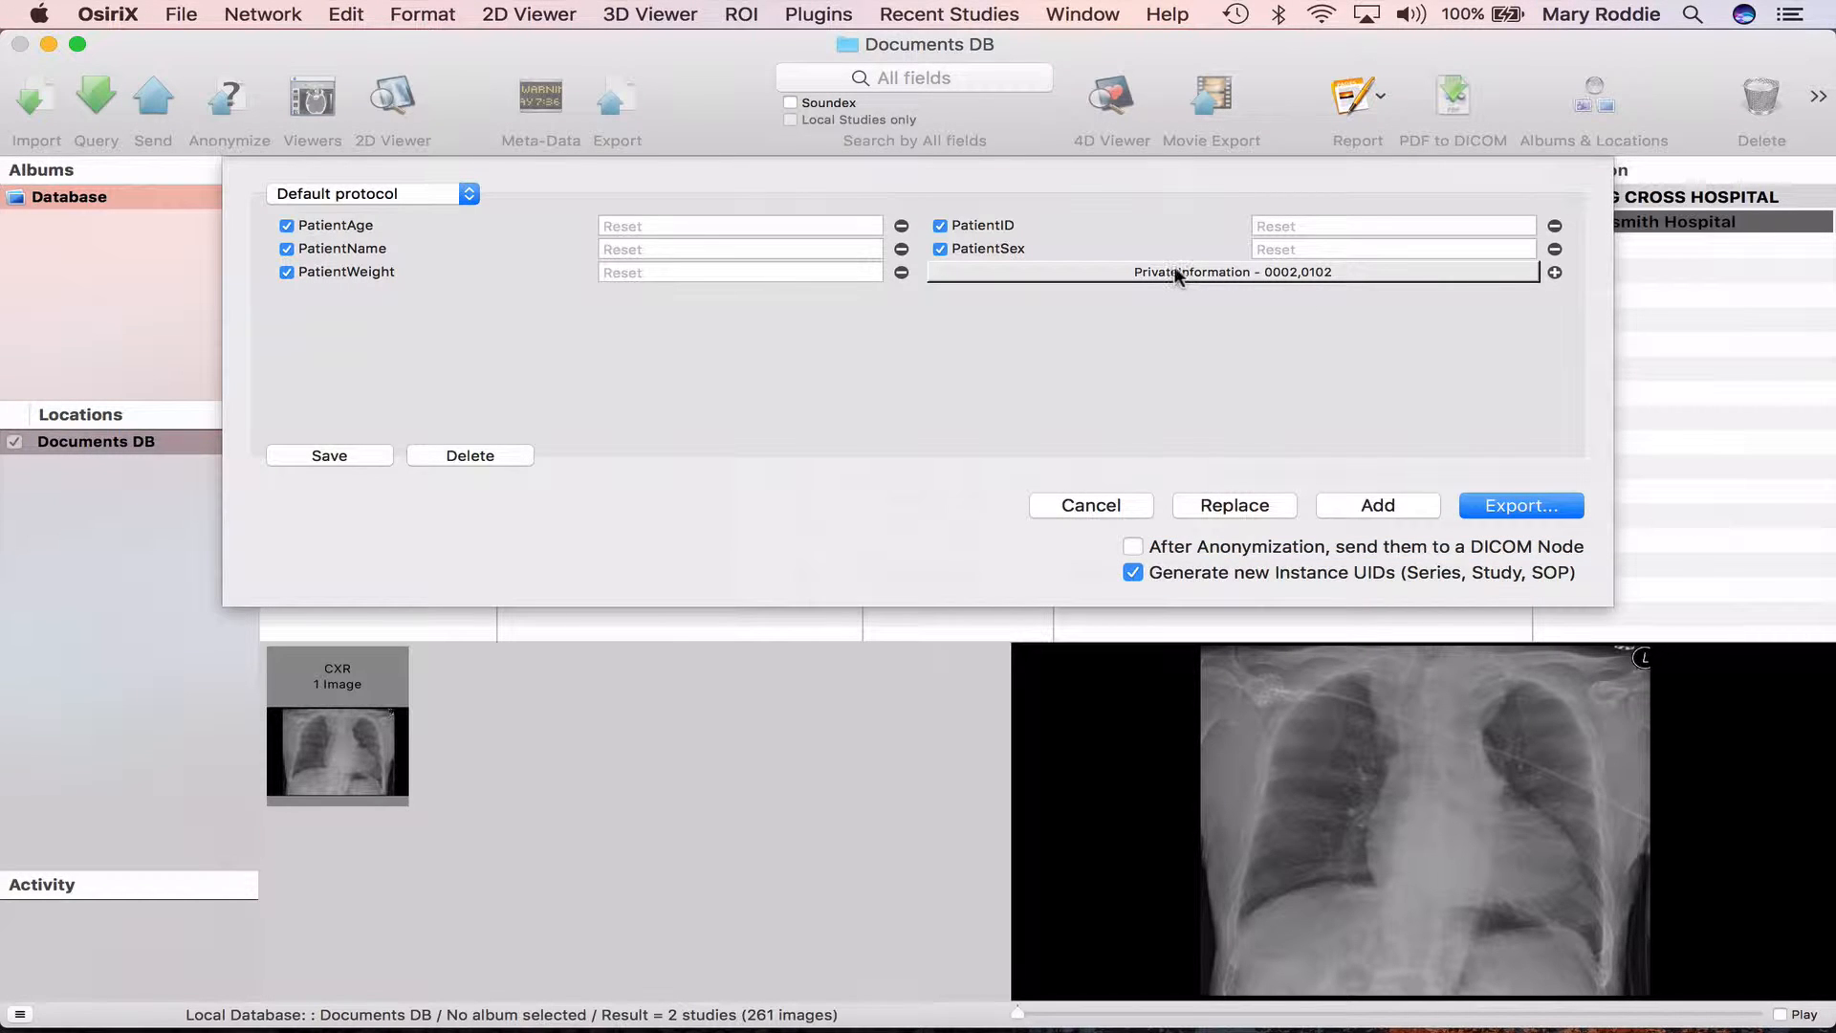
{"action": "left_click", "coordinate": [1553, 273]}
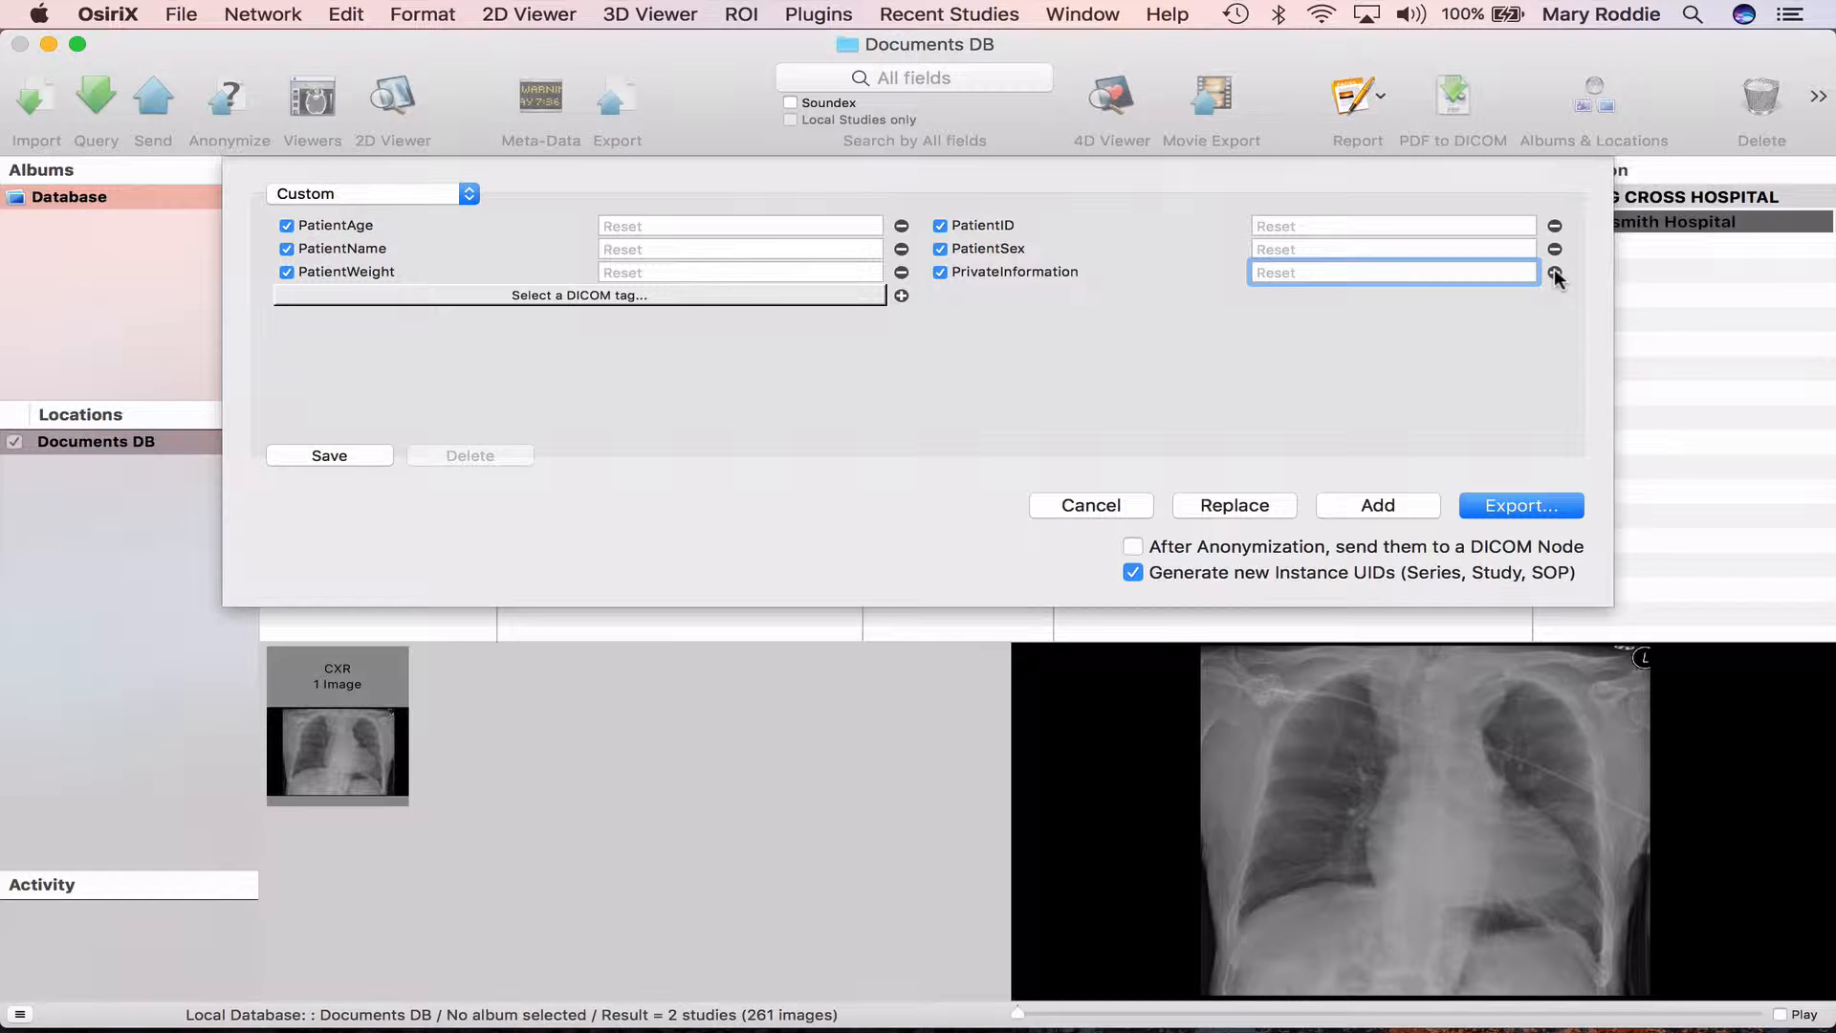
{"action": "left_click", "coordinate": [1555, 274]}
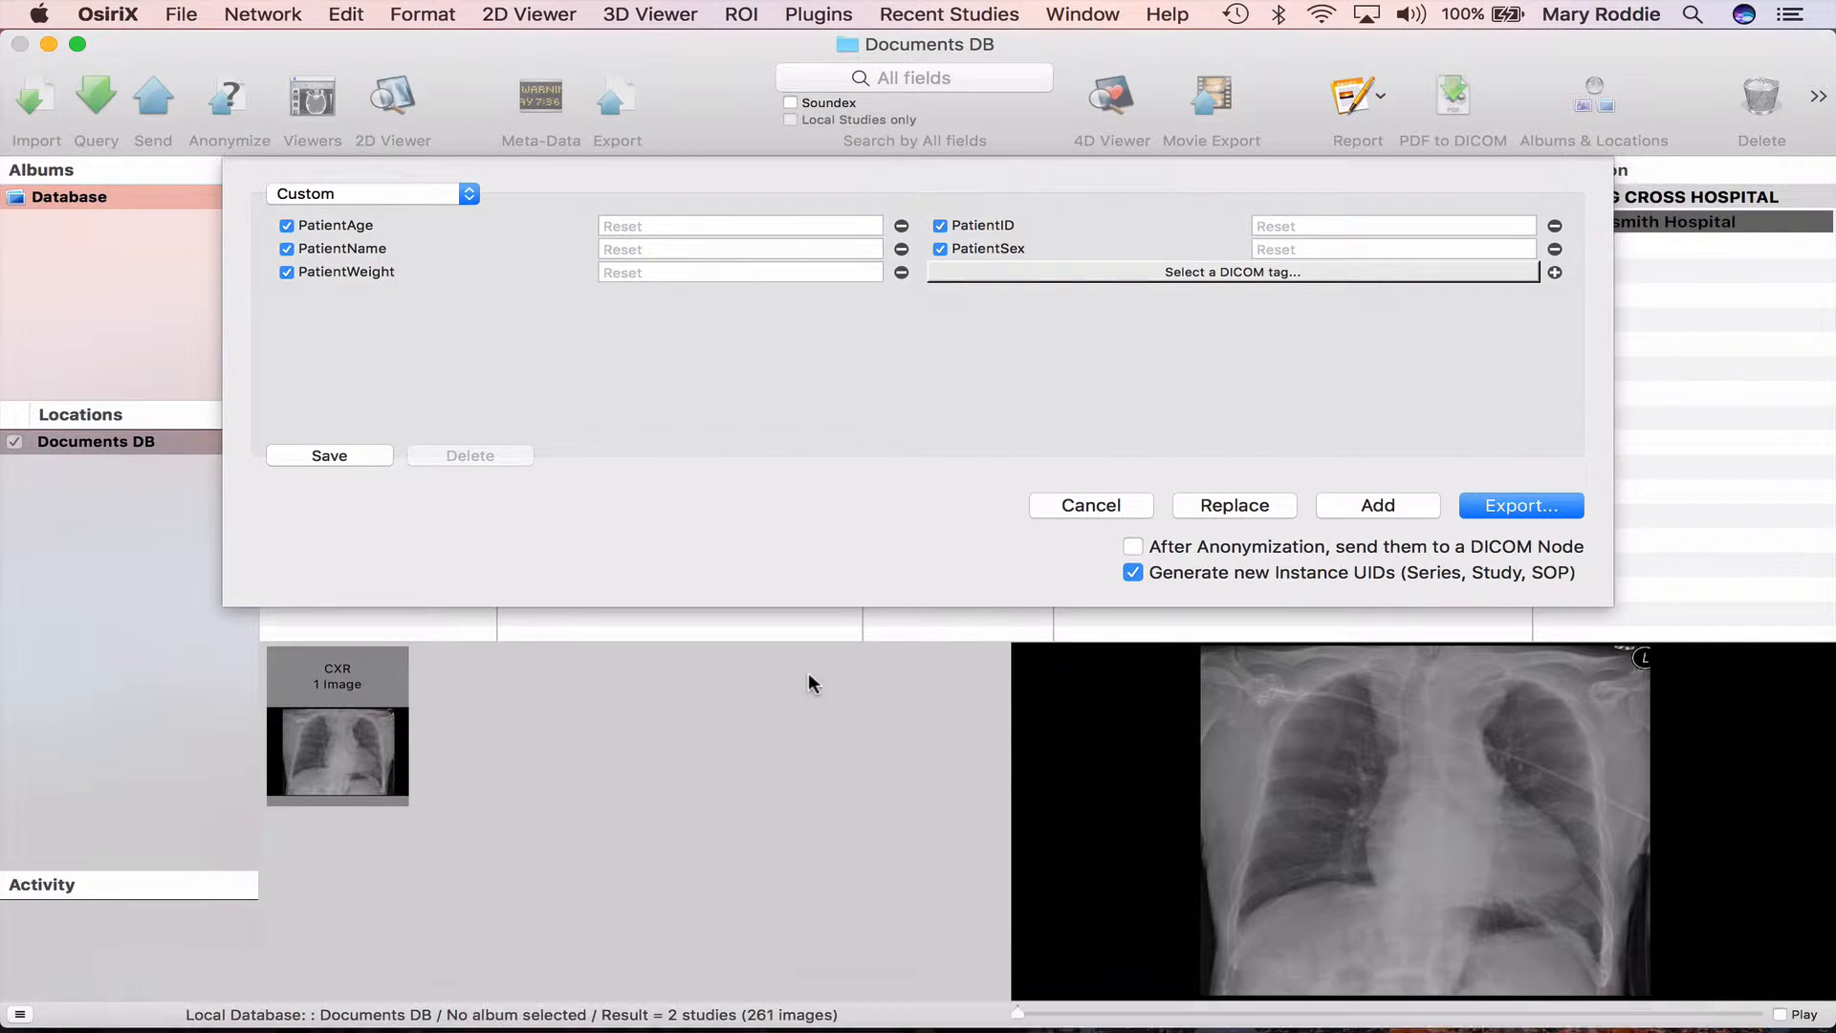
- Load the Personal museum anonymization template and widen the dialog to inspect its tags
{"action": "left_click", "coordinate": [468, 196]}
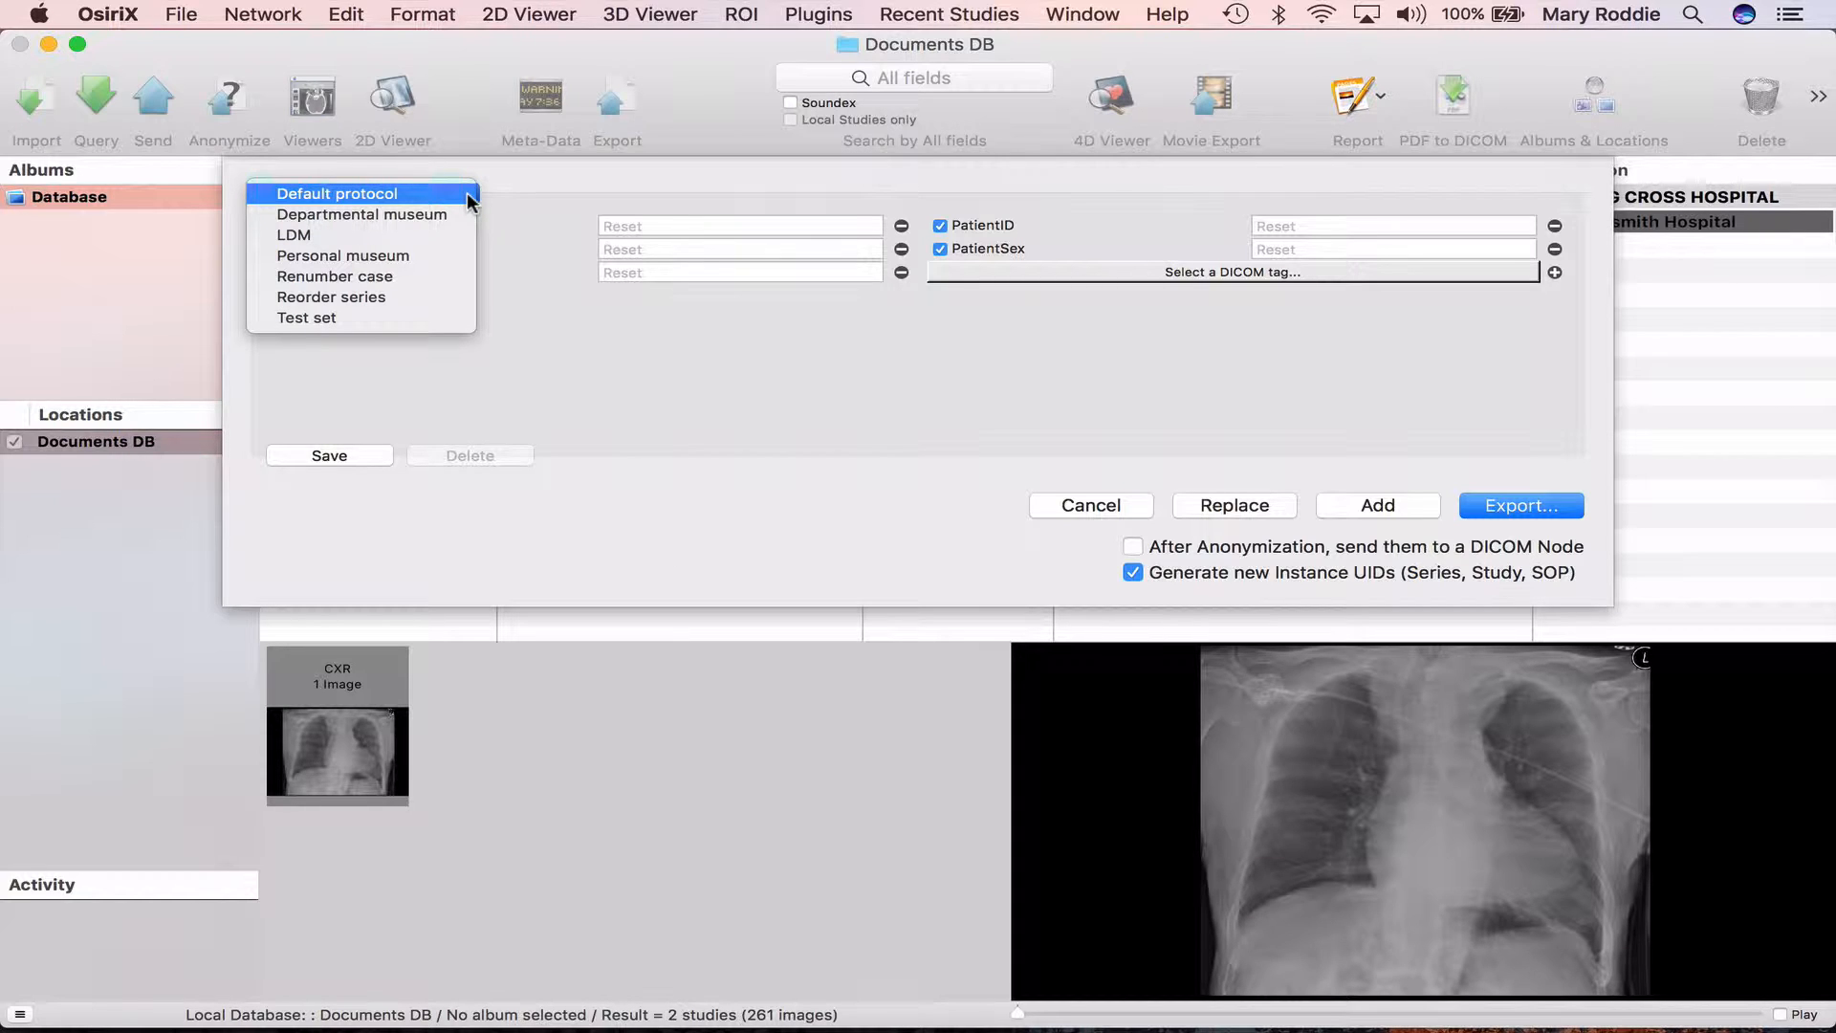
{"action": "left_click", "coordinate": [425, 256]}
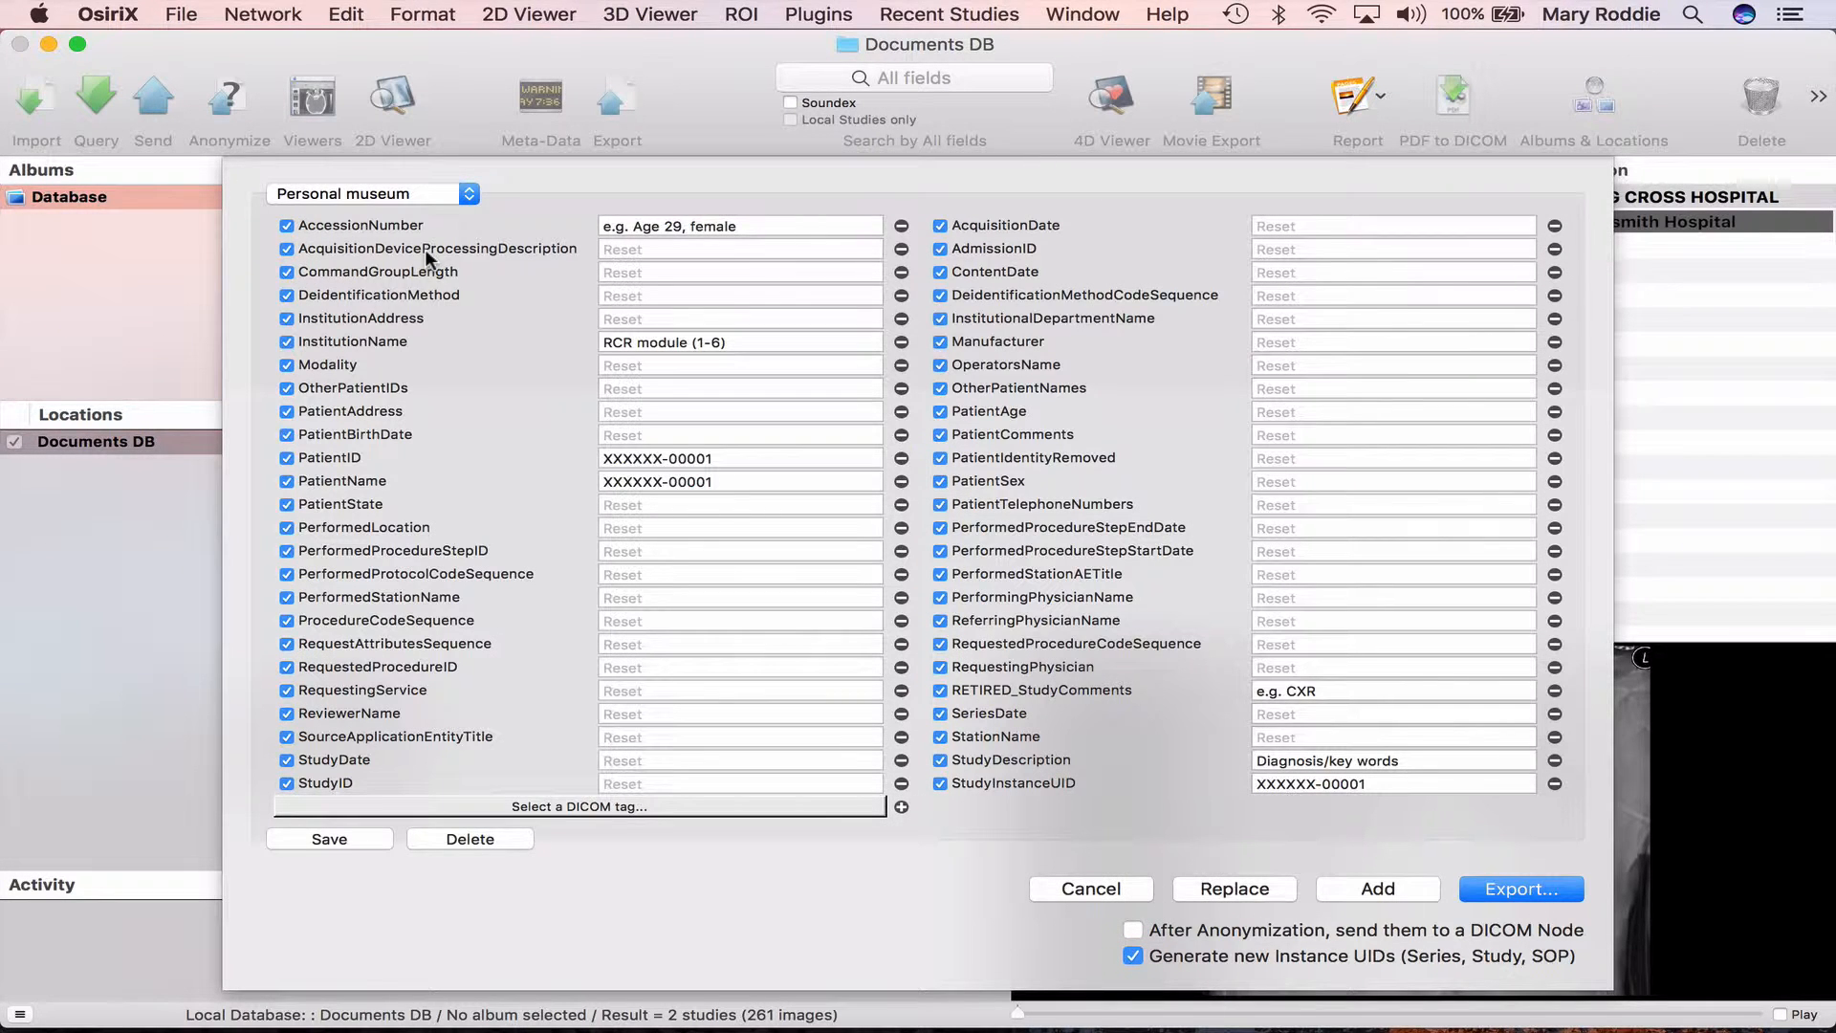
{"action": "left_click_drag", "start_coordinate": [222, 370], "coordinate": [129, 367]}
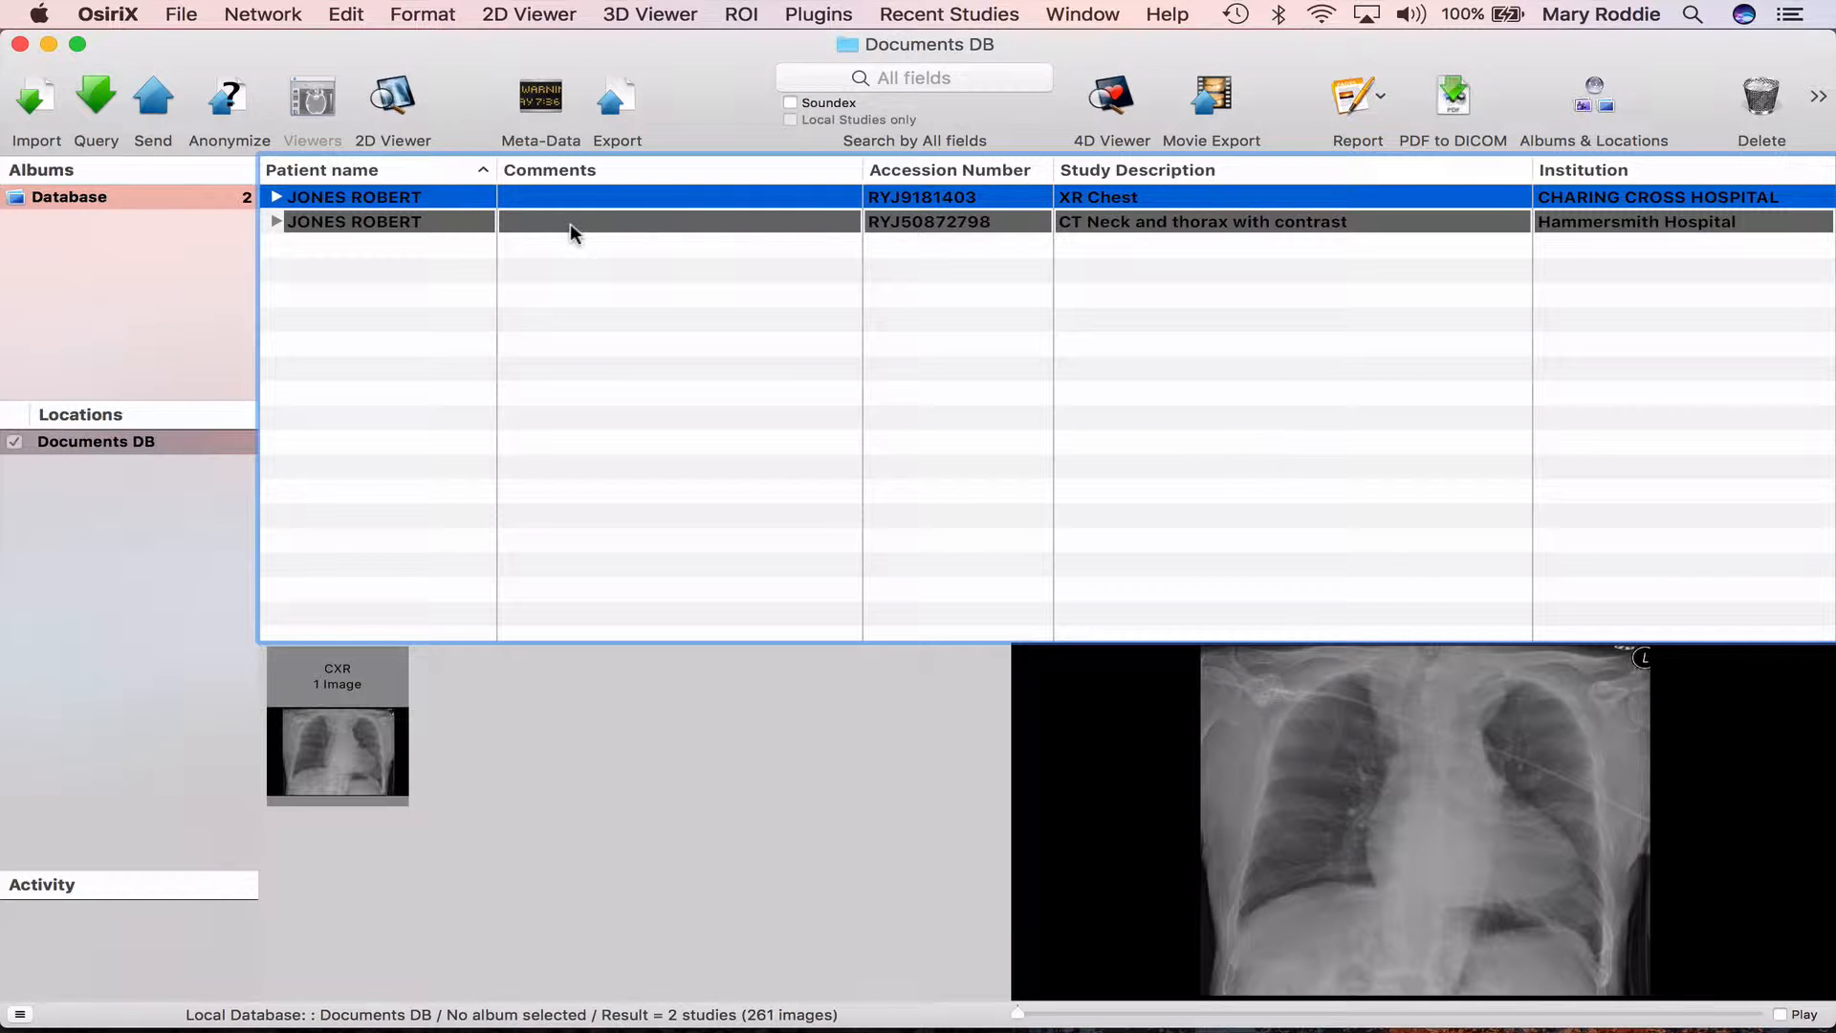
- Open anonymization for both the XR Chest and CT studies together, using the Personal museum template in a widened dialog
{"action": "left_click", "coordinate": [446, 222], "text": "shift"}
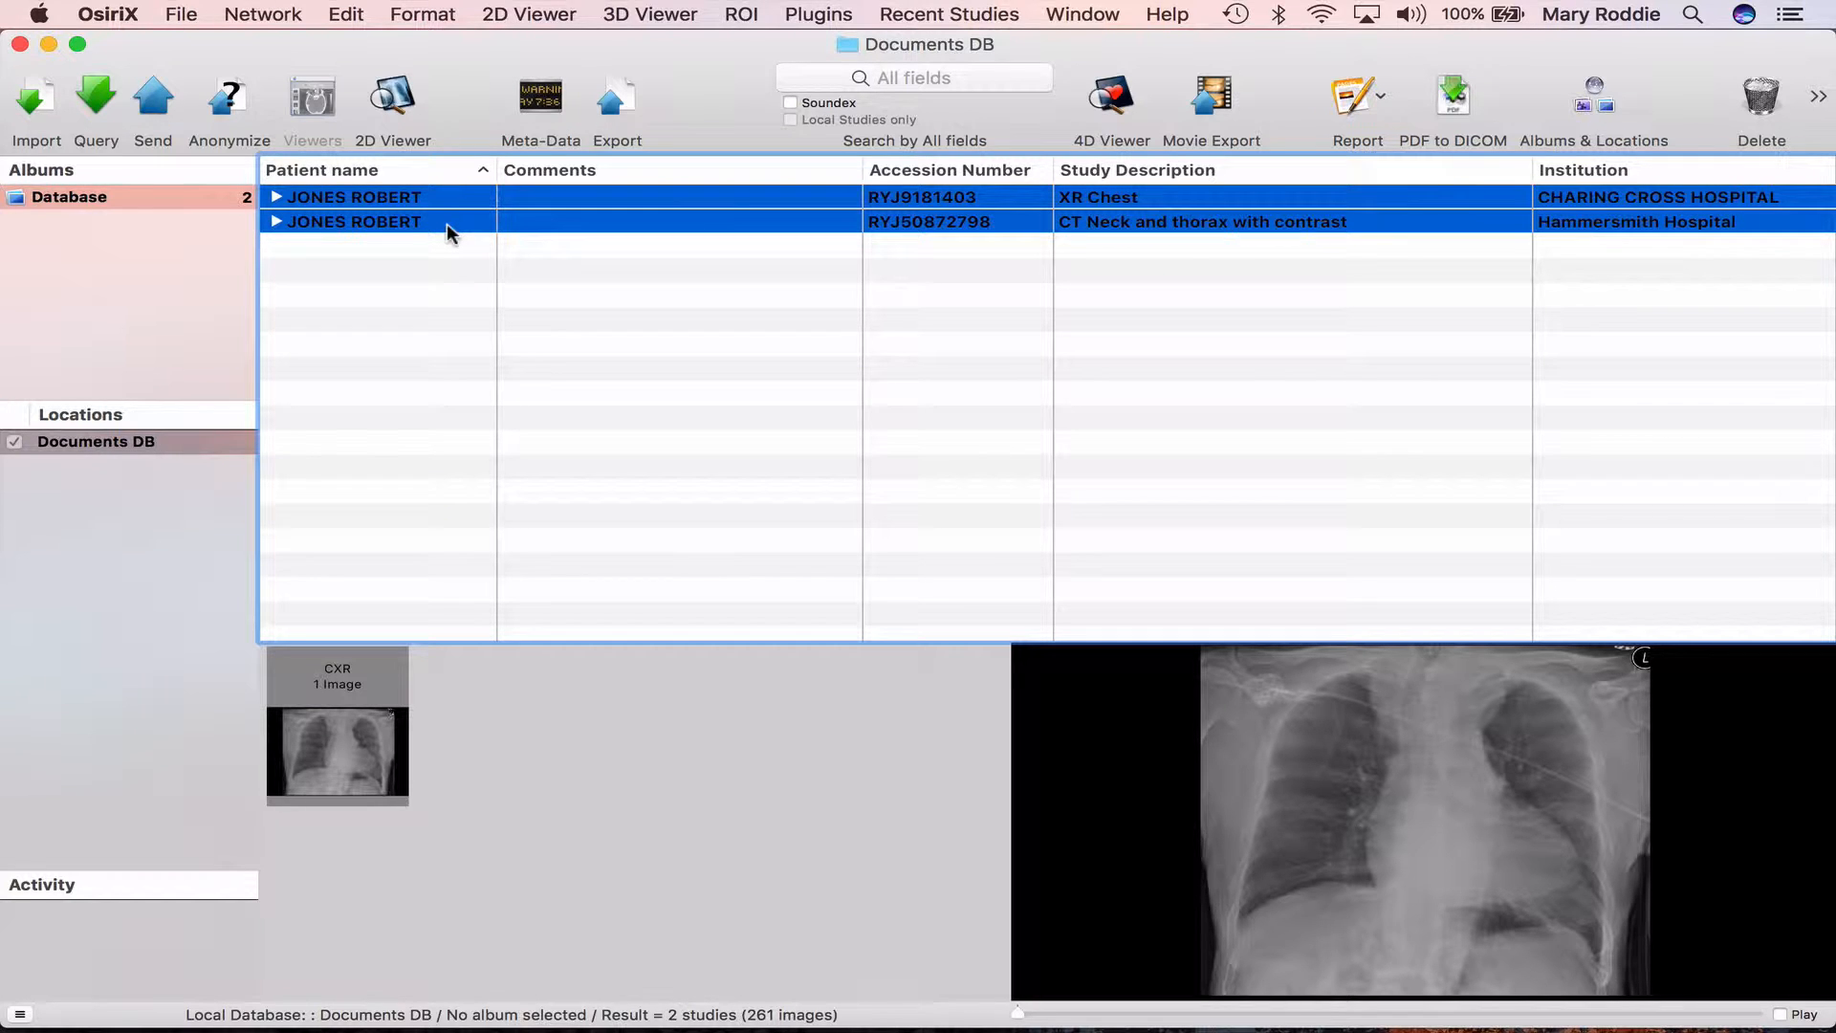
{"action": "left_click", "coordinate": [230, 95]}
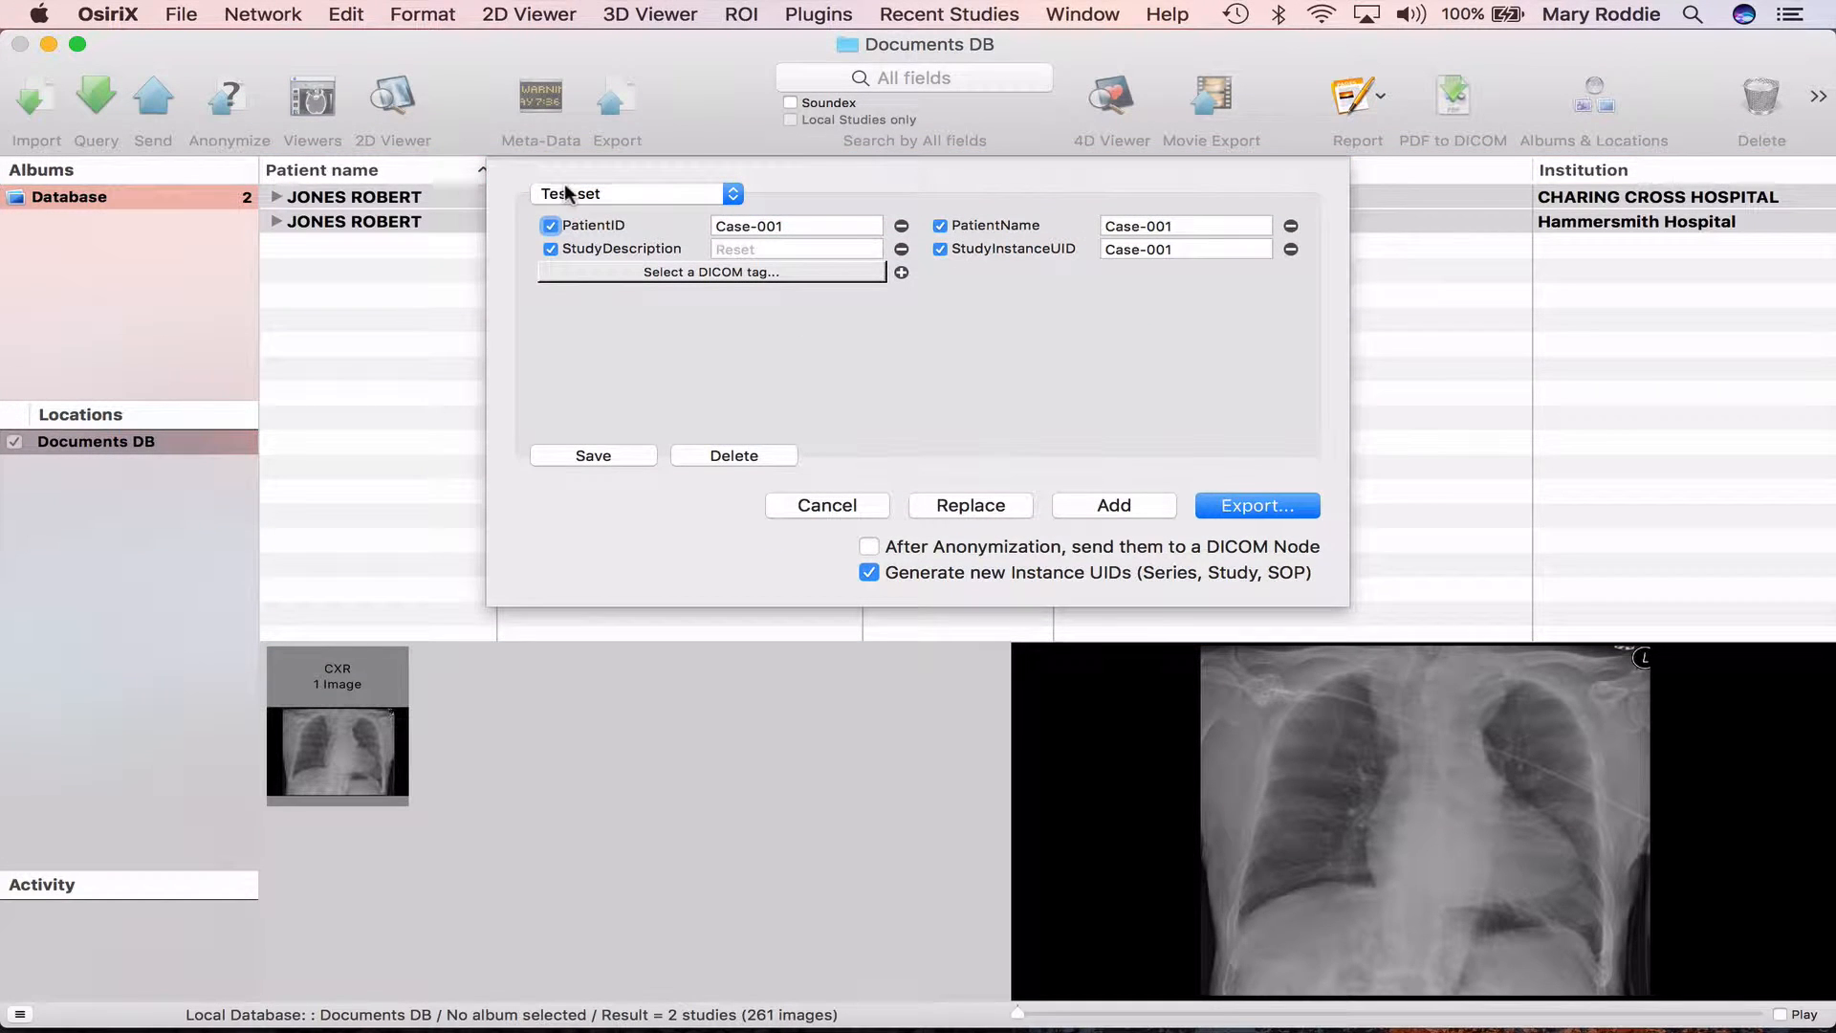
{"action": "left_click", "coordinate": [566, 191]}
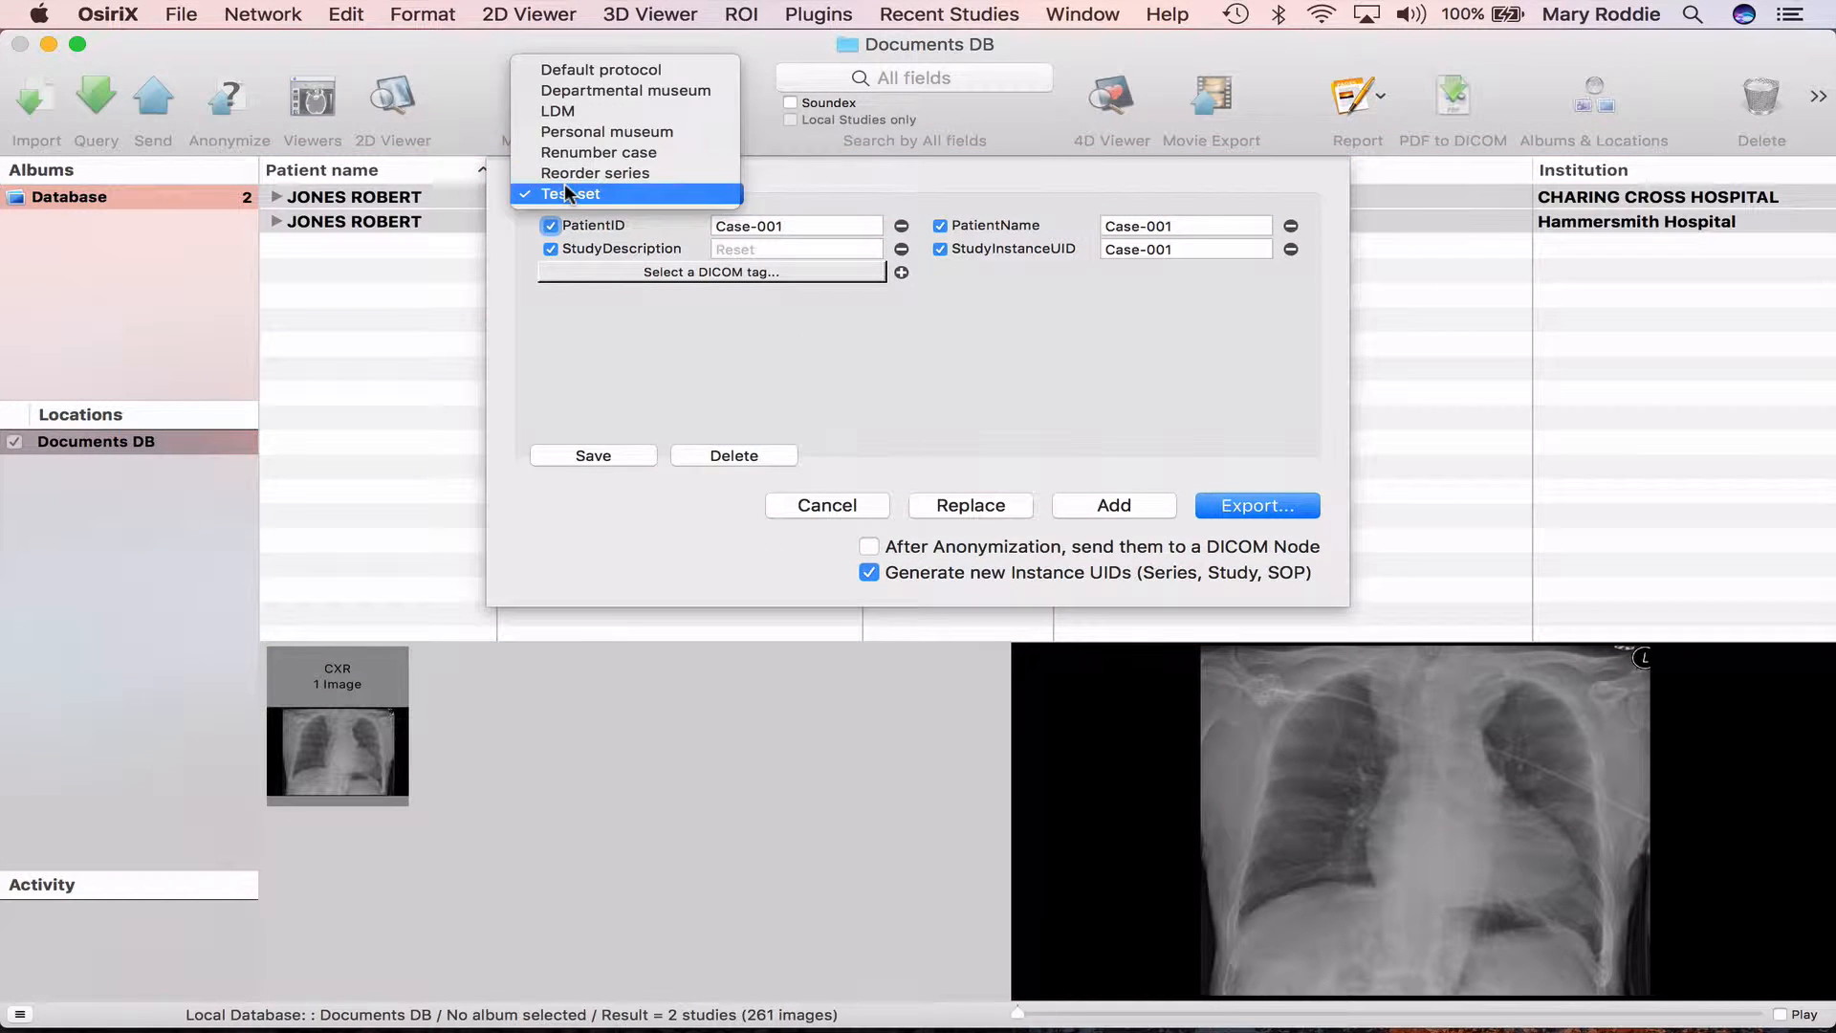
{"action": "left_click", "coordinate": [563, 134]}
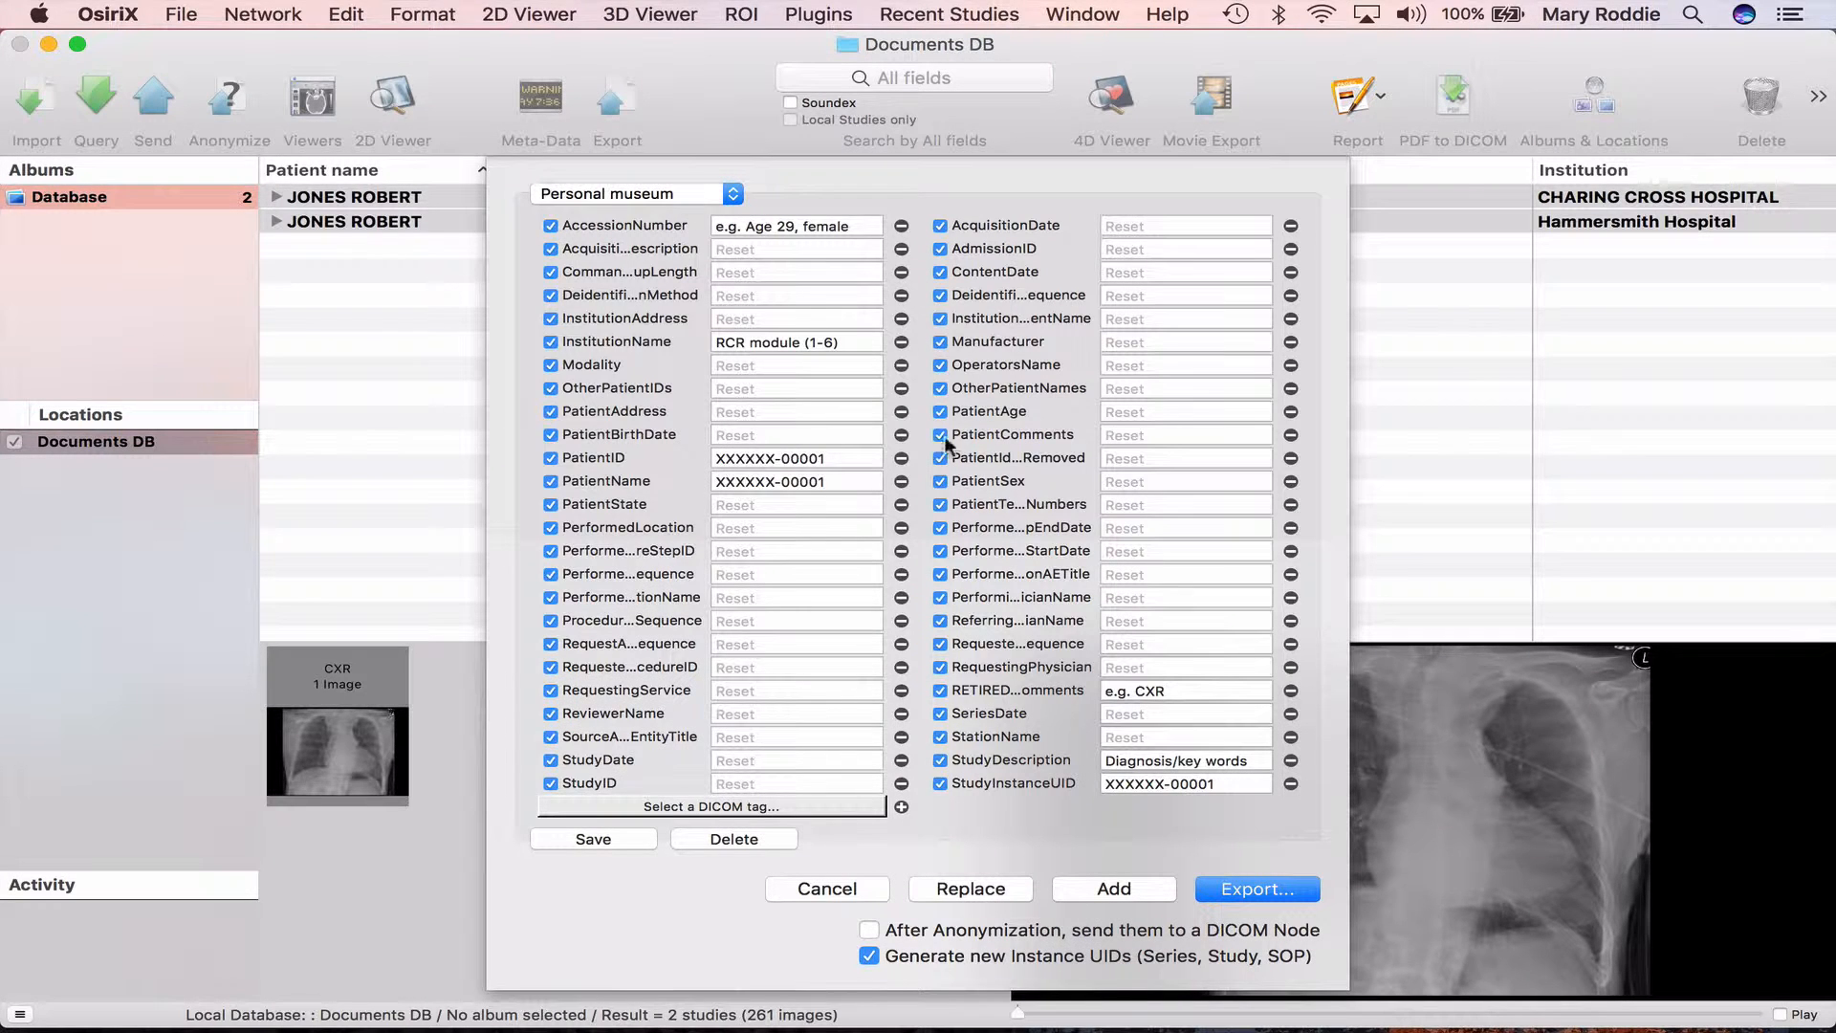
{"action": "left_click_drag", "start_coordinate": [487, 621], "coordinate": [332, 621]}
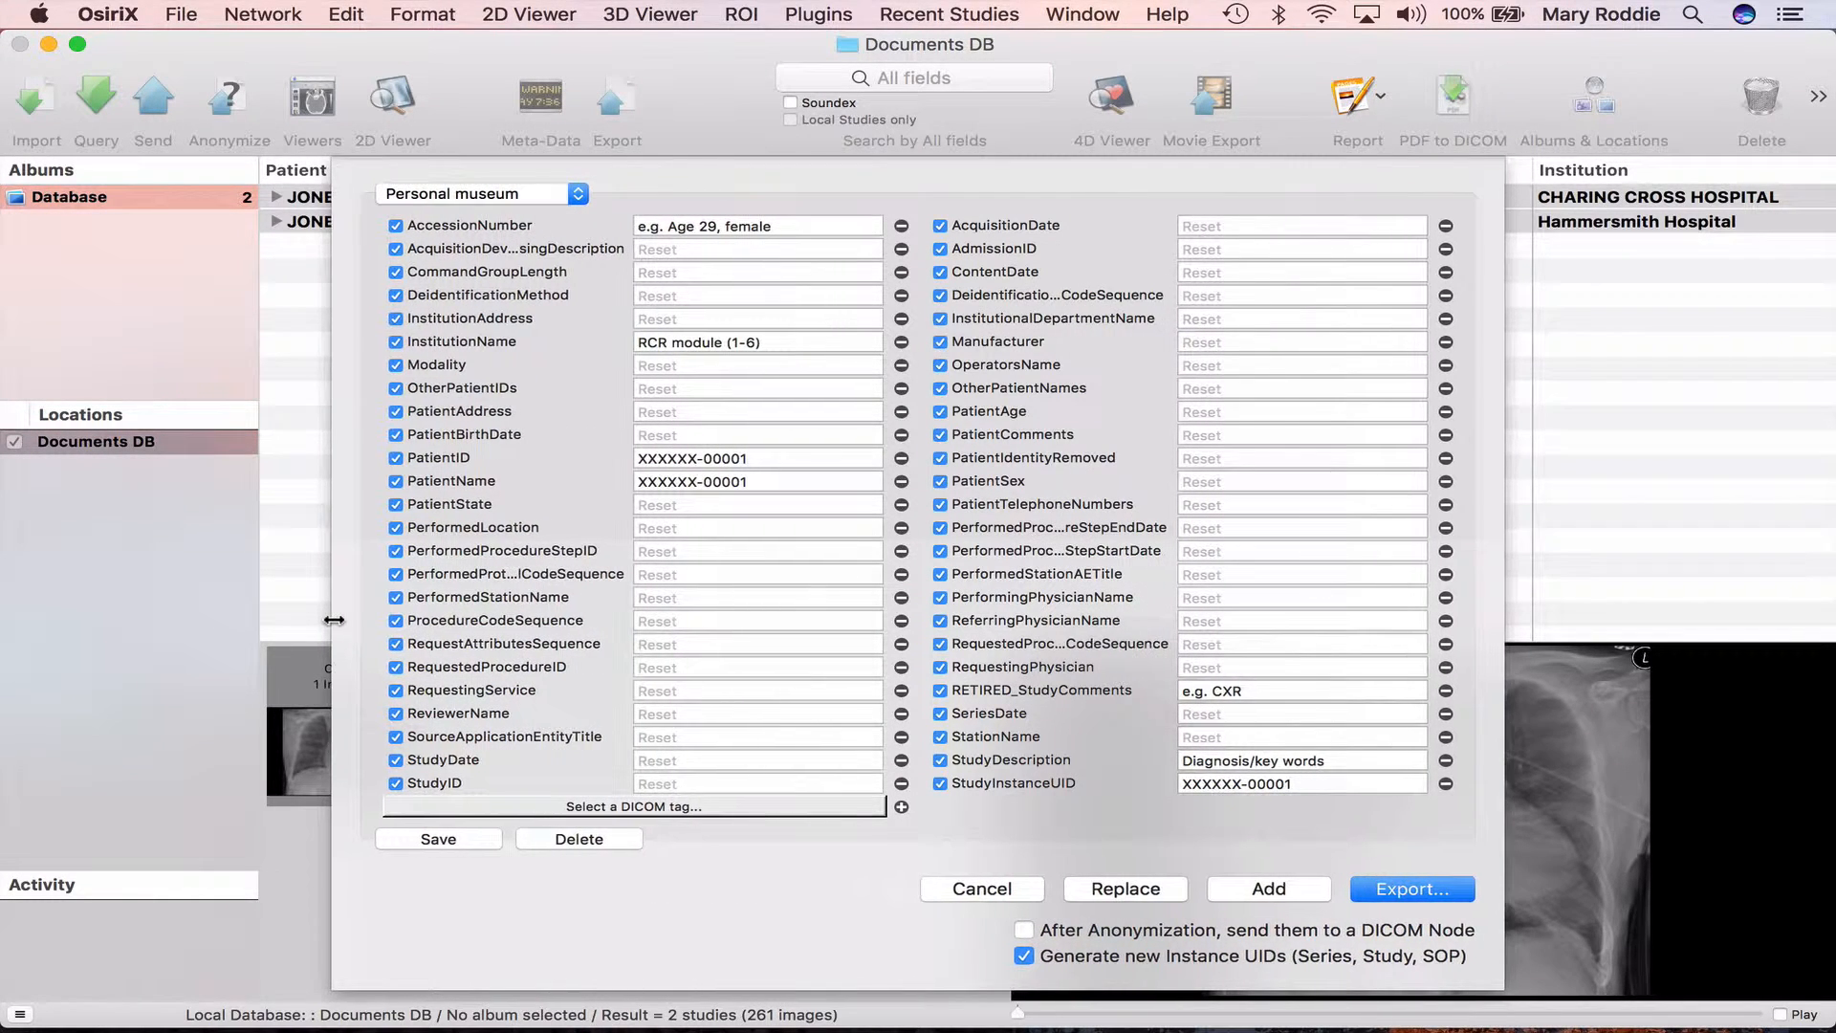
- Set AccessionNumber to "Age 76, male" and InstitutionName to 1
{"action": "left_click", "coordinate": [665, 226]}
{"action": "key", "text": "BackSpace"}
{"action": "key", "text": "BackSpace"}
{"action": "key", "text": "BackSpace"}
{"action": "key", "text": "BackSpace"}
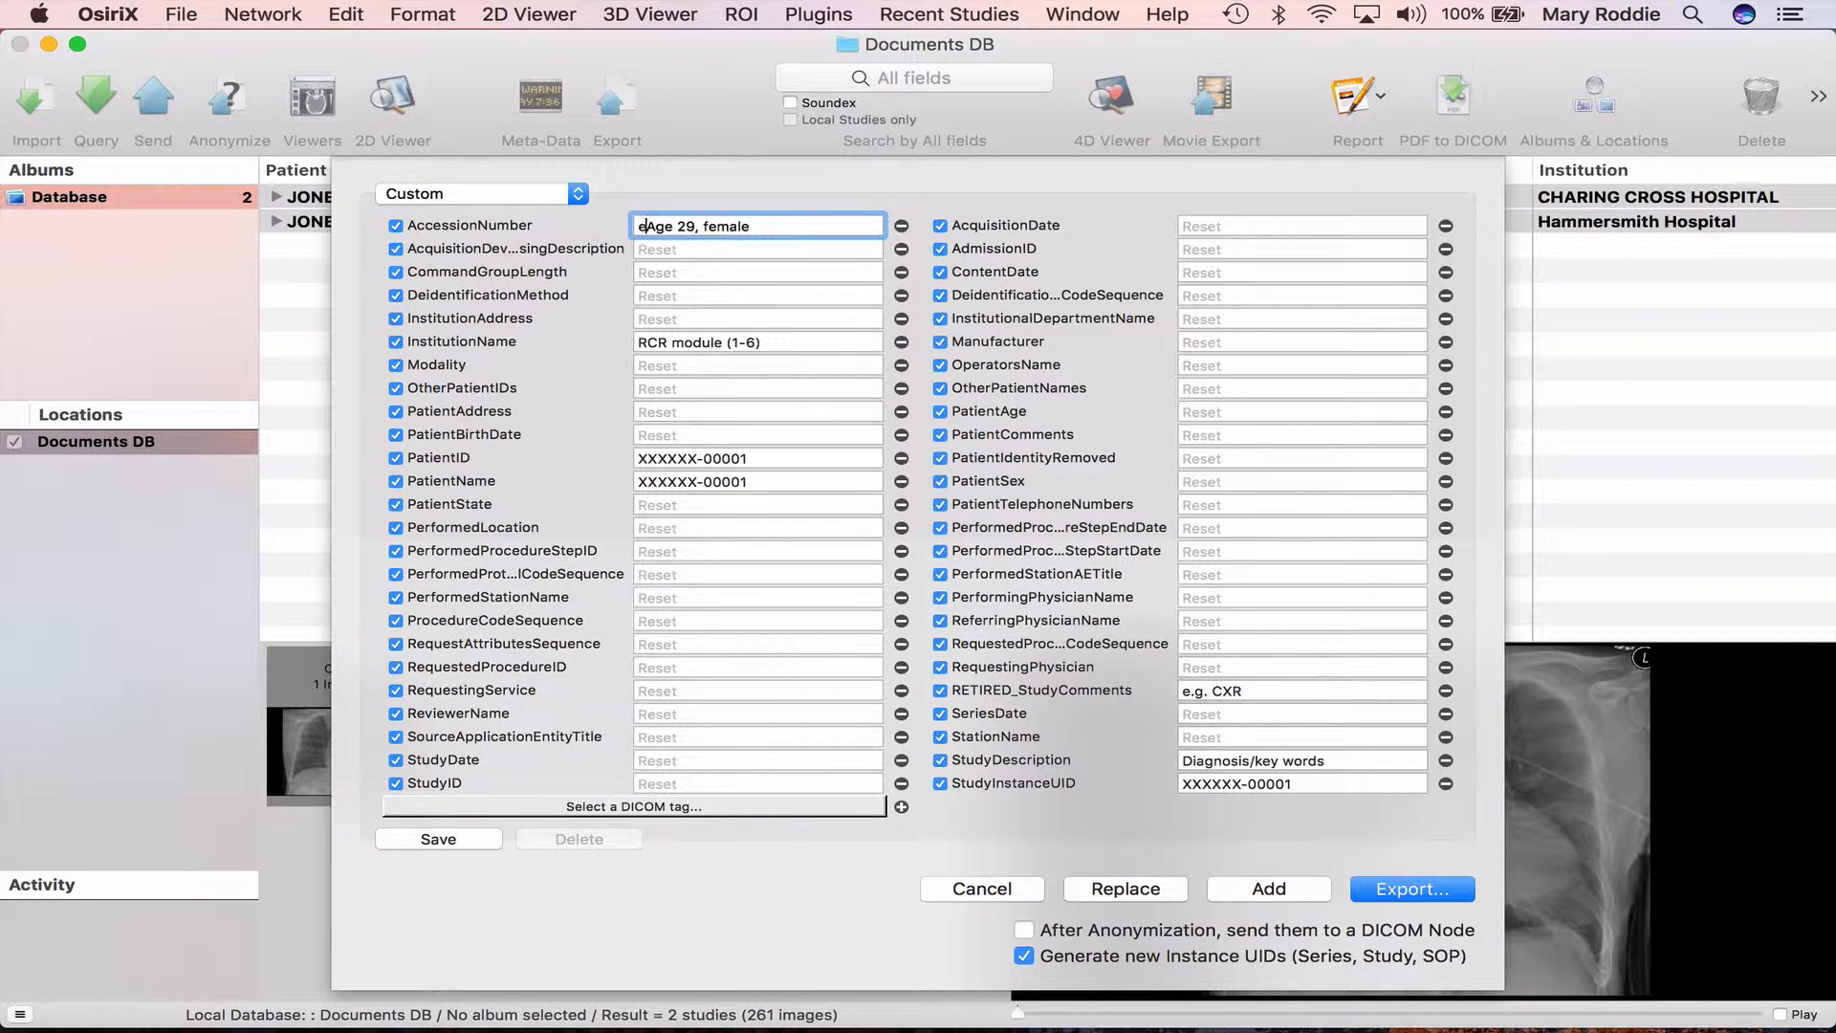
{"action": "double_click", "coordinate": [684, 226]}
{"action": "key", "text": "BackSpace"}
{"action": "type", "text": "76"}
{"action": "left_click", "coordinate": [708, 226]}
{"action": "key", "text": "BackSpace"}
{"action": "key", "text": "BackSpace"}
{"action": "left_click", "coordinate": [757, 342]}
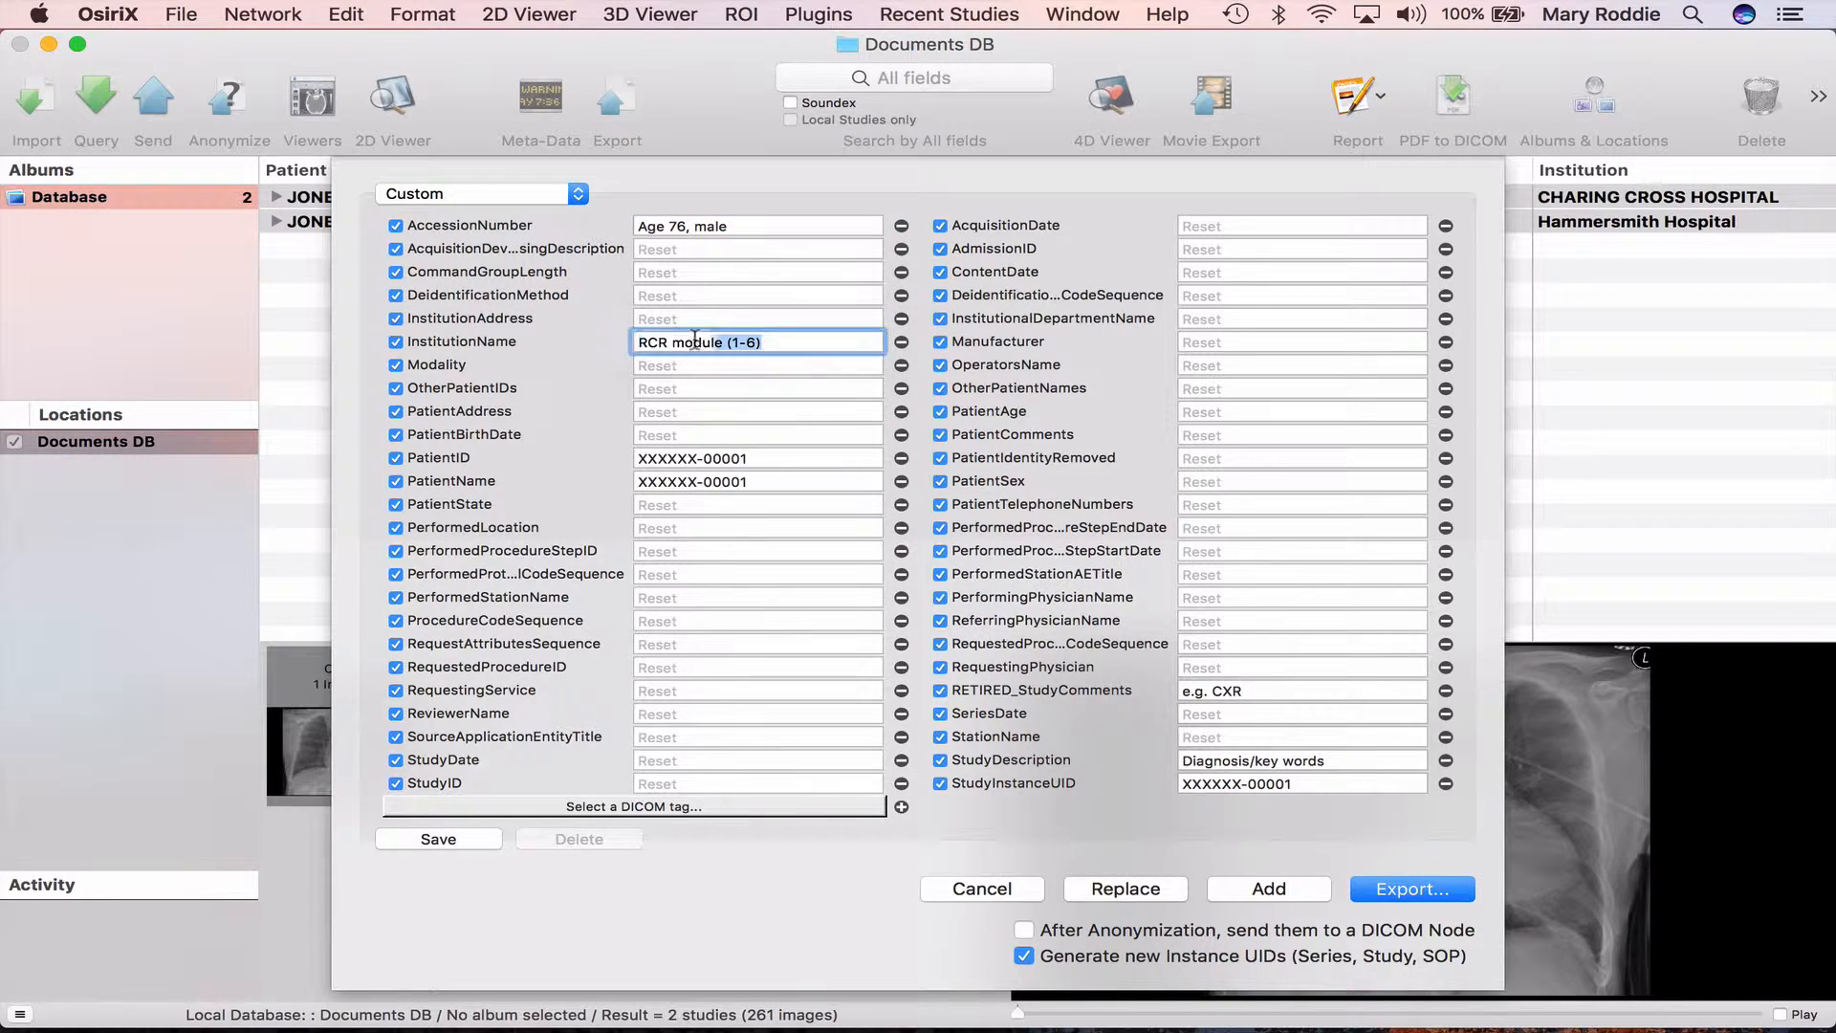
{"action": "type", "text": "1"}
- Replace the XXXXXX placeholder in PatientID, PatientName and StudyInstanceUID with the collection owner's six-letter code, keeping the -00001 suffix
{"action": "left_click_drag", "start_coordinate": [698, 463], "coordinate": [631, 465]}
{"action": "type", "text": "MAR"}
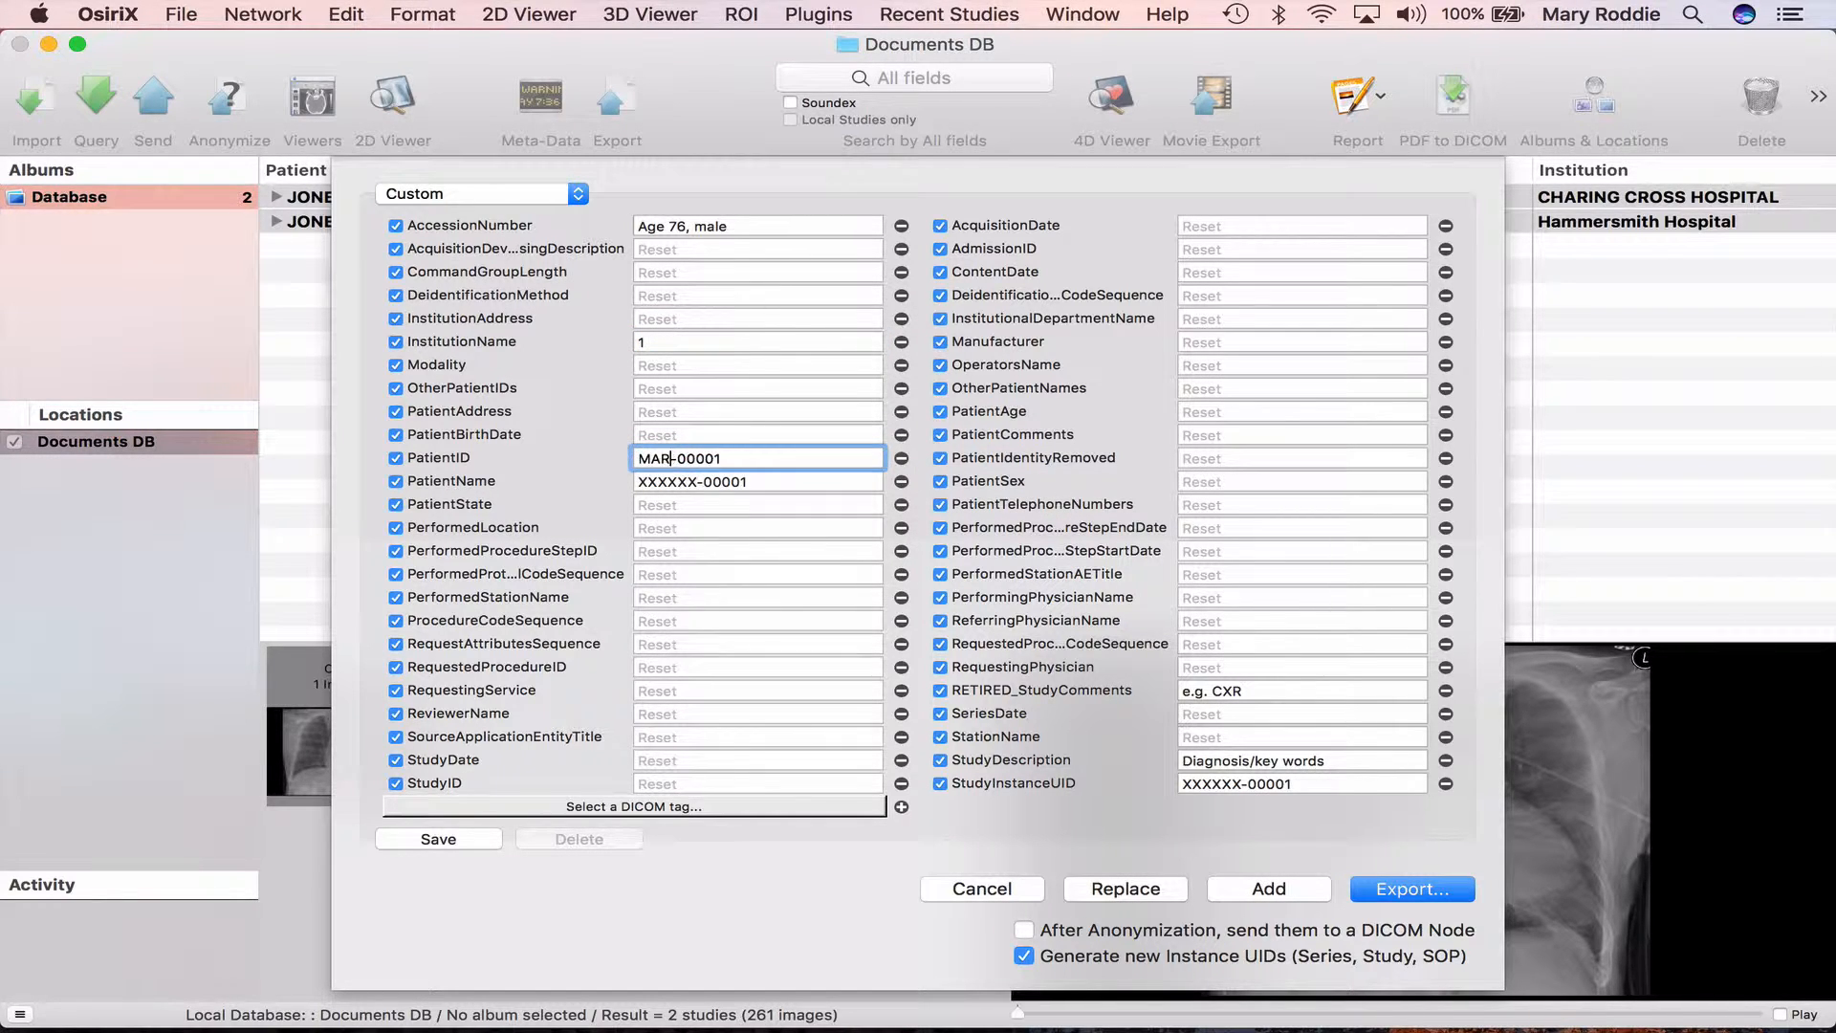
{"action": "type", "text": "ROD"}
{"action": "left_click", "coordinate": [657, 480]}
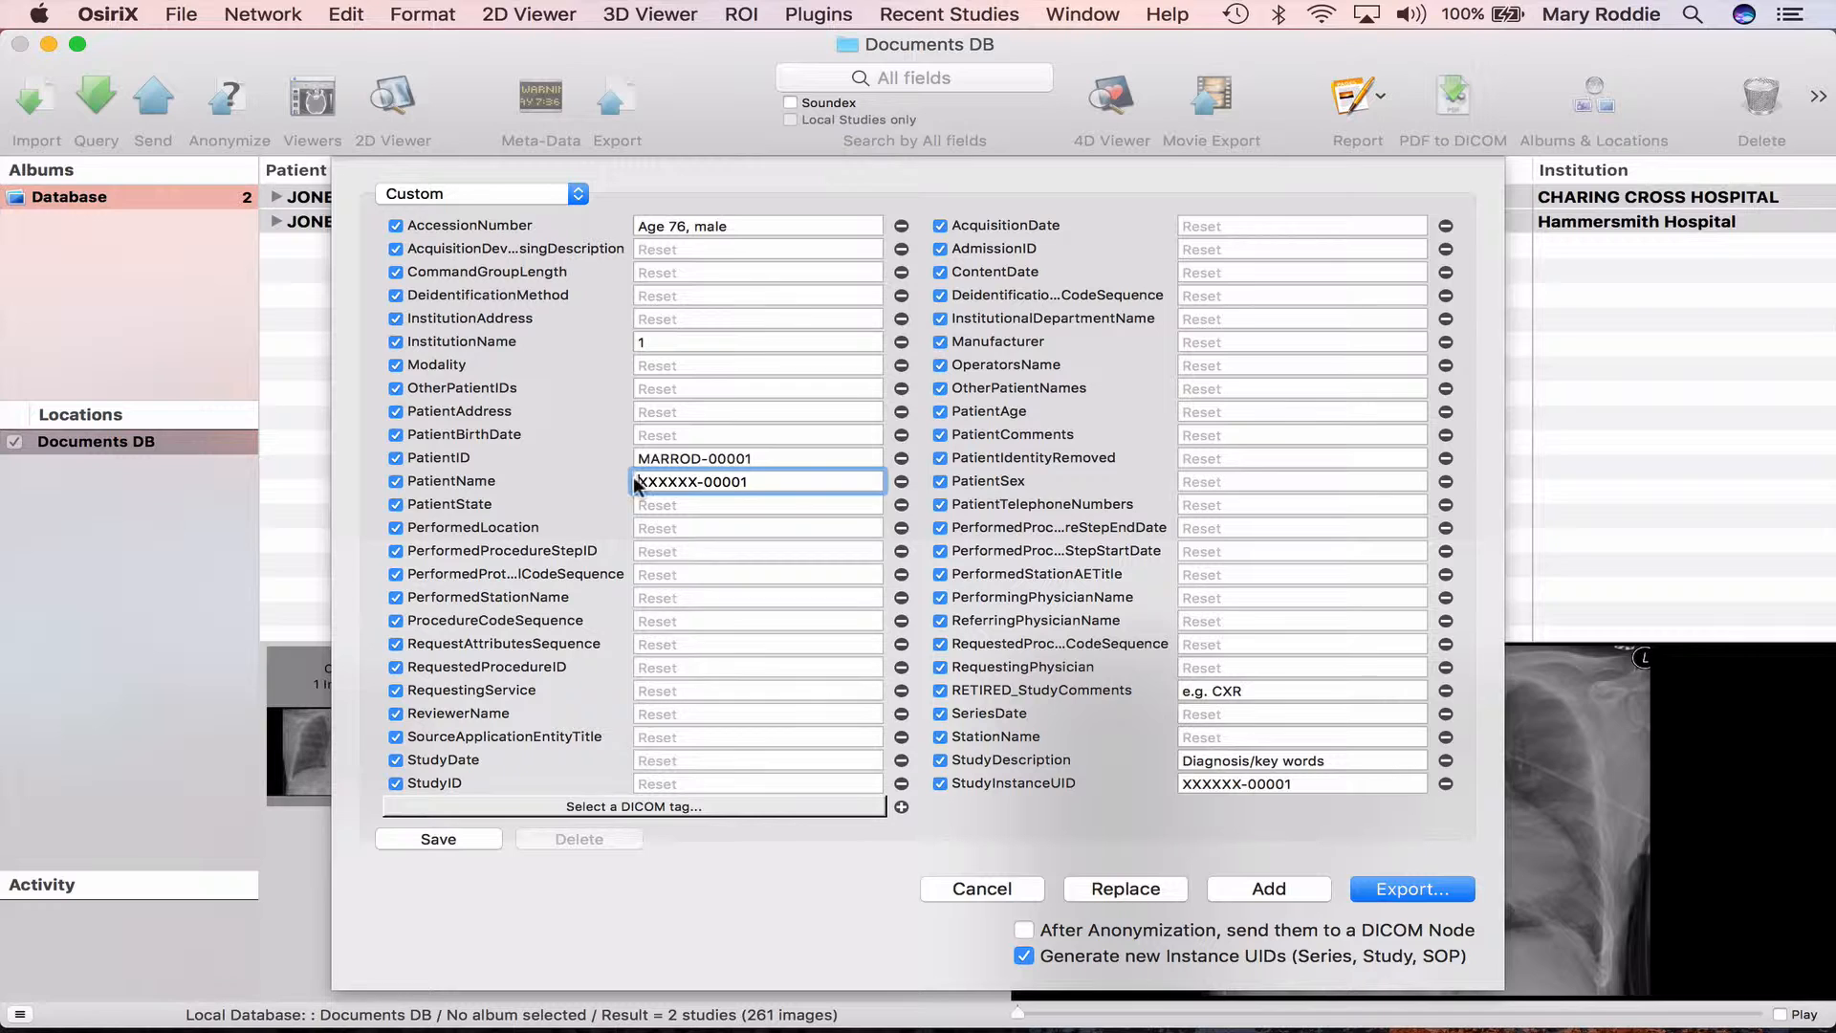
{"action": "left_click_drag", "start_coordinate": [635, 481], "coordinate": [697, 479]}
{"action": "type", "text": "MARROD"}
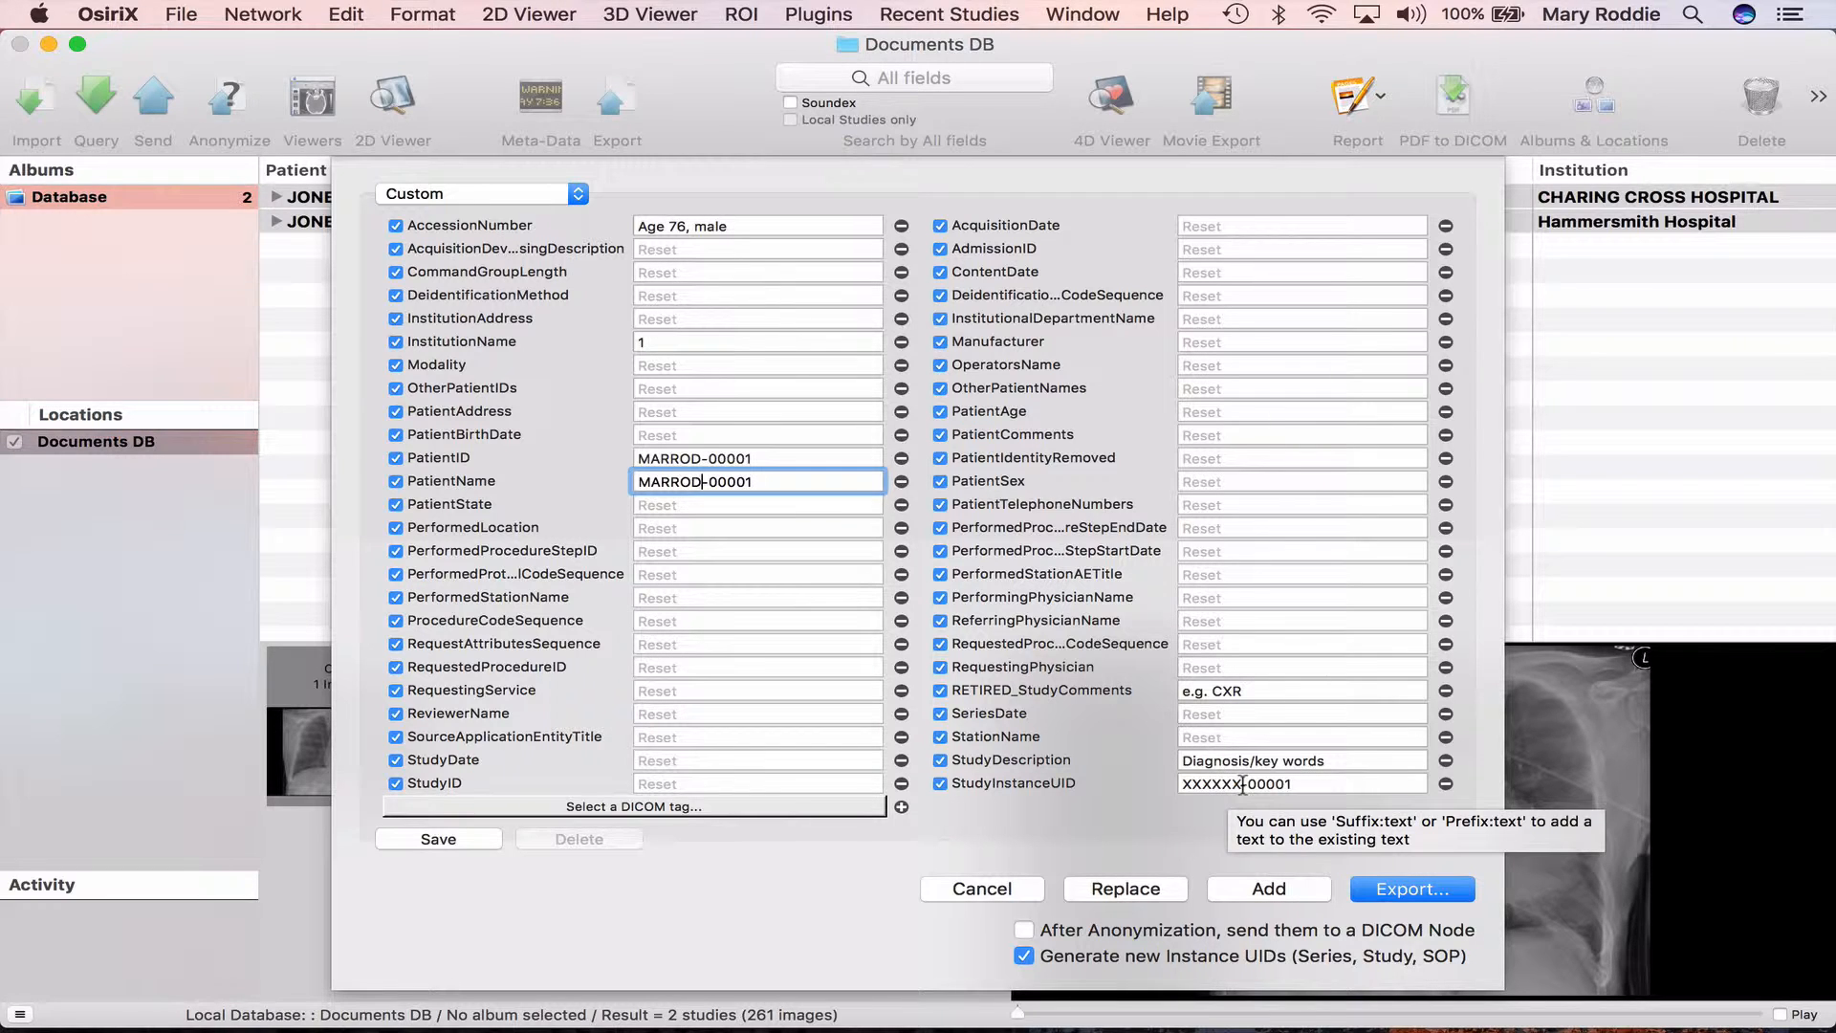
{"action": "left_click_drag", "start_coordinate": [1243, 784], "coordinate": [1184, 784]}
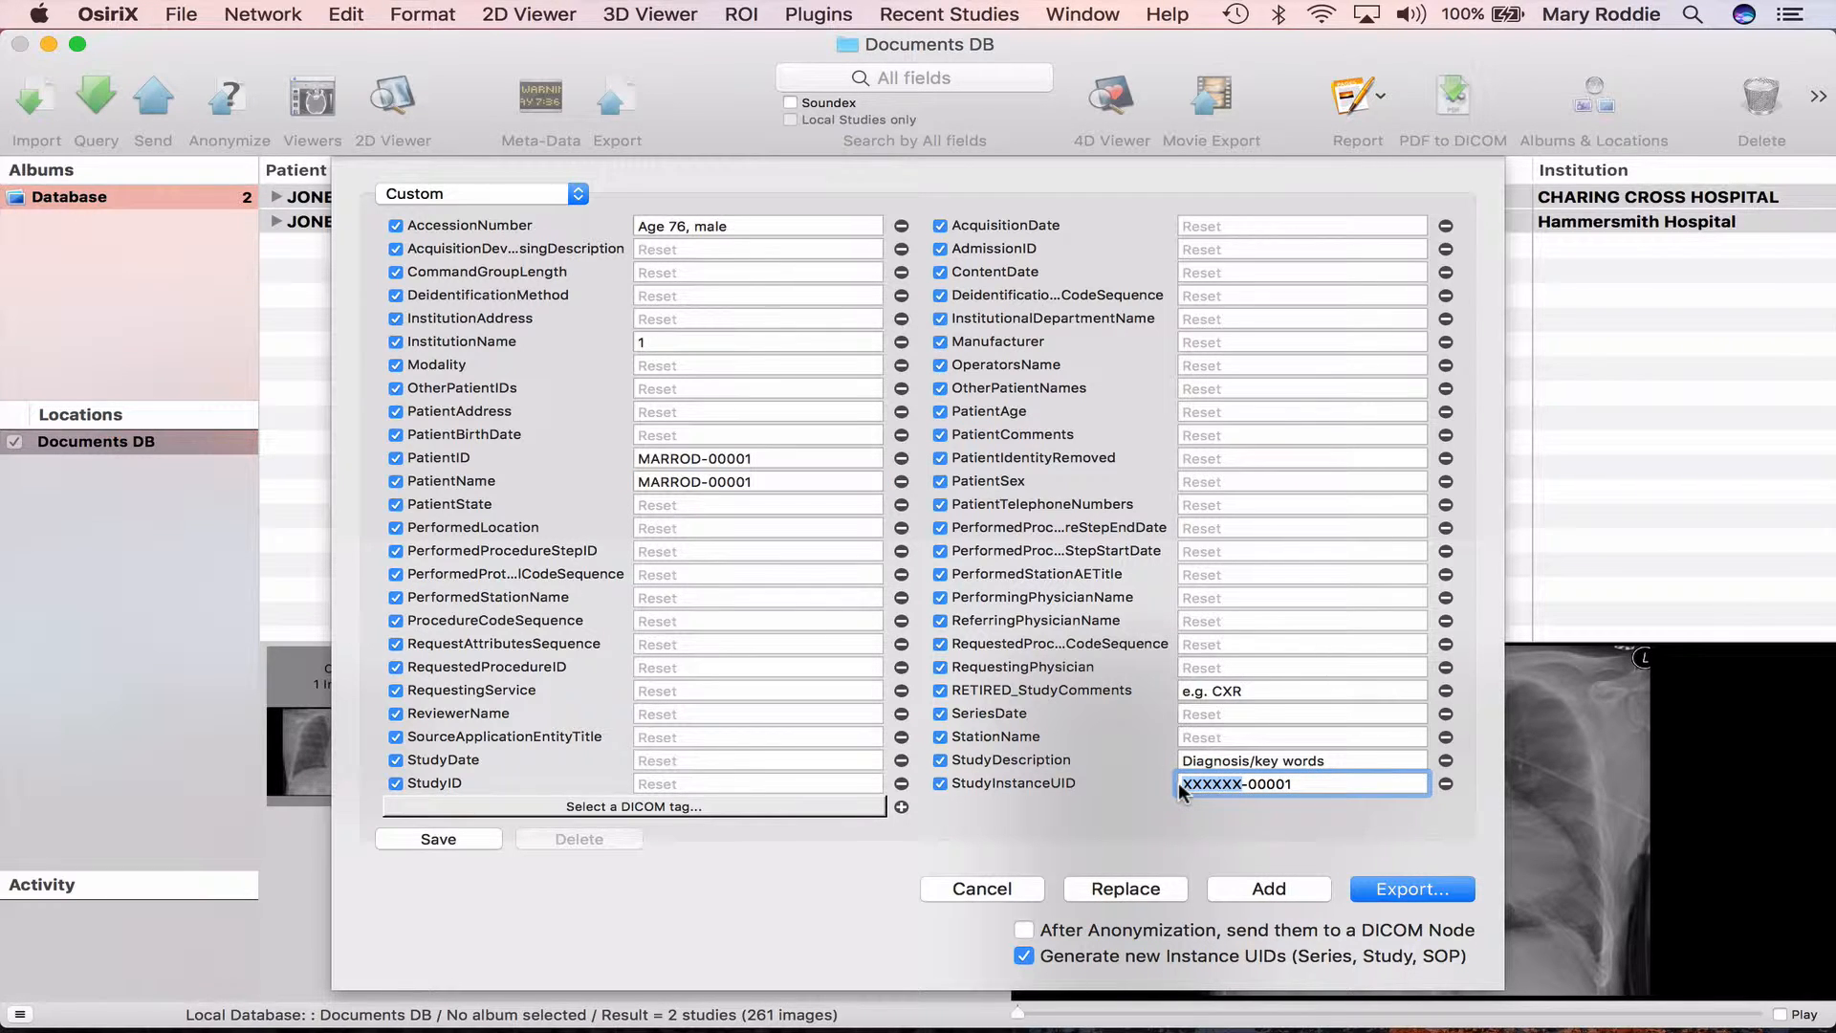
{"action": "type", "text": "MARROD"}
- Set RETIRED_StudyComments to "CXR and CT thorax"
{"action": "left_click", "coordinate": [1213, 691]}
{"action": "key", "text": "BackSpace"}
{"action": "key", "text": "BackSpace"}
{"action": "key", "text": "BackSpace"}
{"action": "key", "text": "BackSpace"}
{"action": "key", "text": "BackSpace"}
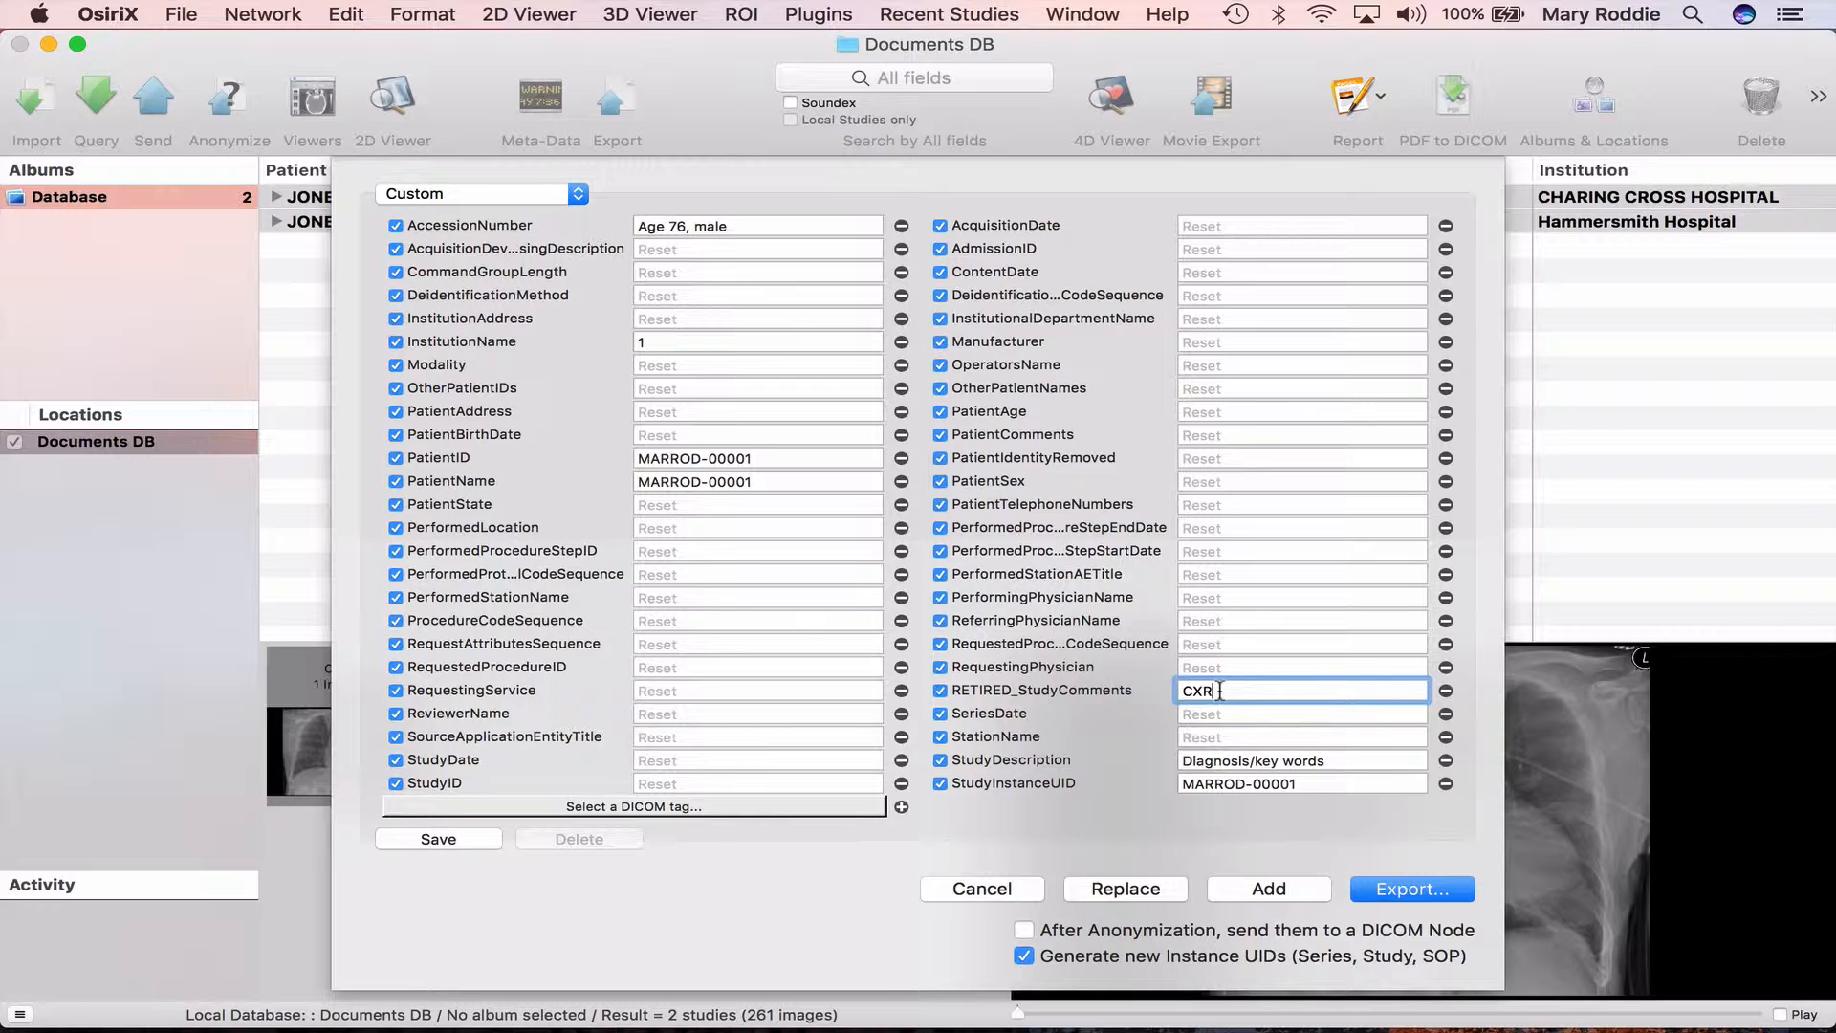
{"action": "type", "text": "and CT thorax"}
- Set StudyDescription to "Retrosternal thyroid and superior mediastinal mass"
{"action": "left_click_drag", "start_coordinate": [1182, 760], "coordinate": [1351, 755]}
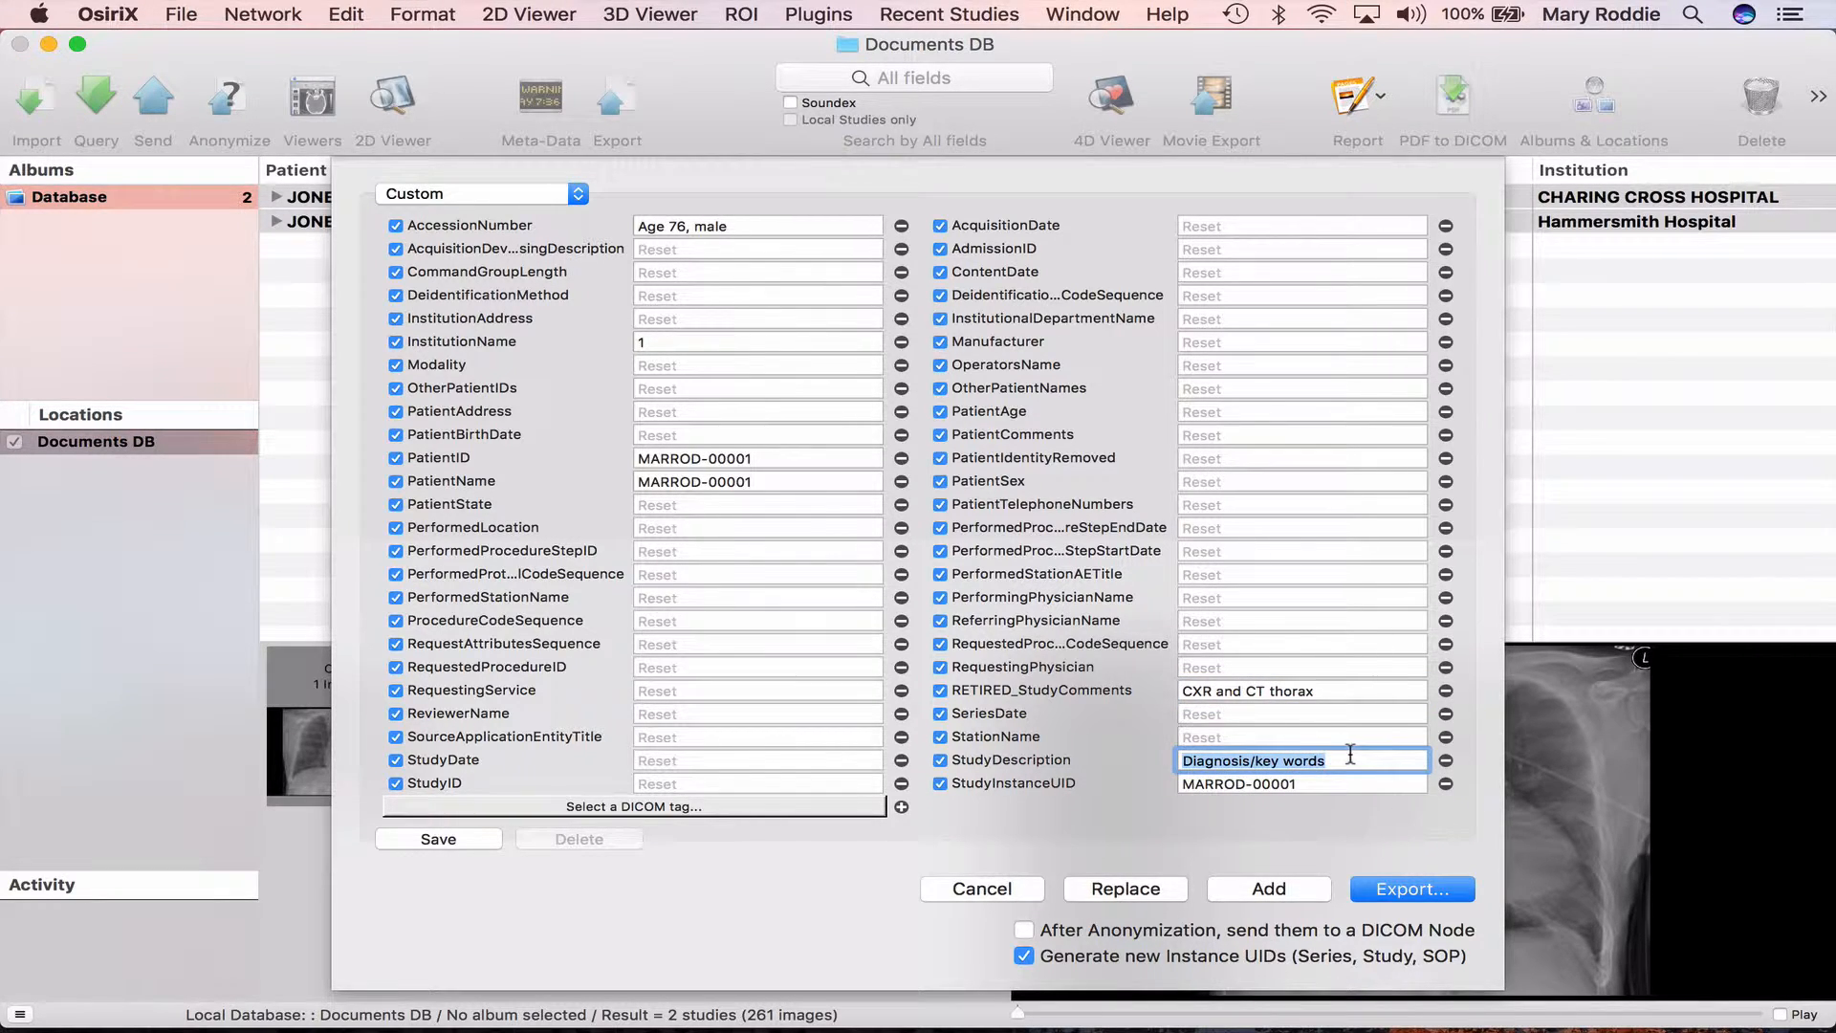
{"action": "type", "text": "Ret"}
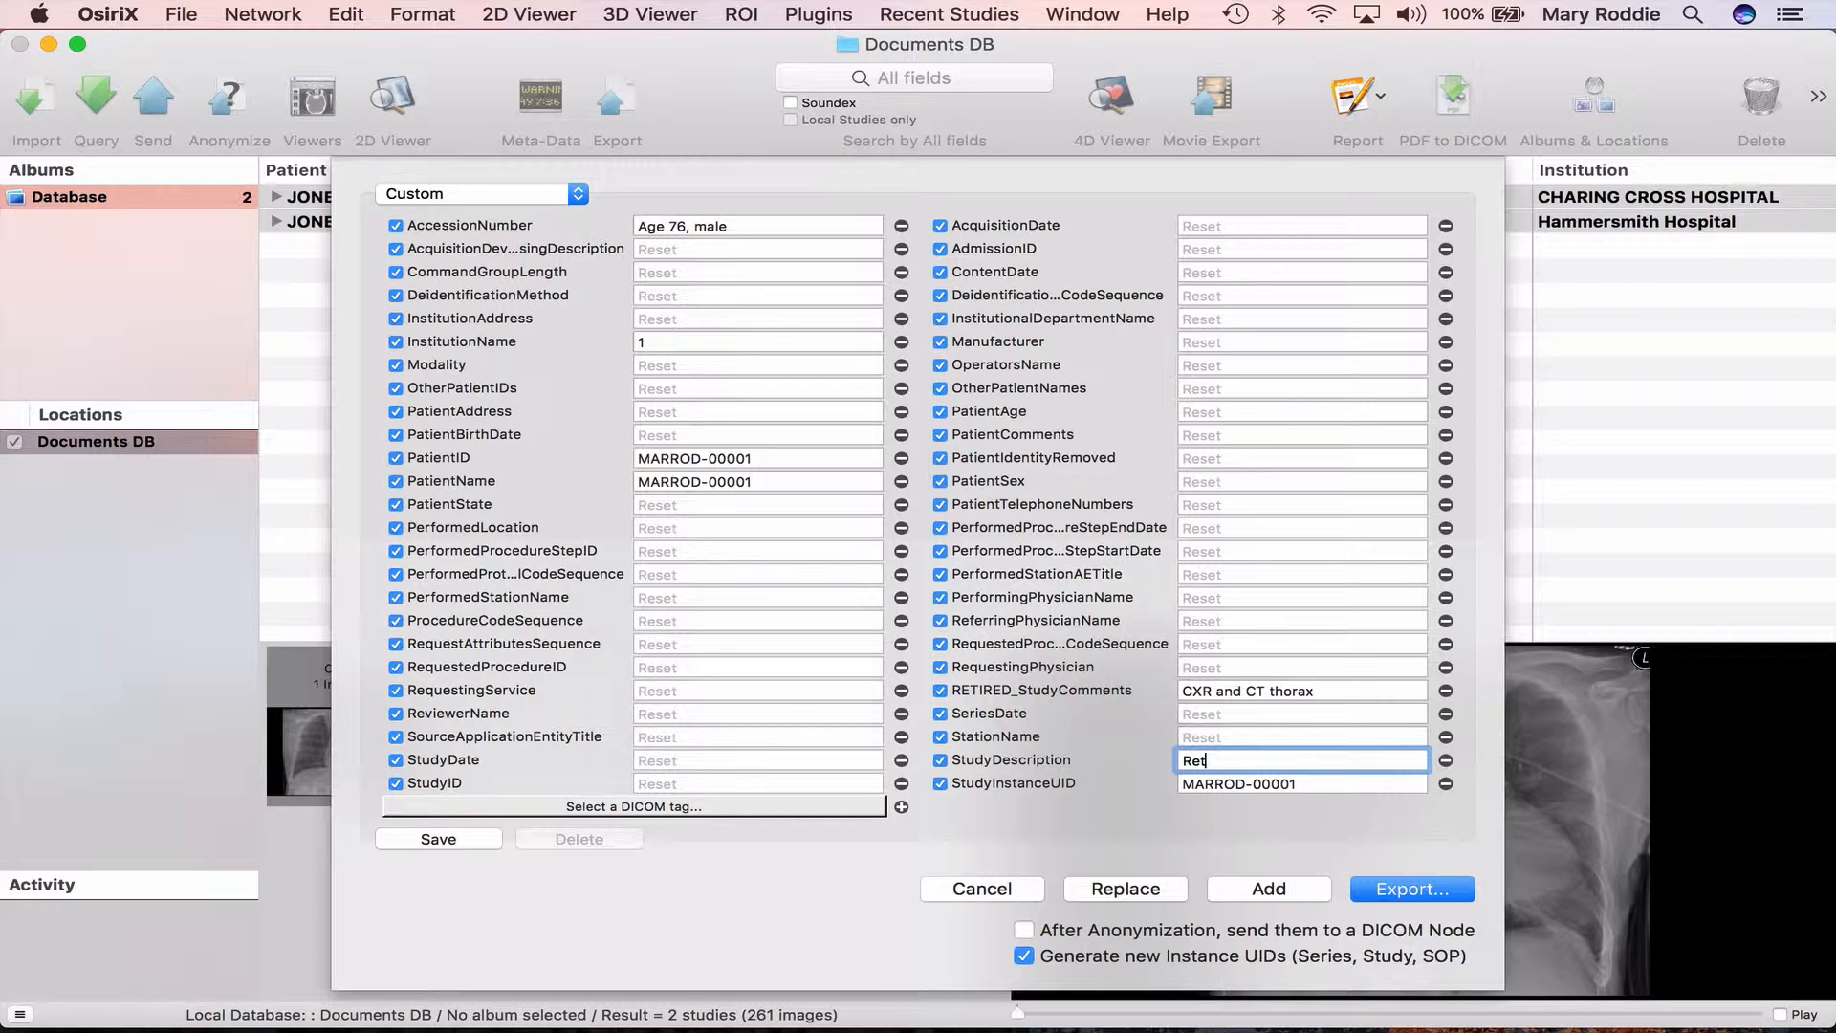
{"action": "type", "text": "roster"}
{"action": "type", "text": "nal"}
{"action": "type", "text": " thy"}
{"action": "type", "text": "roid and "}
{"action": "type", "text": "superior "}
{"action": "type", "text": "mediastina"}
{"action": "type", "text": "l mass"}
- Add the anonymized copies to the database without generating new instance UIDs, and select the new combined study
{"action": "left_click", "coordinate": [1022, 955]}
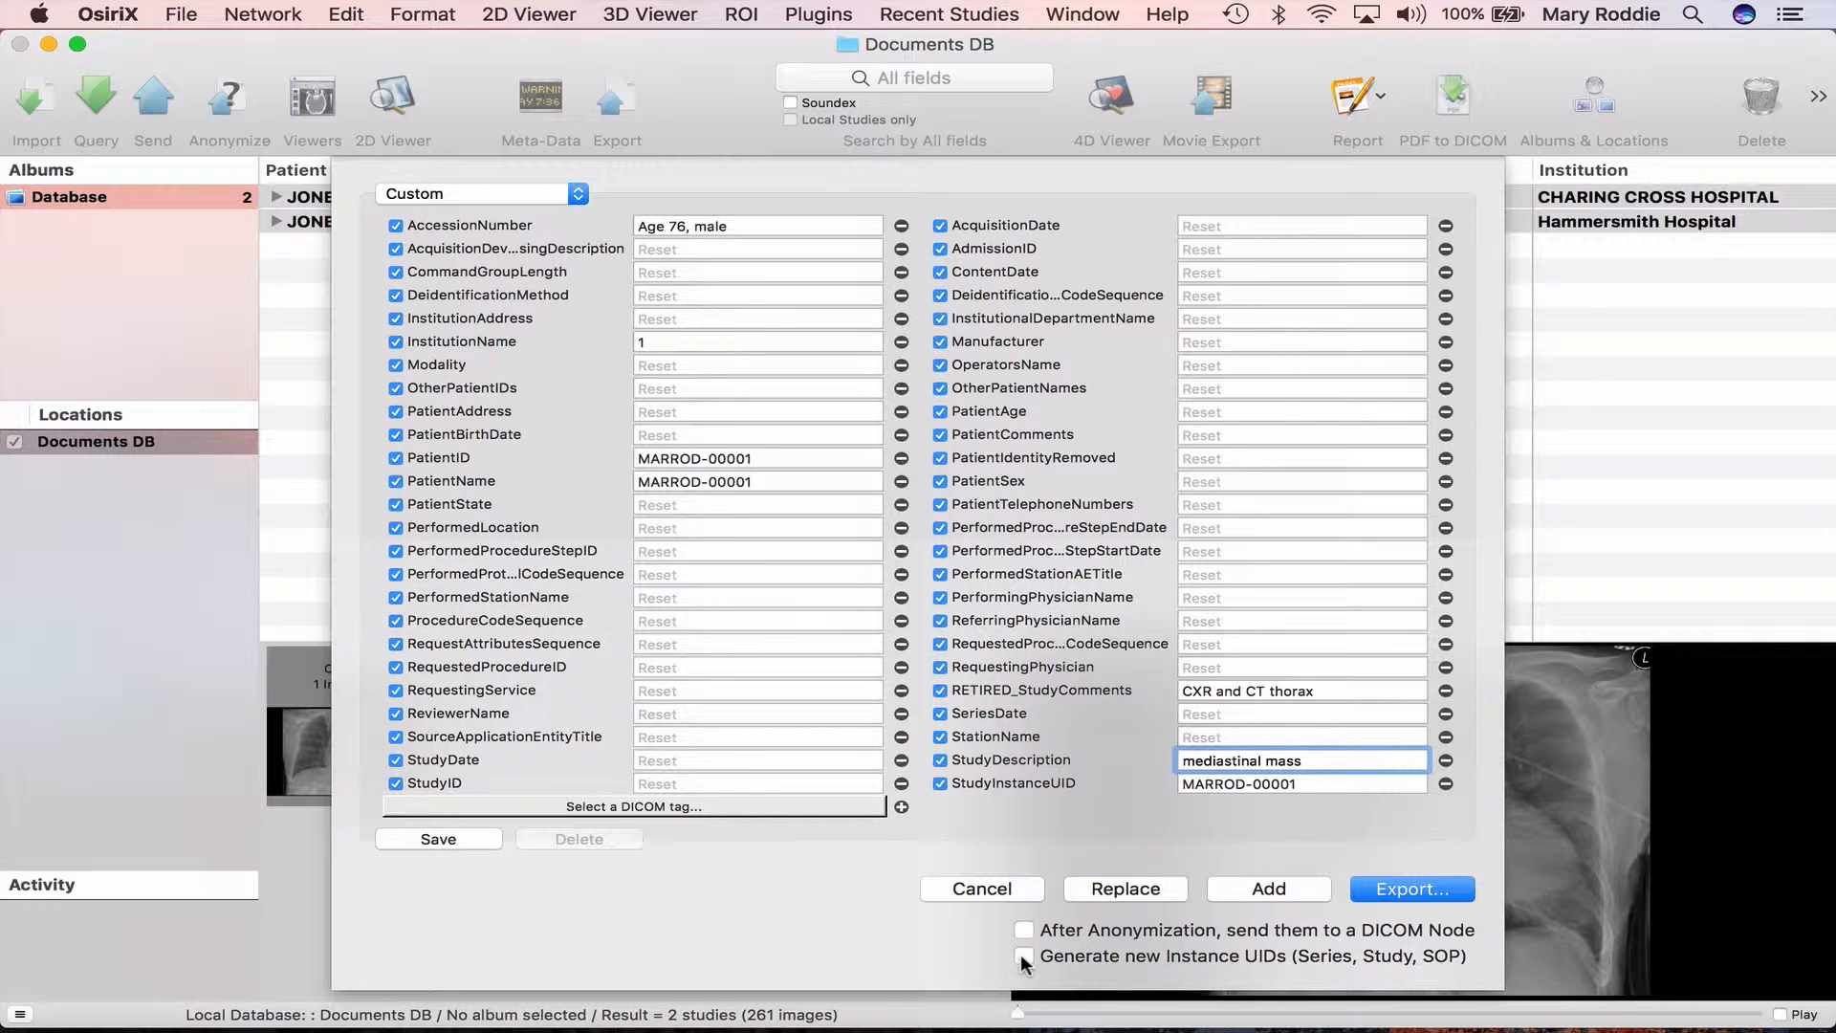
{"action": "left_click", "coordinate": [1234, 892]}
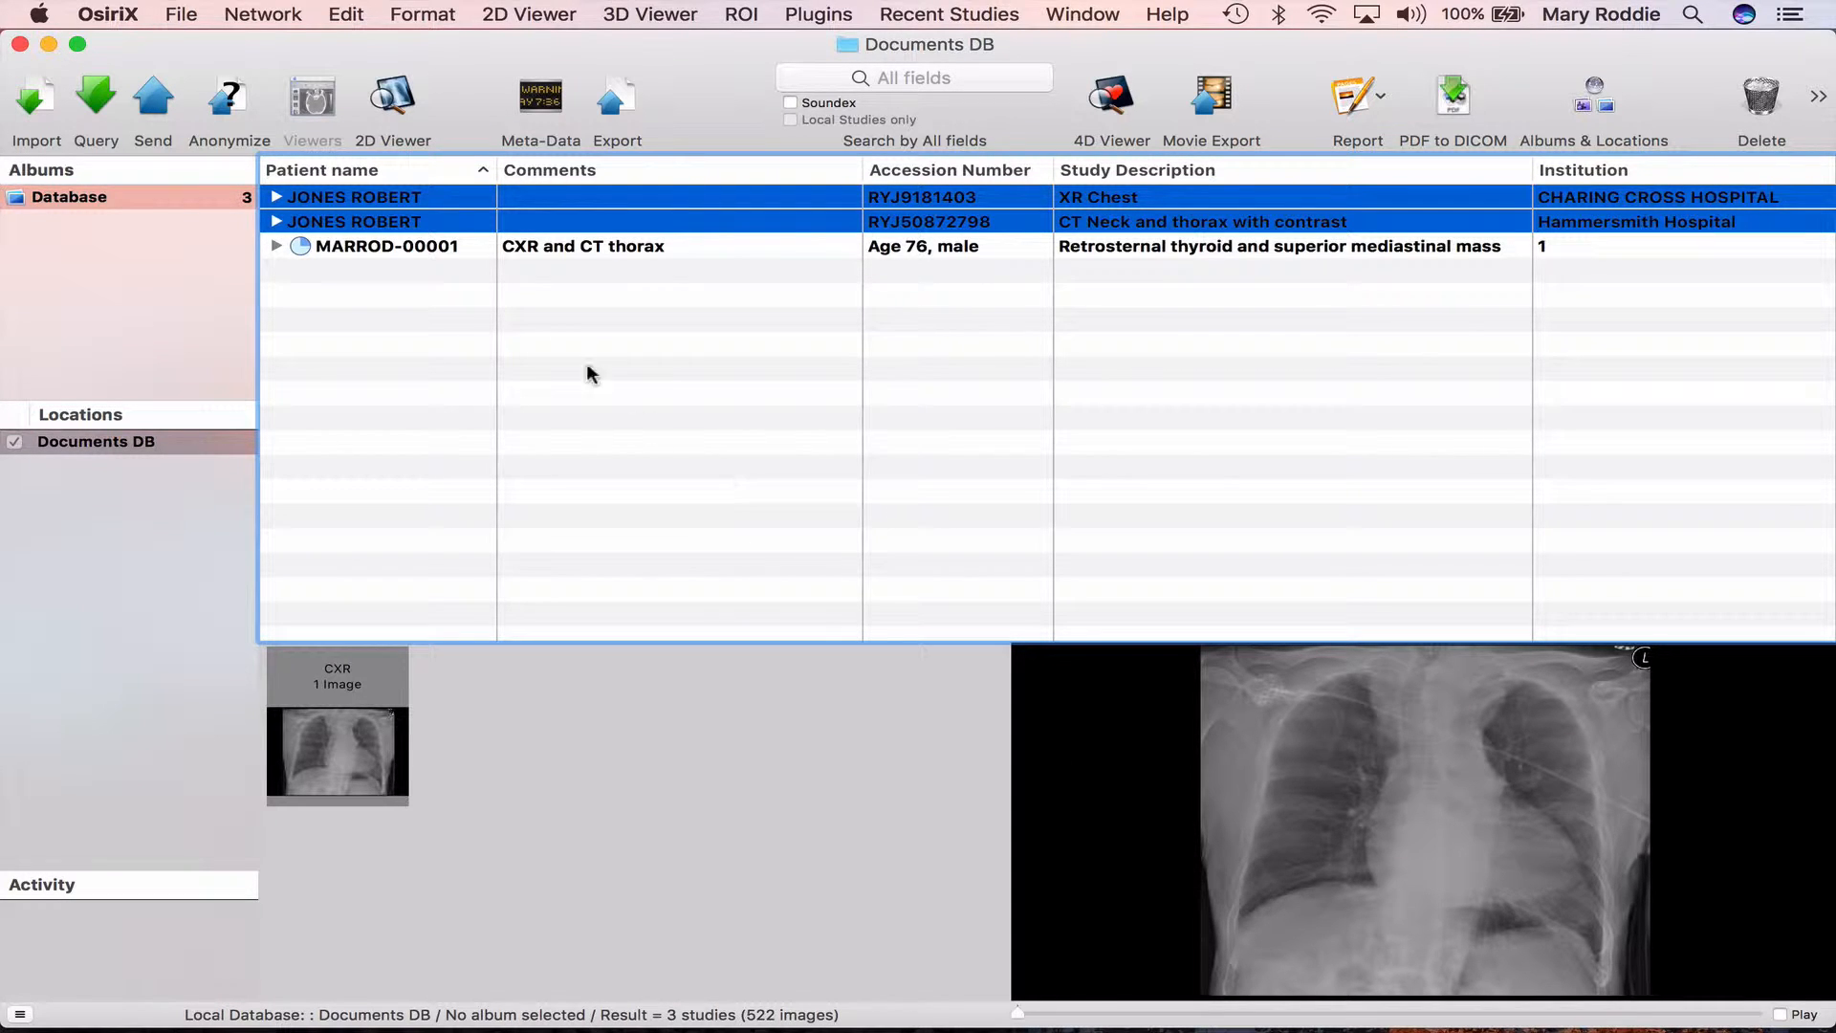
{"action": "left_click", "coordinate": [388, 246]}
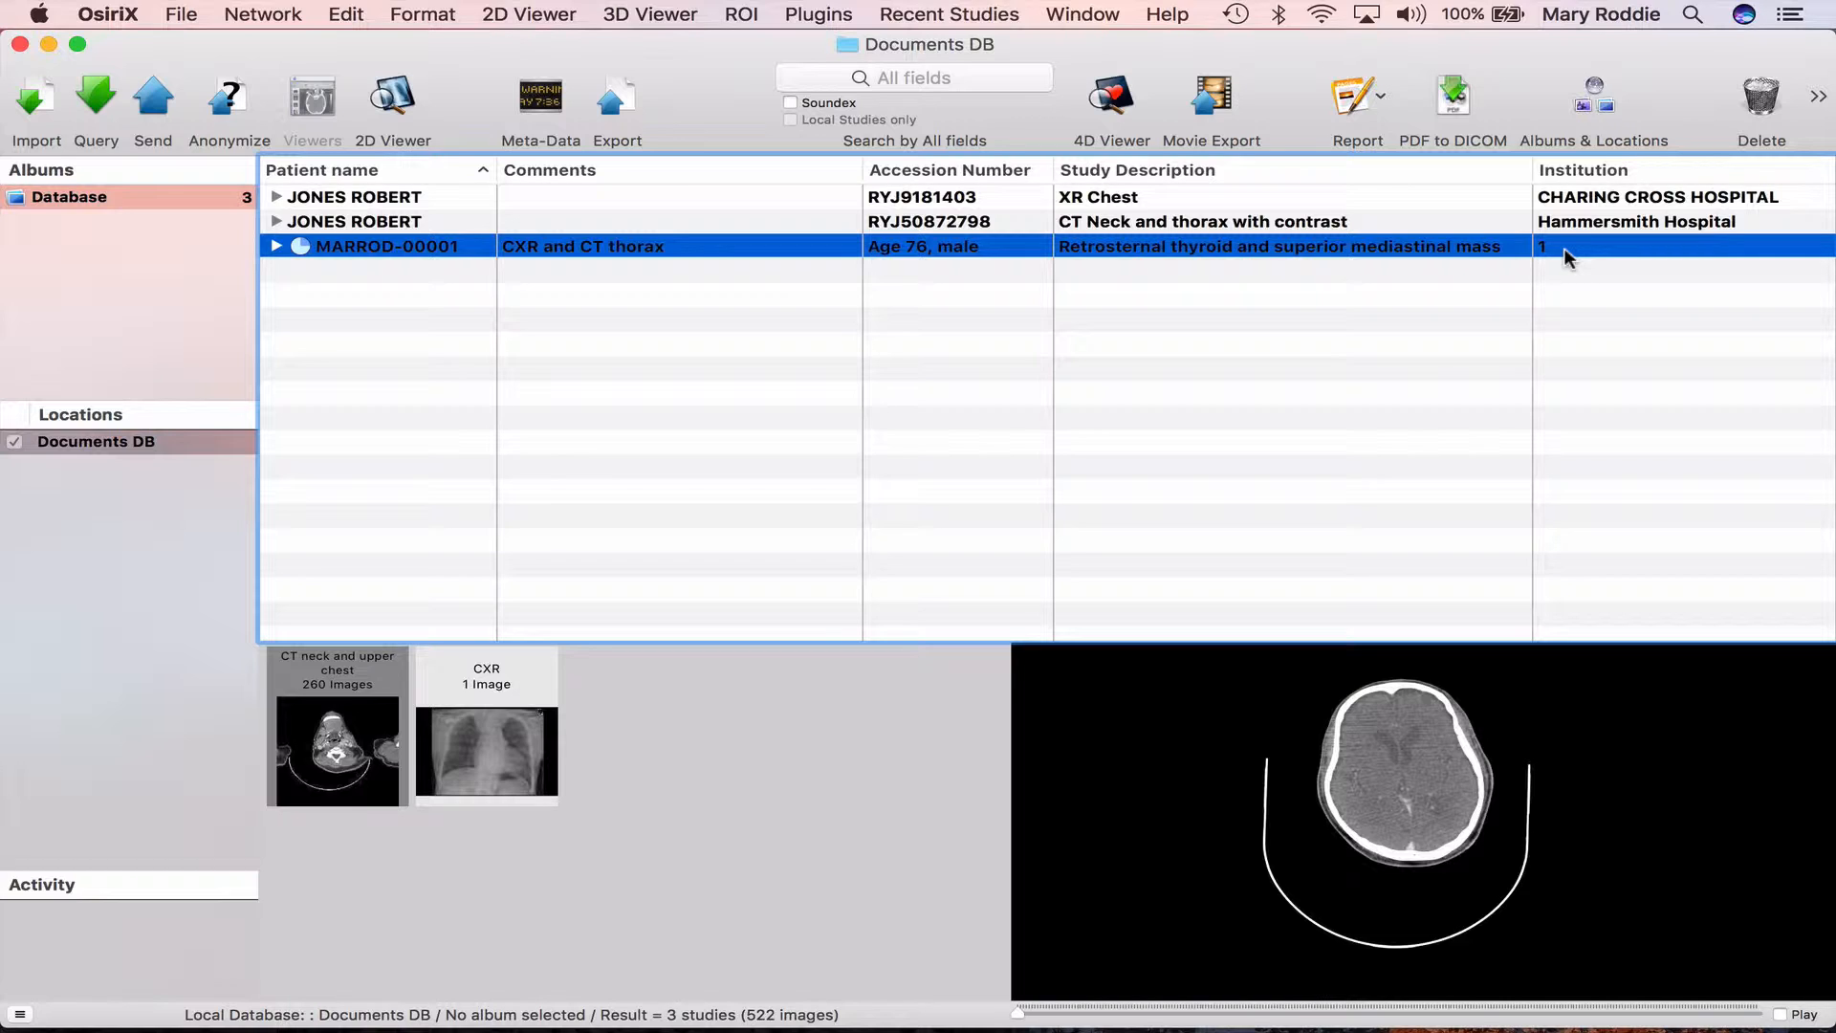
- Examine the anonymized study's DICOM metadata for remaining patient-identifying fields, including PatientTelecomInformation
{"action": "left_click", "coordinate": [542, 99]}
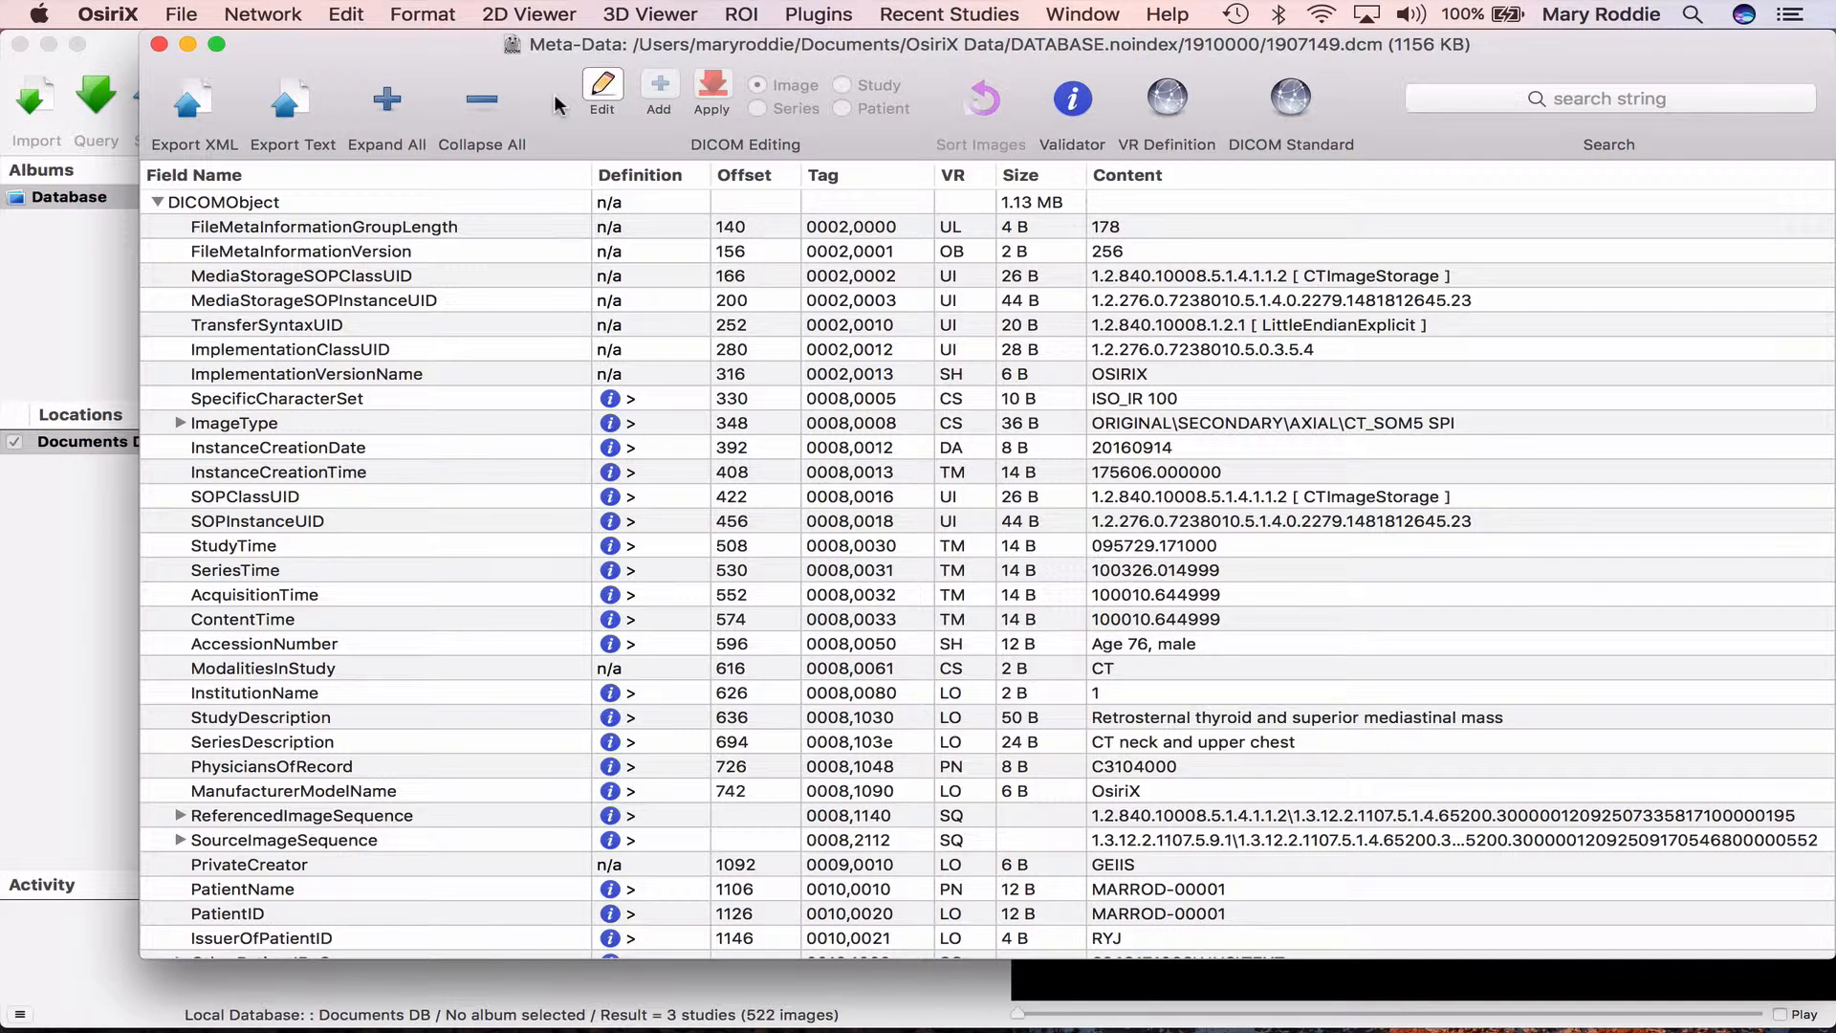
{"action": "scroll", "coordinate": [1252, 492], "scroll_direction": "down", "scroll_amount": 3}
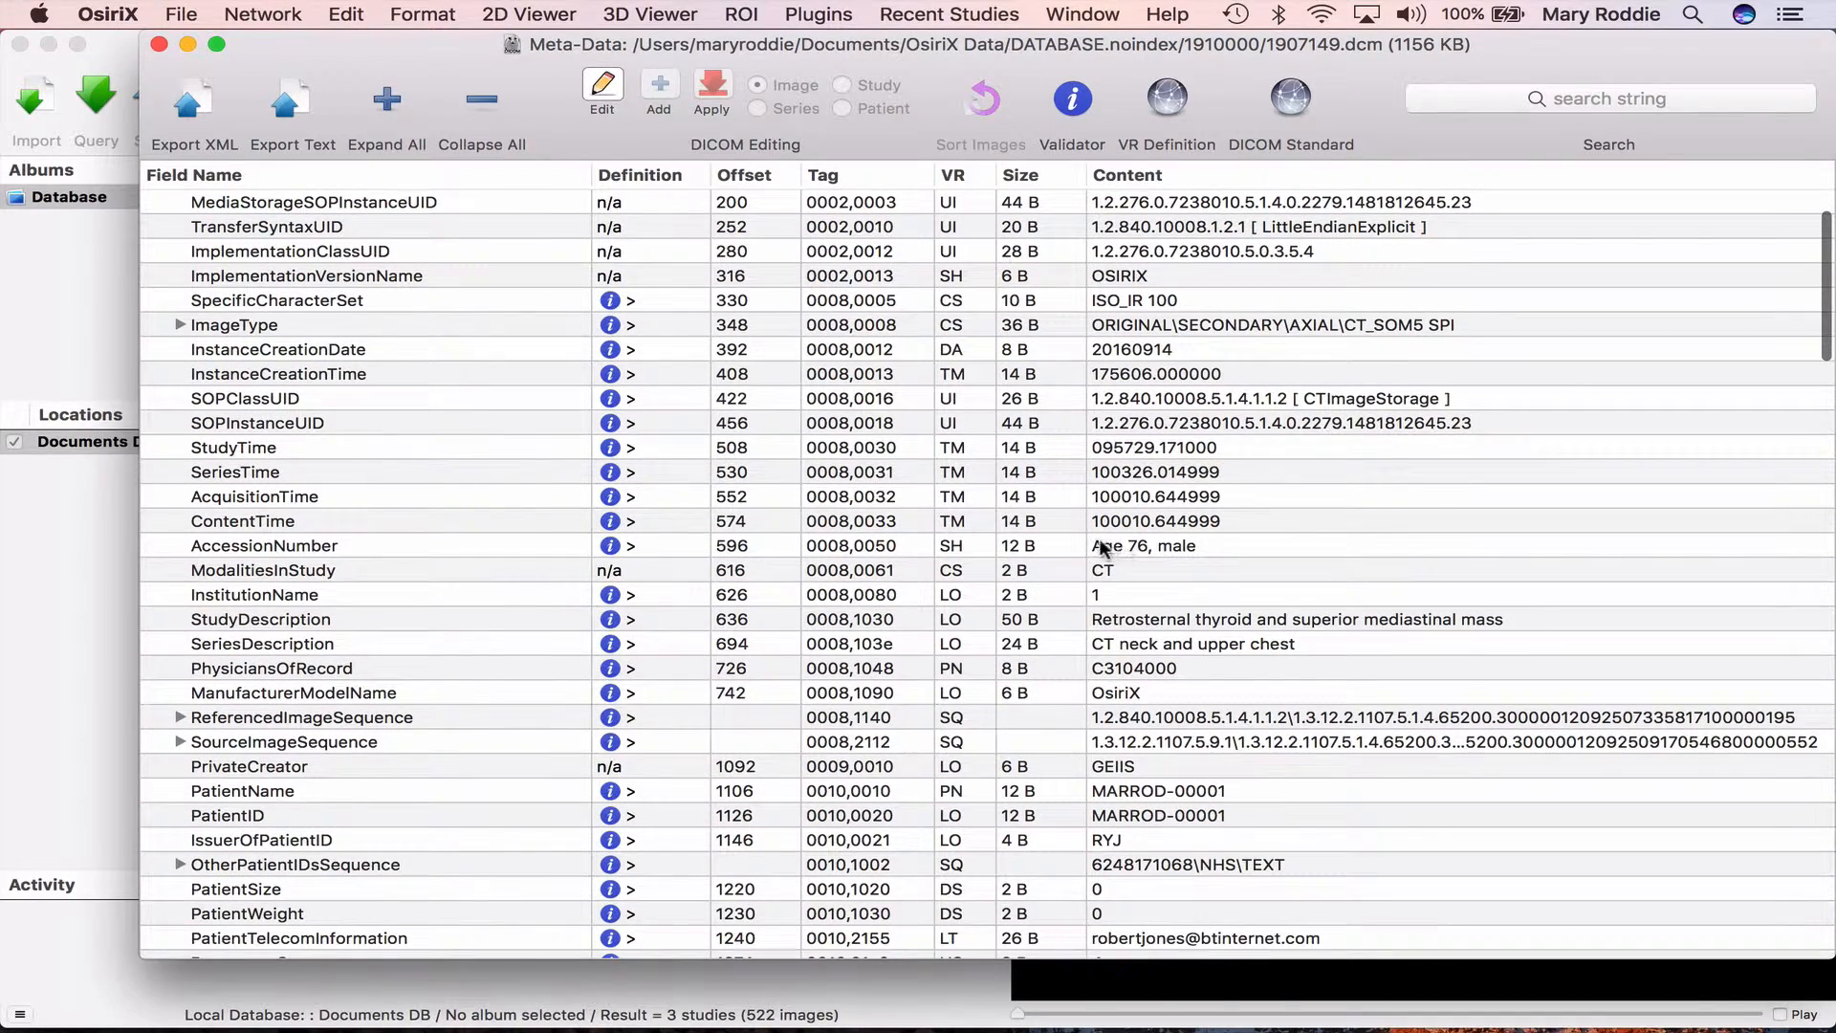
{"action": "scroll", "coordinate": [1139, 543], "scroll_direction": "down", "scroll_amount": 1}
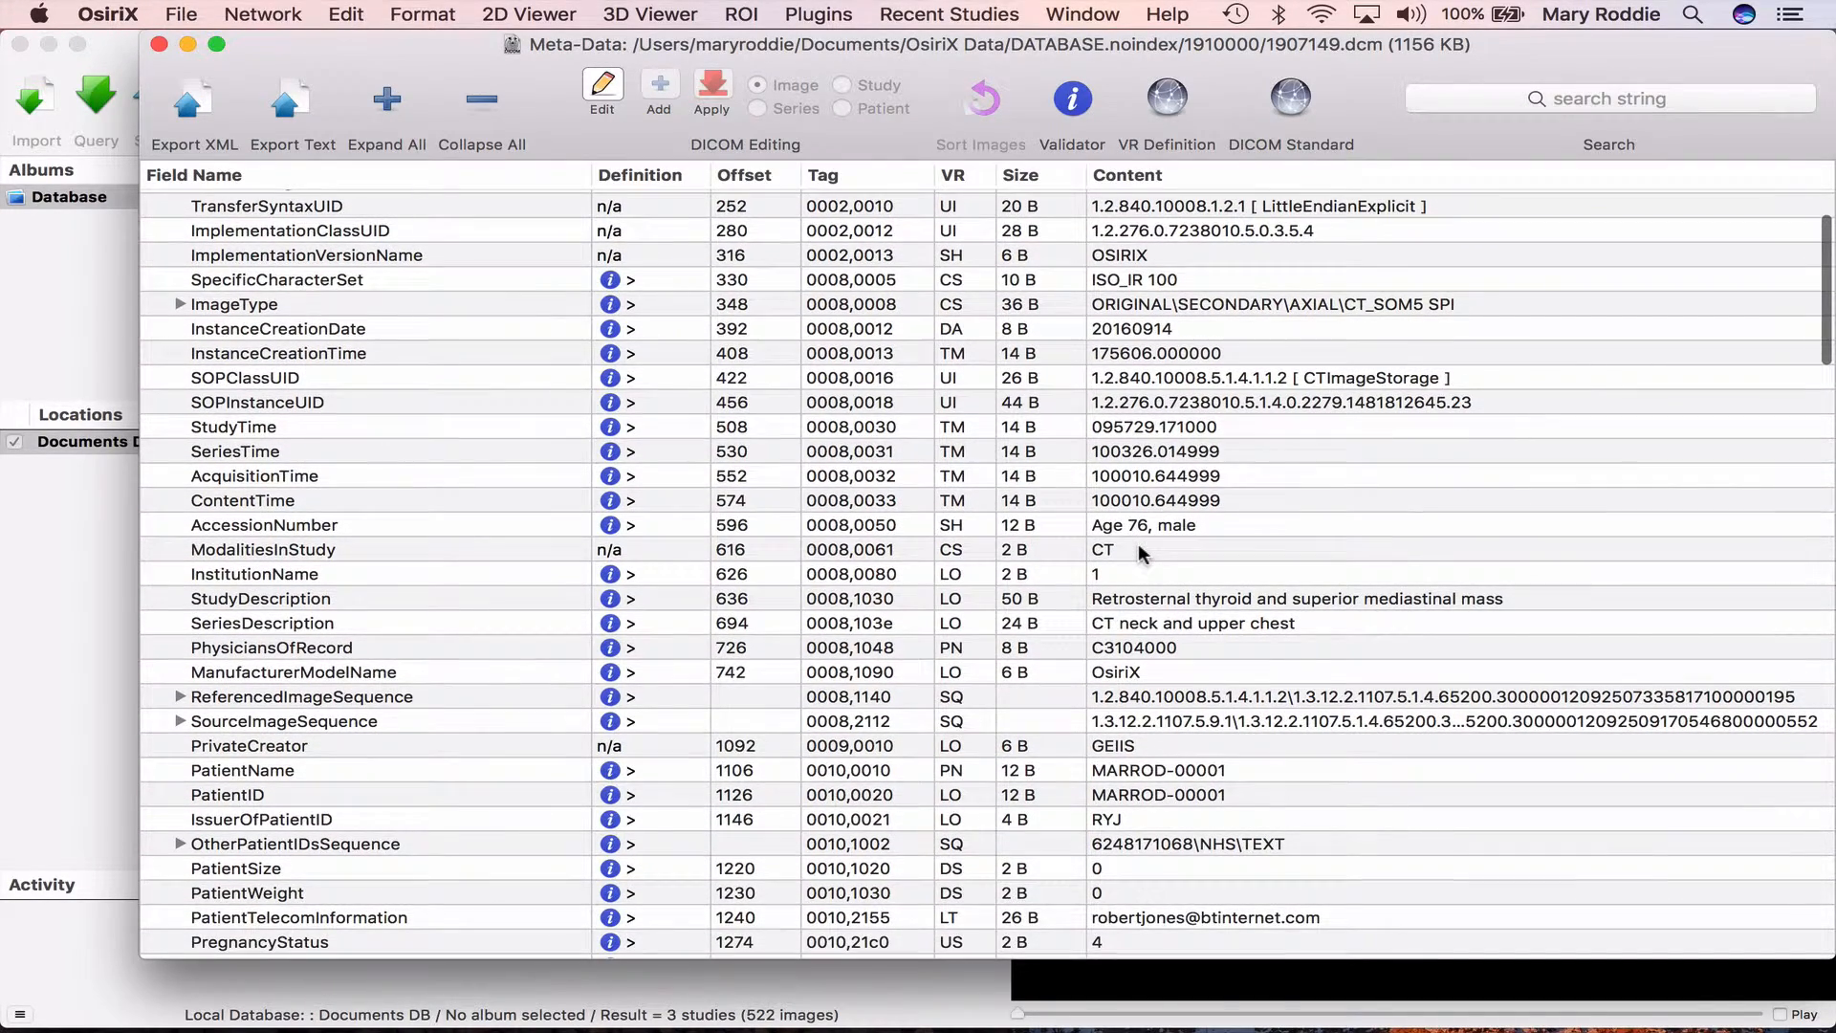
{"action": "scroll", "coordinate": [1139, 543], "scroll_direction": "down", "scroll_amount": 2}
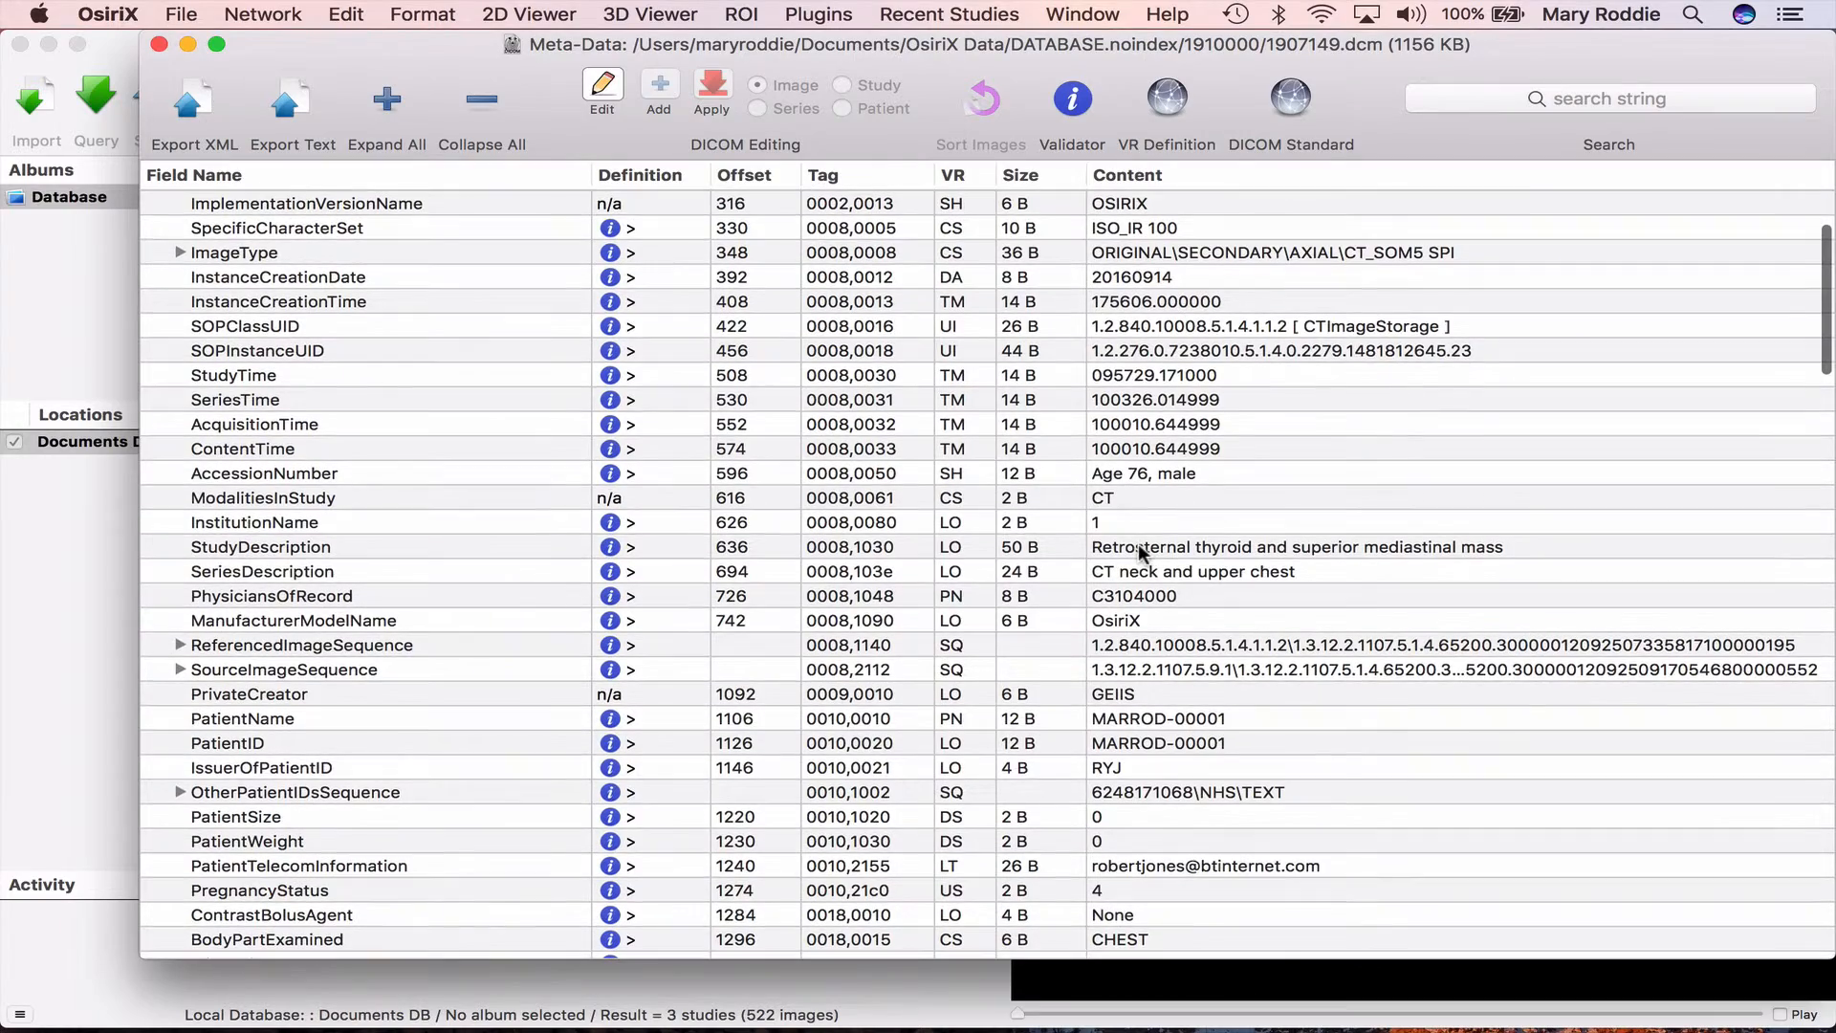
{"action": "scroll", "coordinate": [1138, 544], "scroll_direction": "down", "scroll_amount": 5}
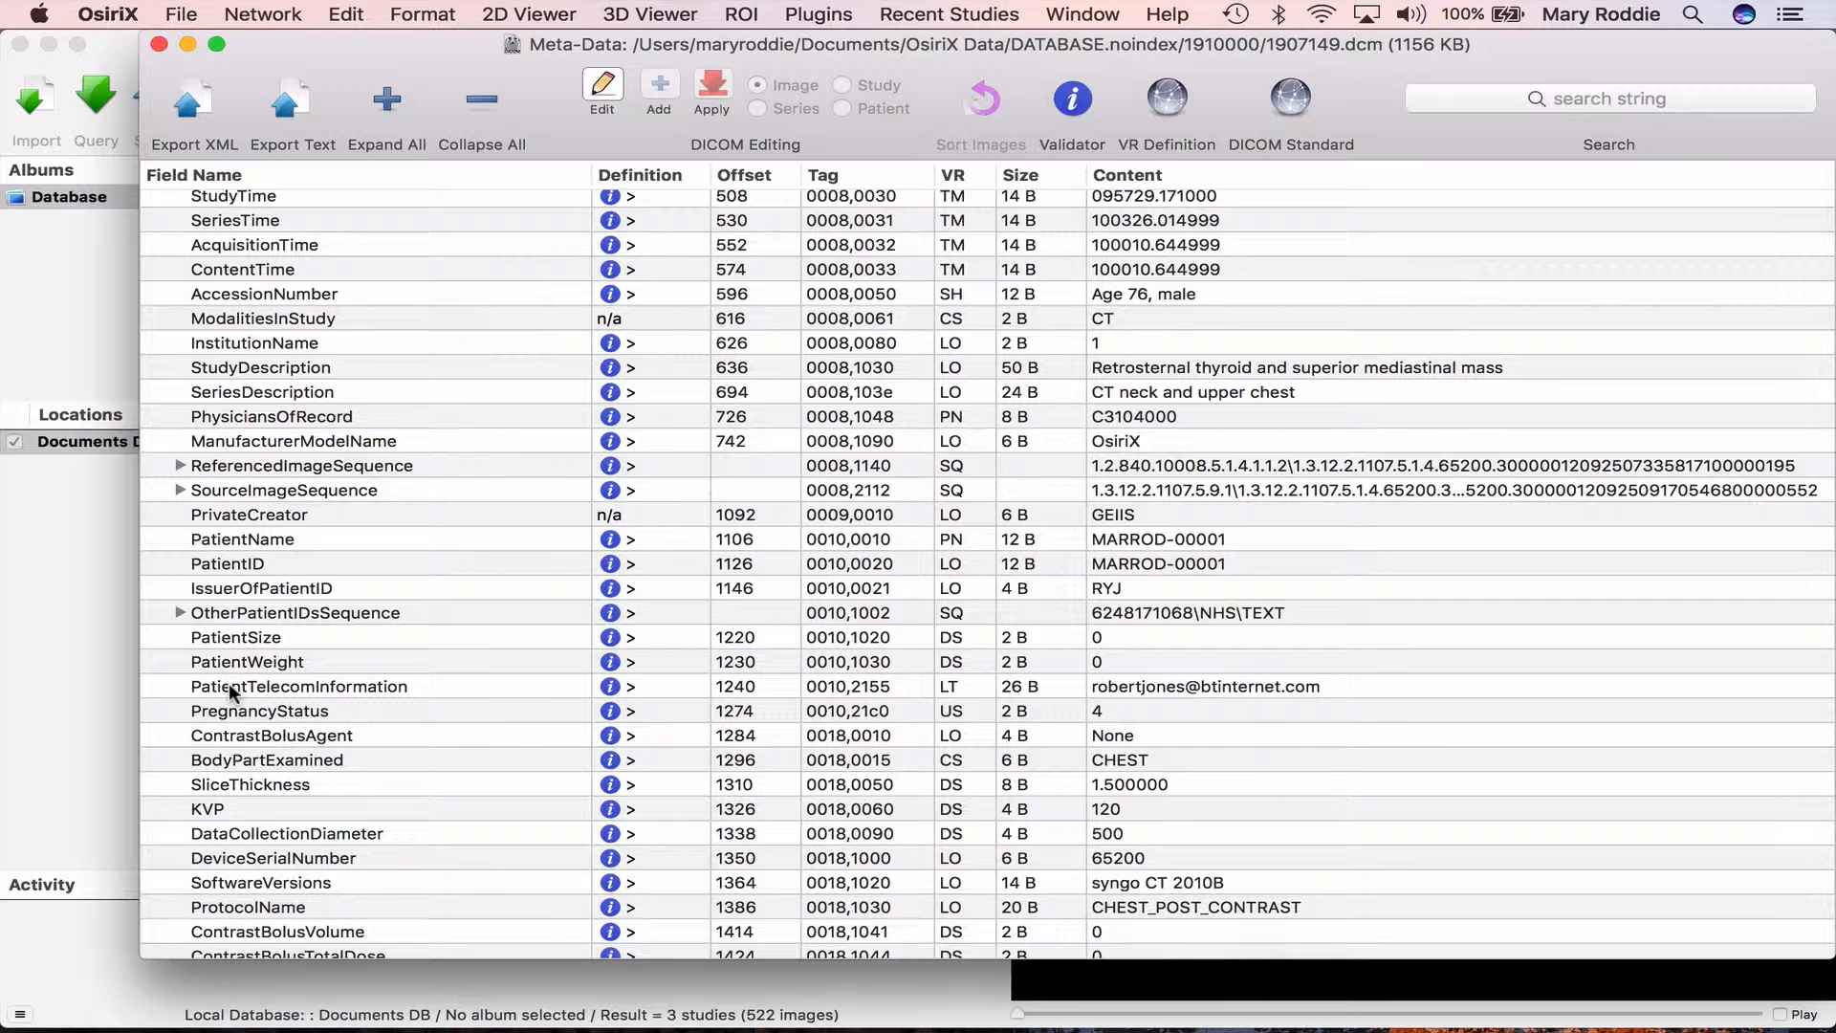
{"action": "left_click", "coordinate": [157, 44]}
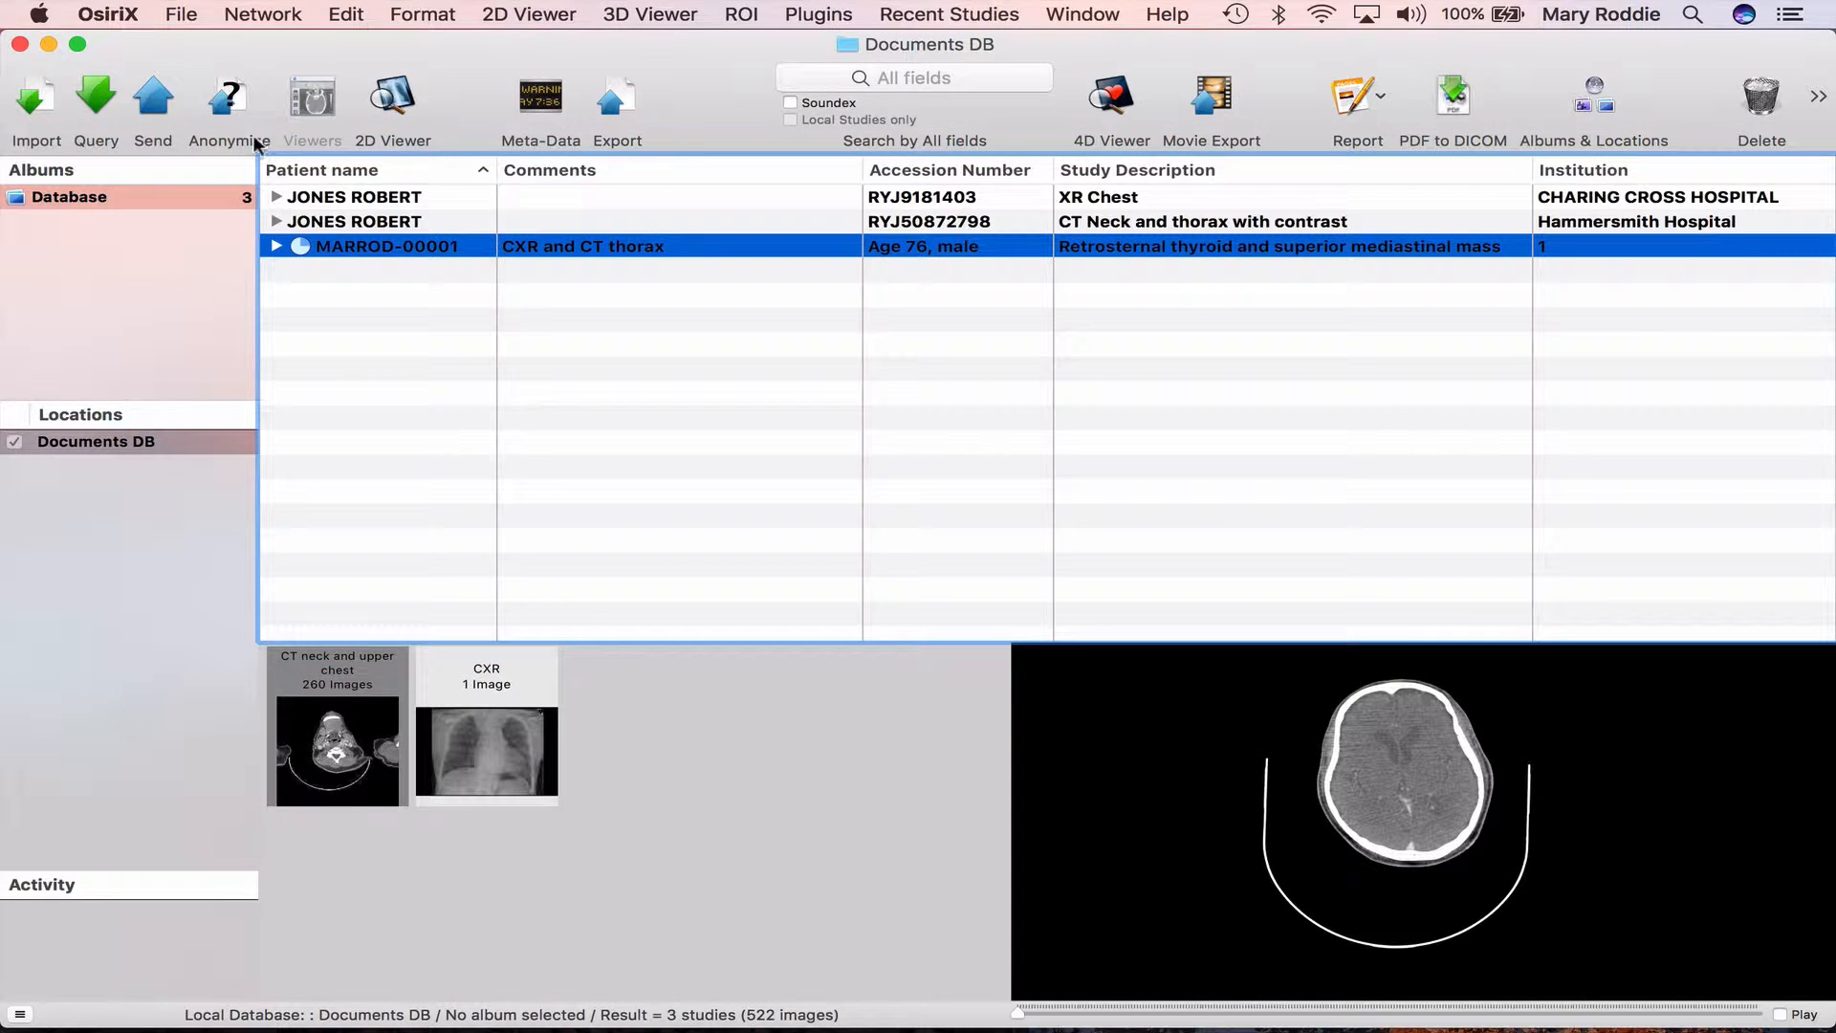
- Add the PatientTelecomInformation tag (0010,2155) to the anonymization fields with its value left blank for reset
{"action": "left_click", "coordinate": [227, 91]}
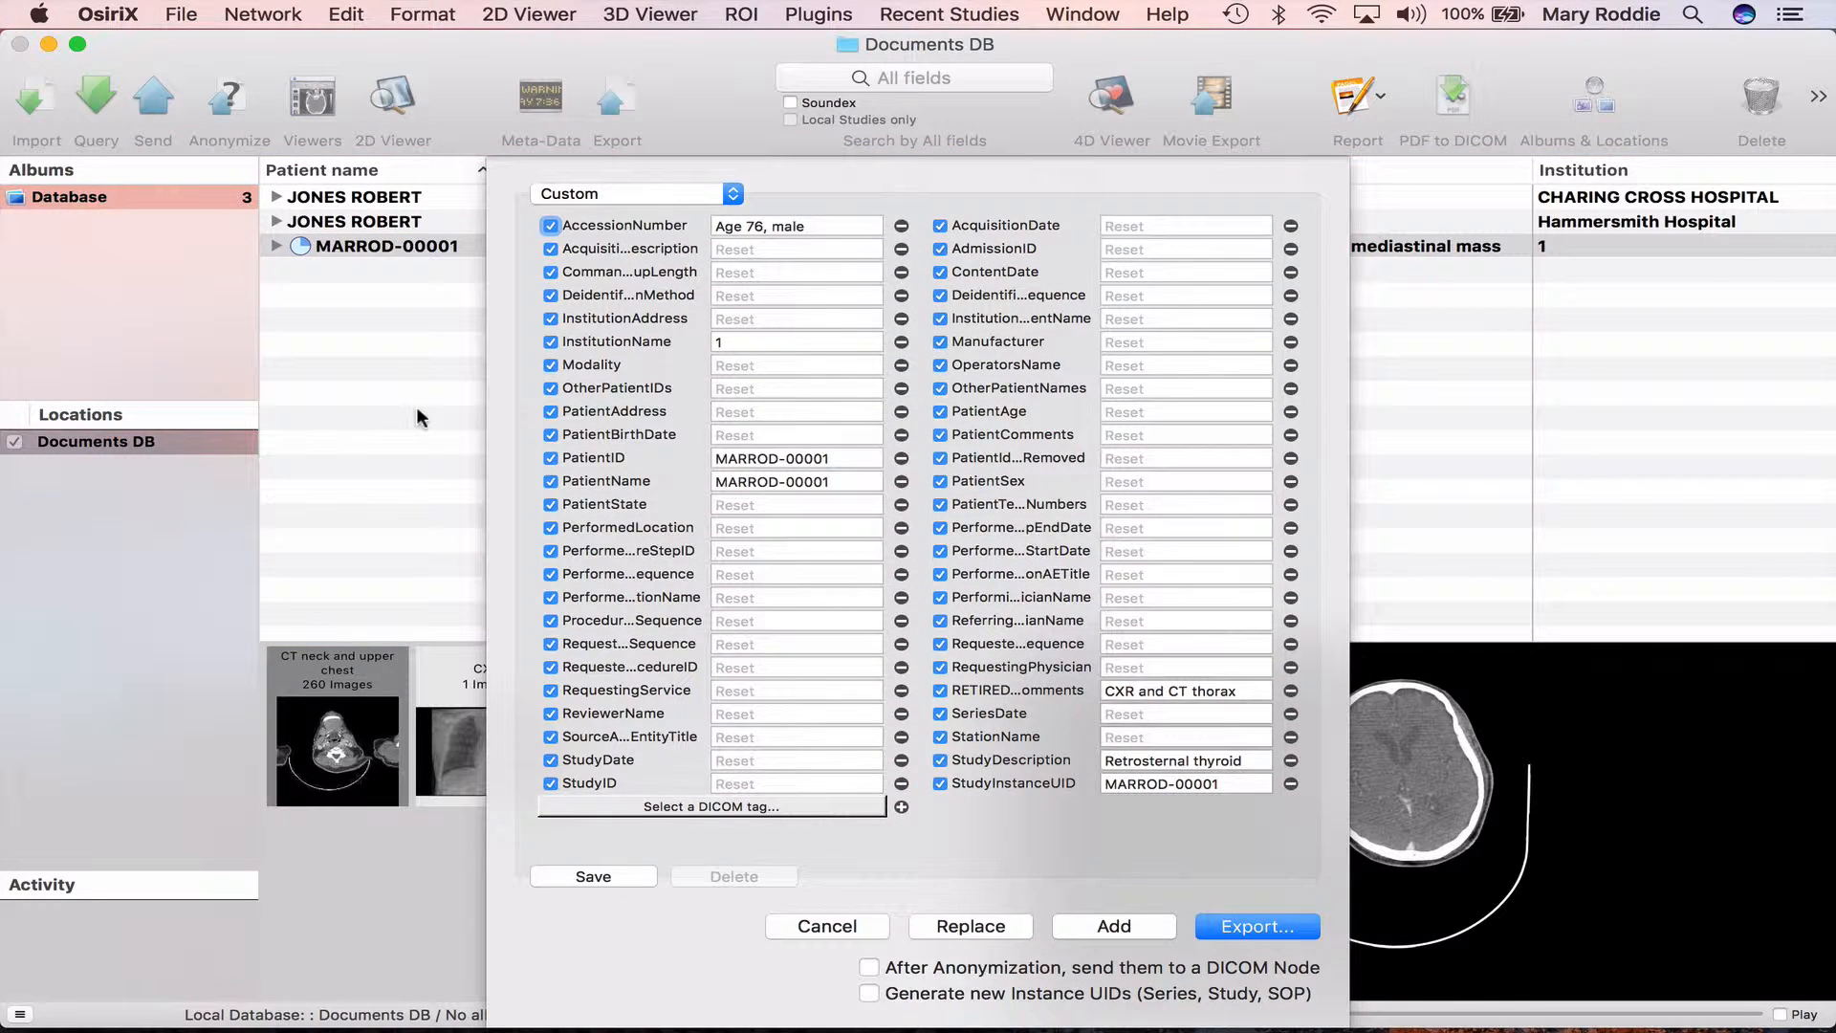
{"action": "left_click_drag", "start_coordinate": [486, 448], "coordinate": [248, 436]}
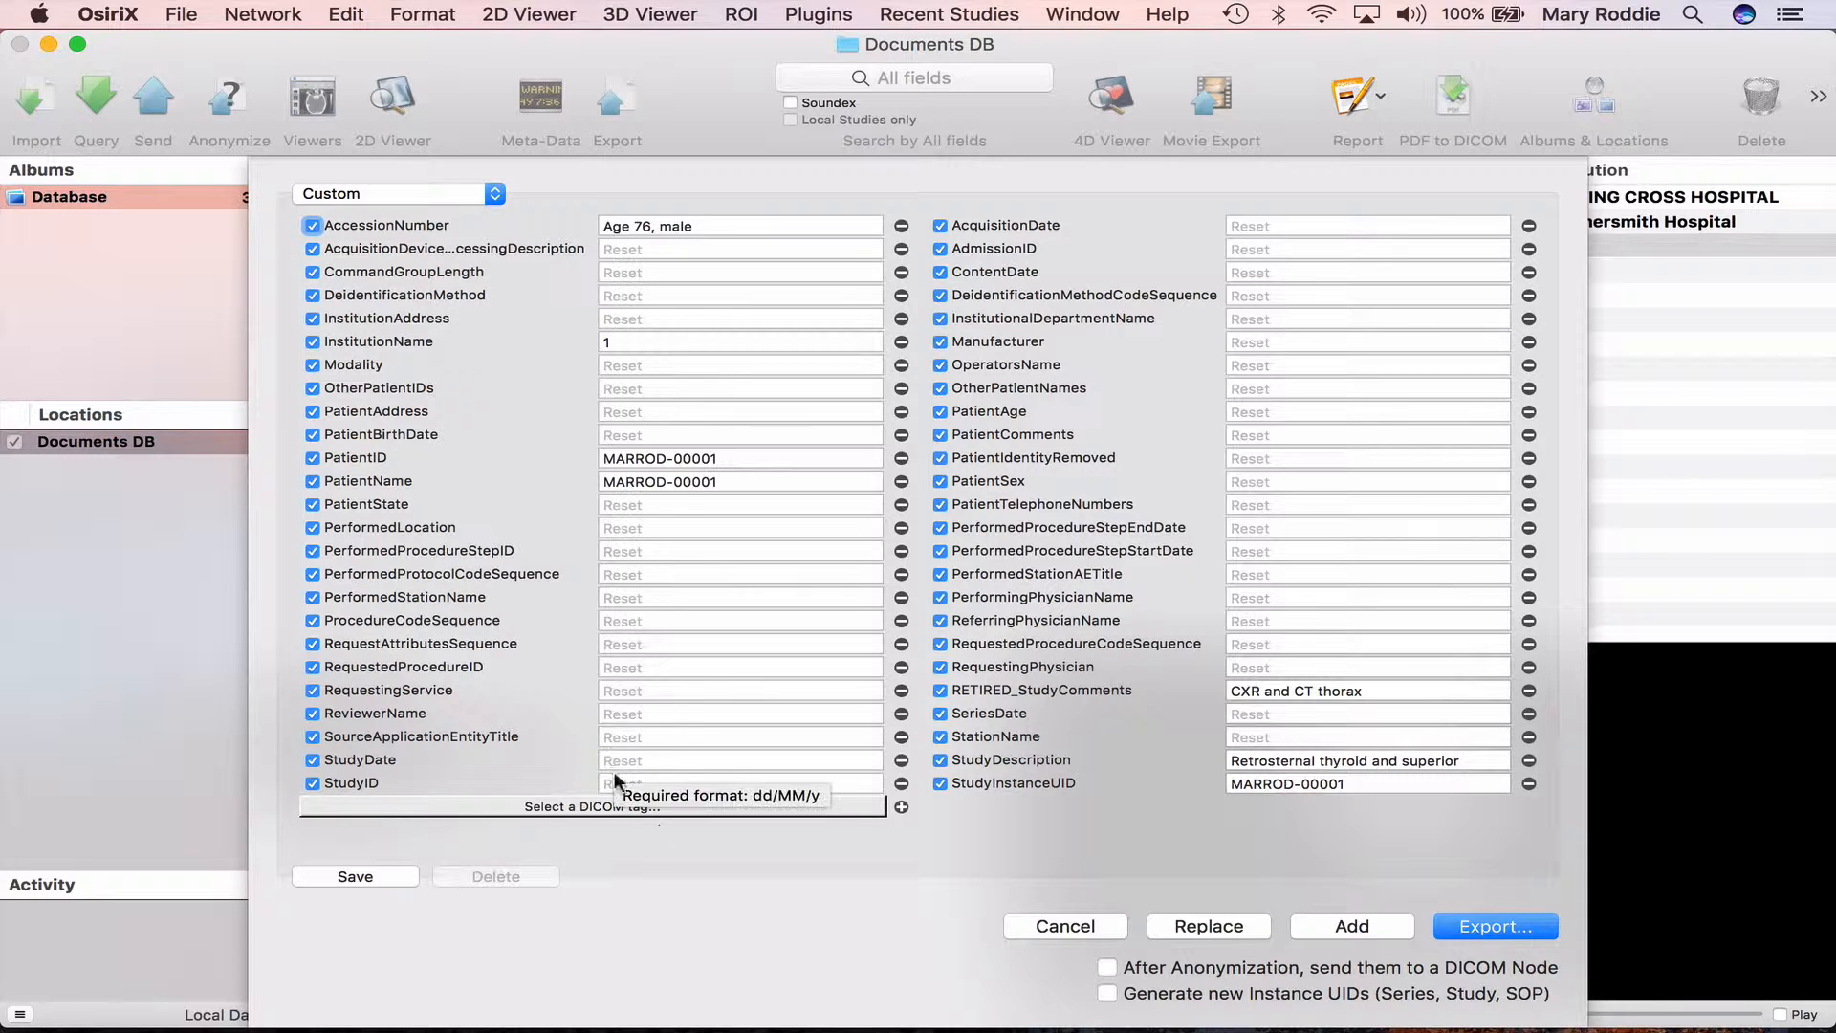
{"action": "left_click", "coordinate": [702, 809]}
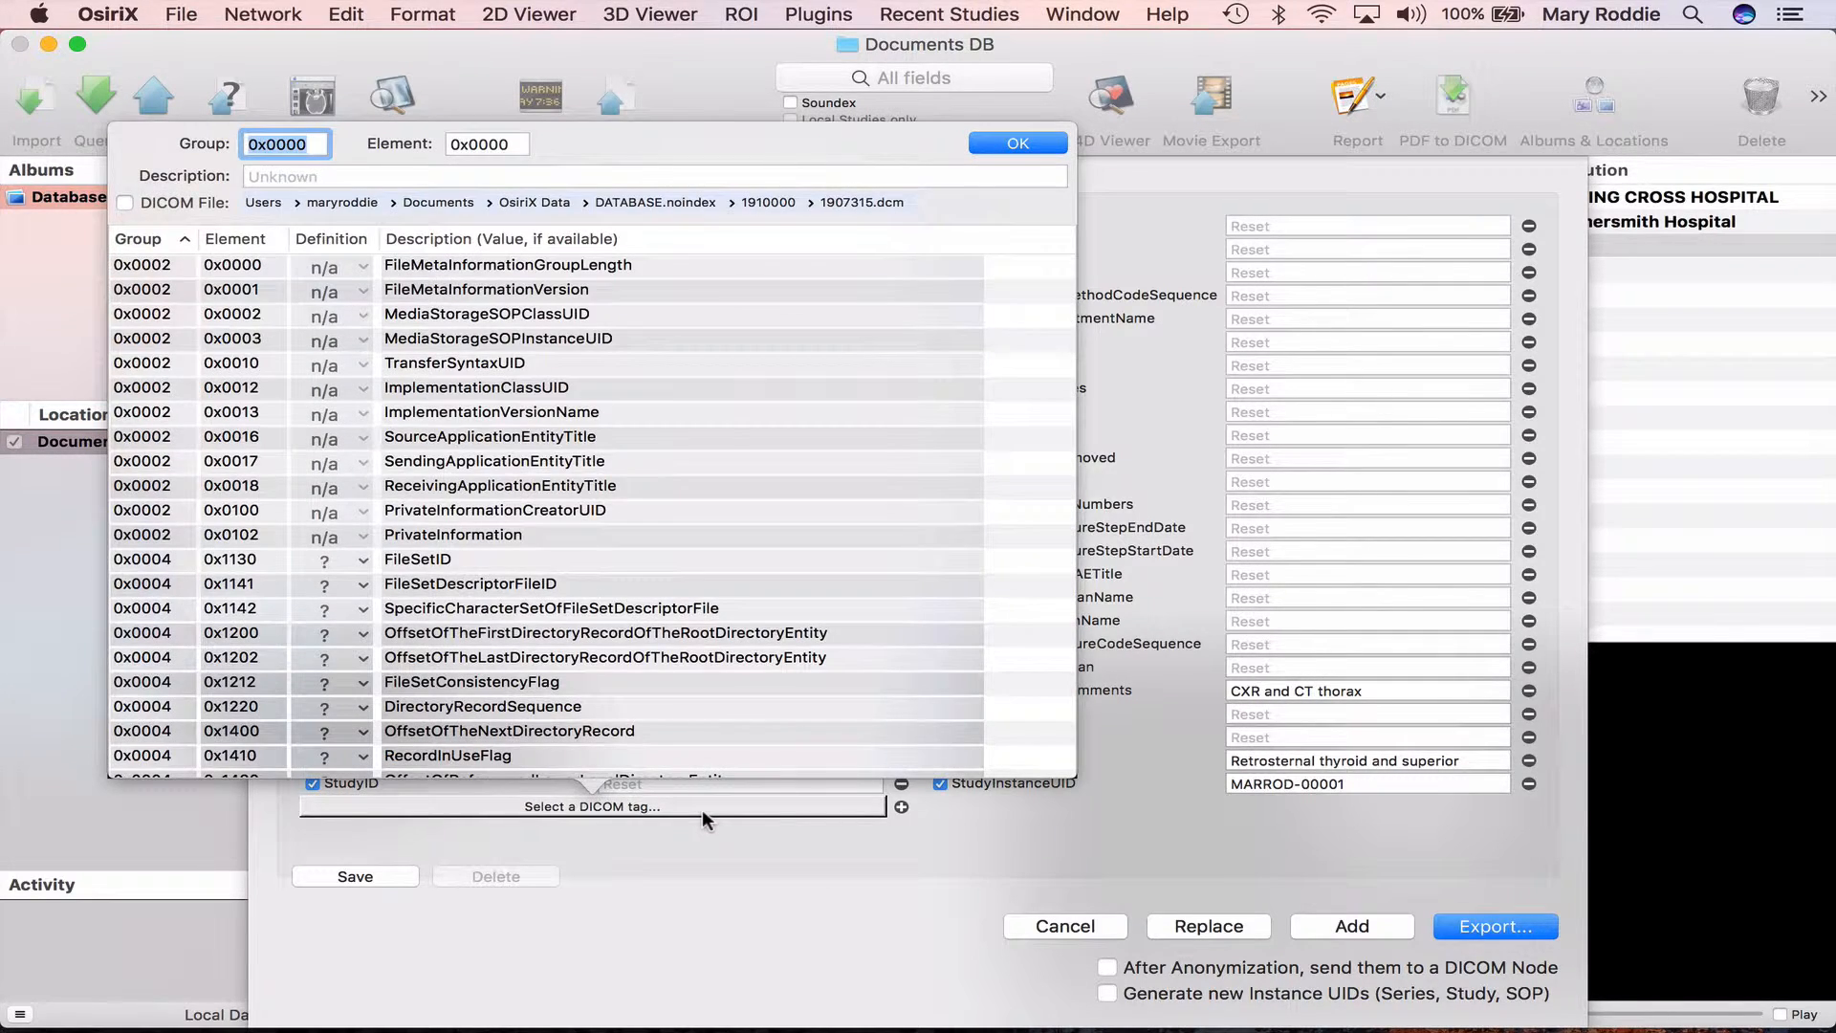
{"action": "left_click", "coordinate": [321, 178]}
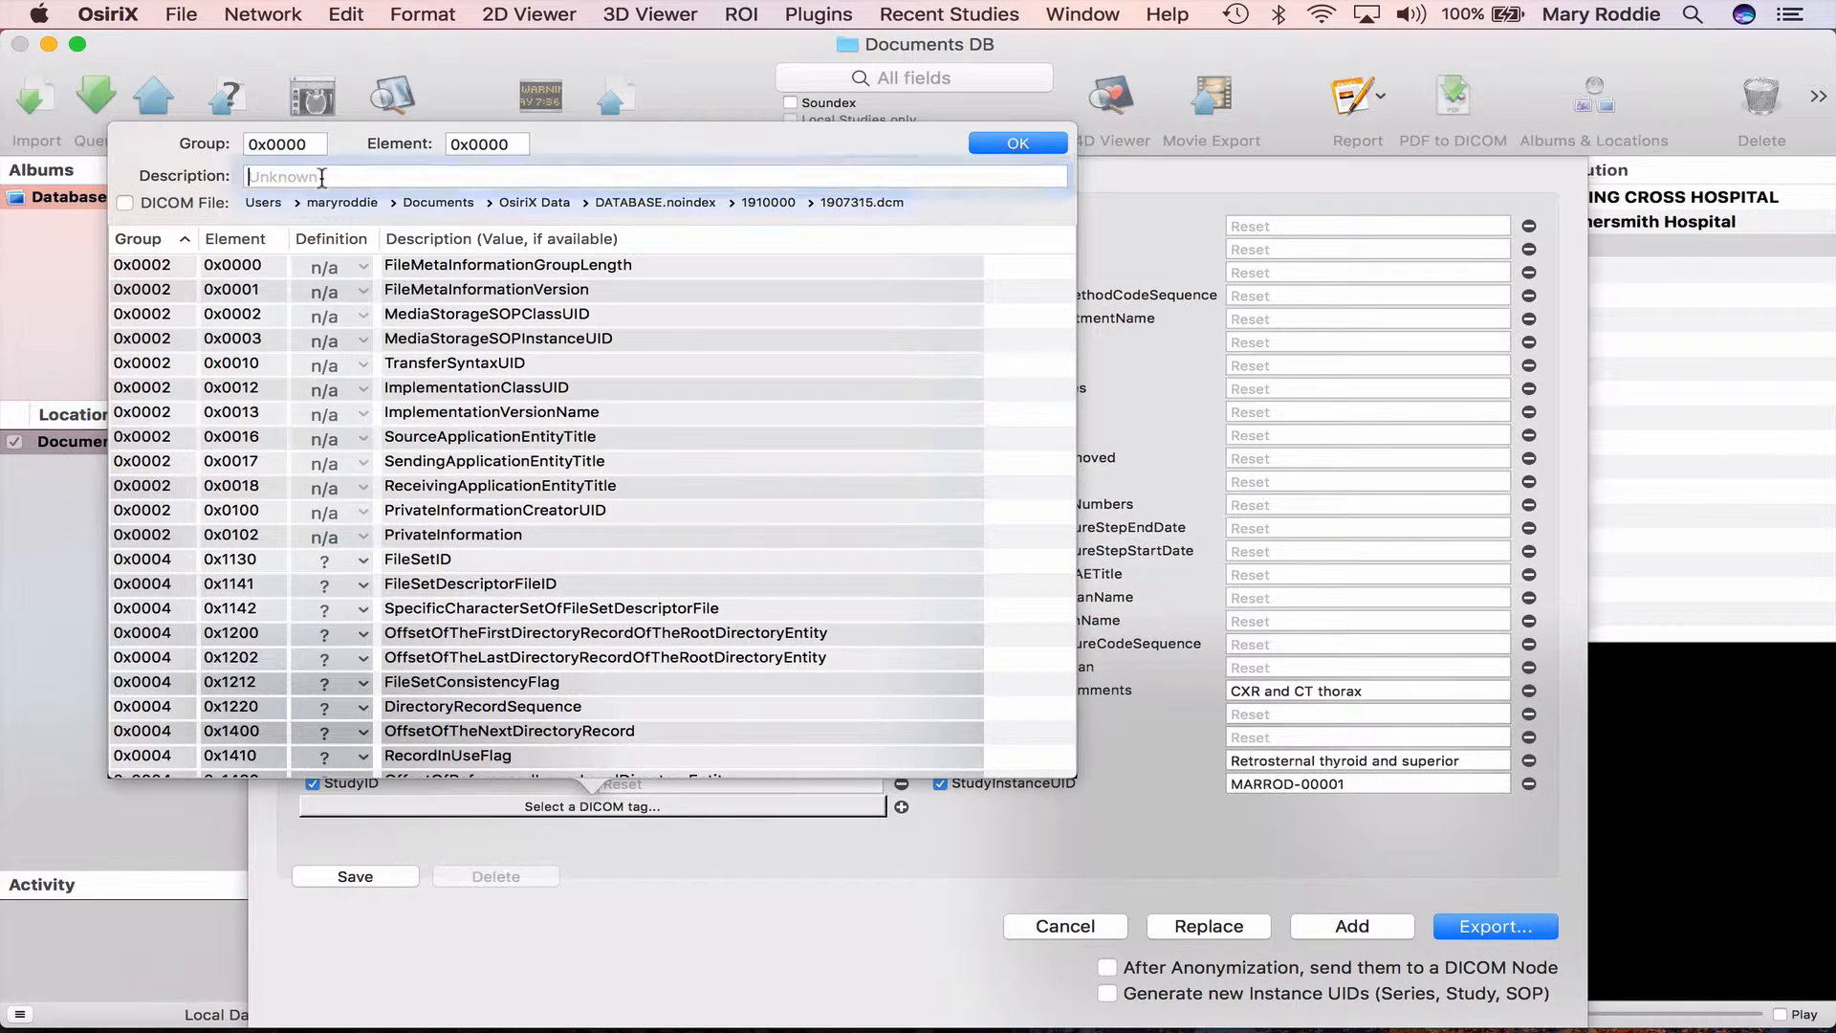
{"action": "type", "text": "pa"}
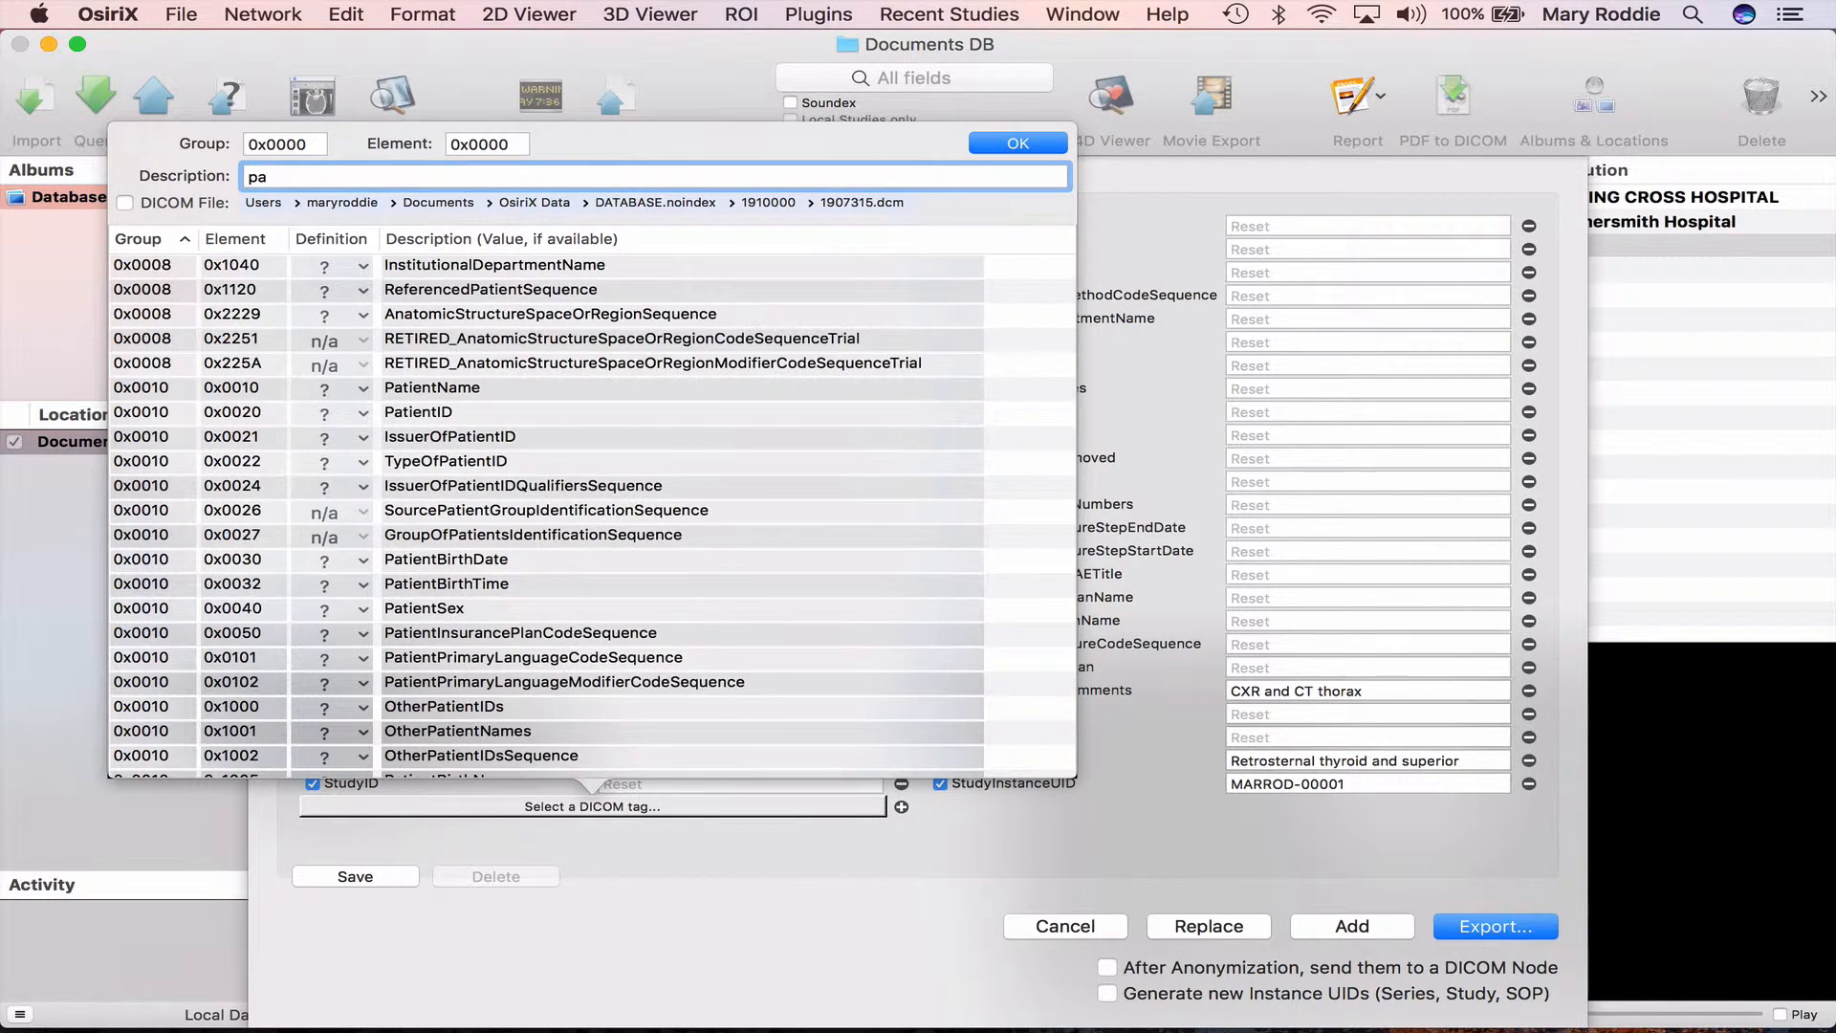
{"action": "type", "text": "tientt"}
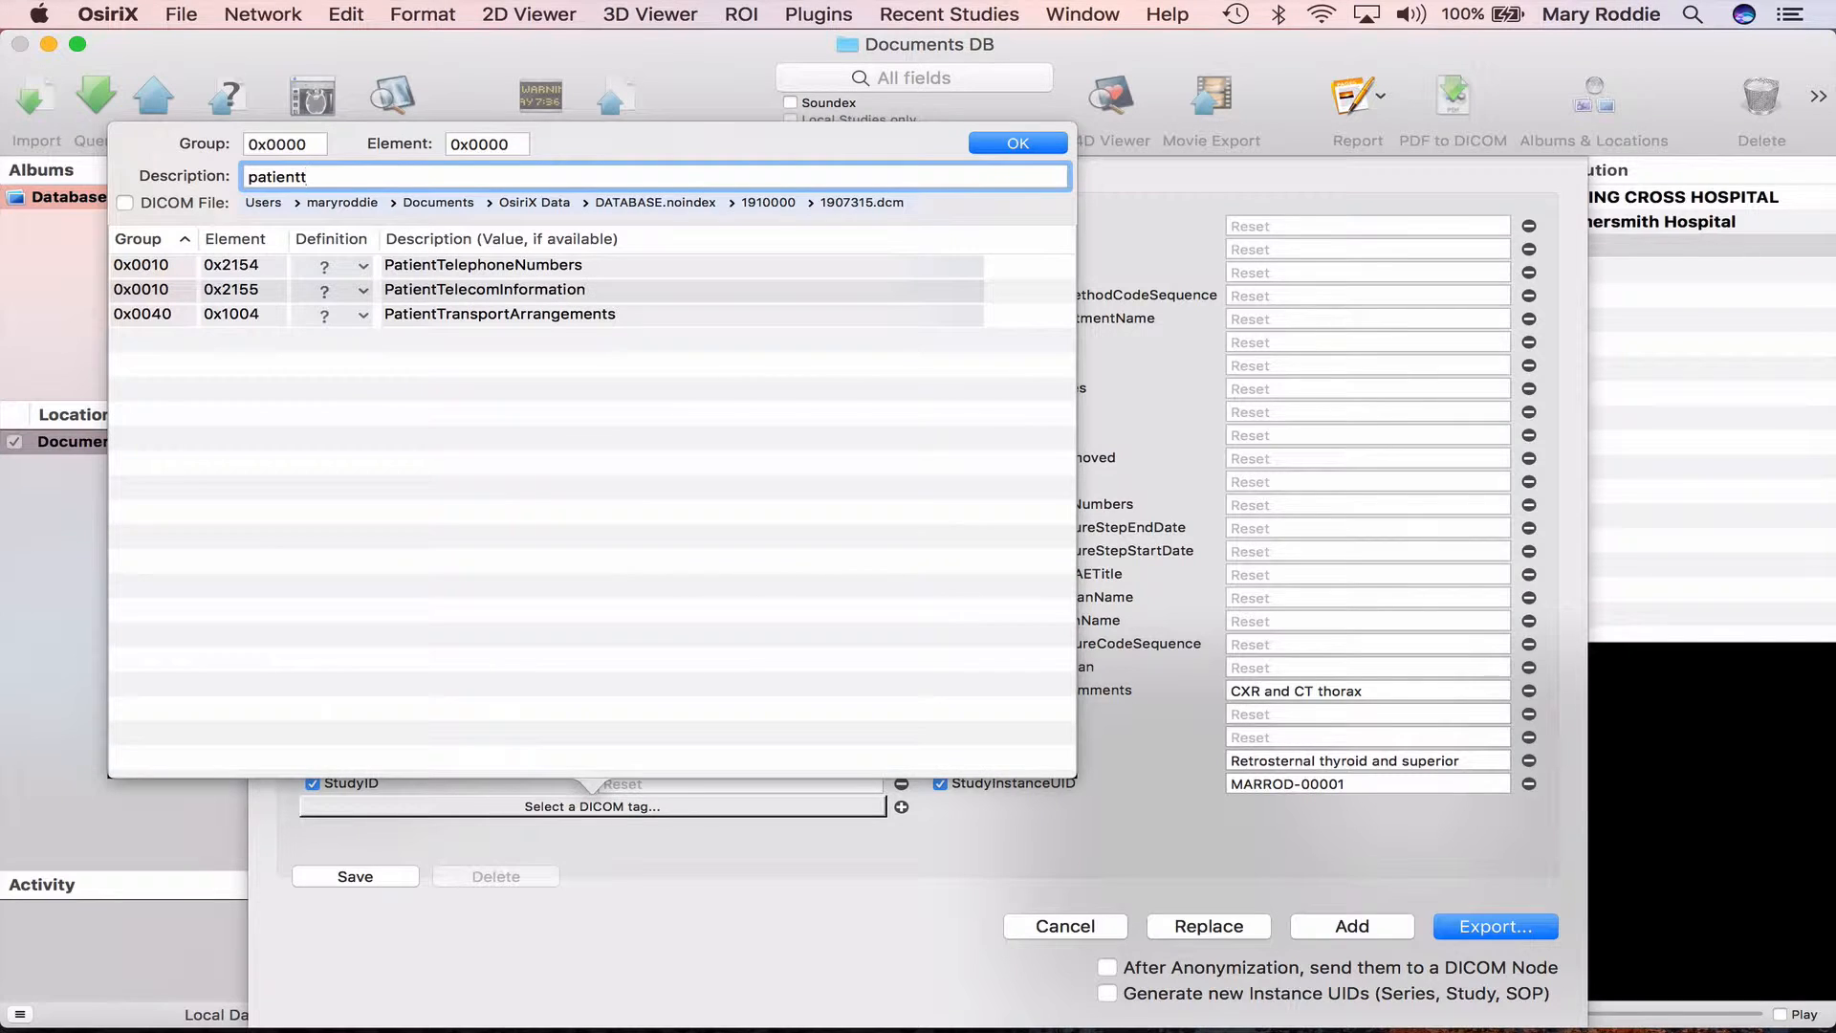
{"action": "type", "text": "e"}
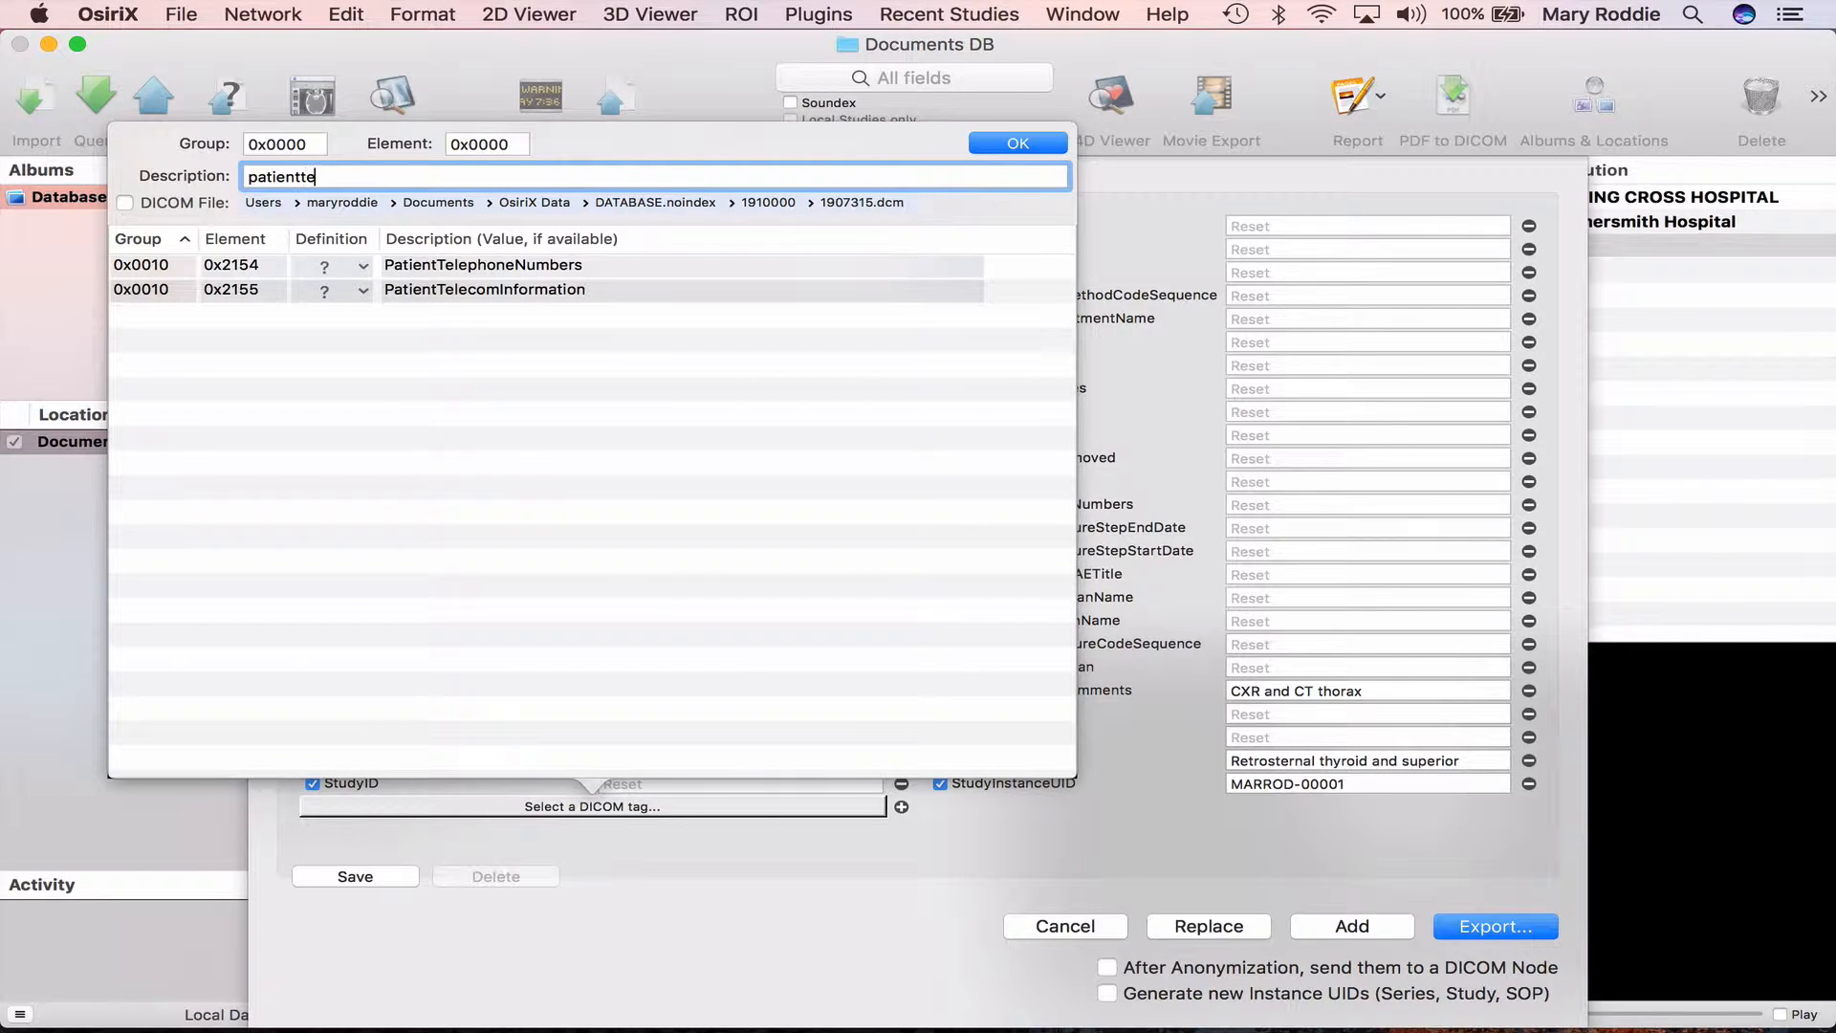
{"action": "left_click", "coordinate": [429, 289]}
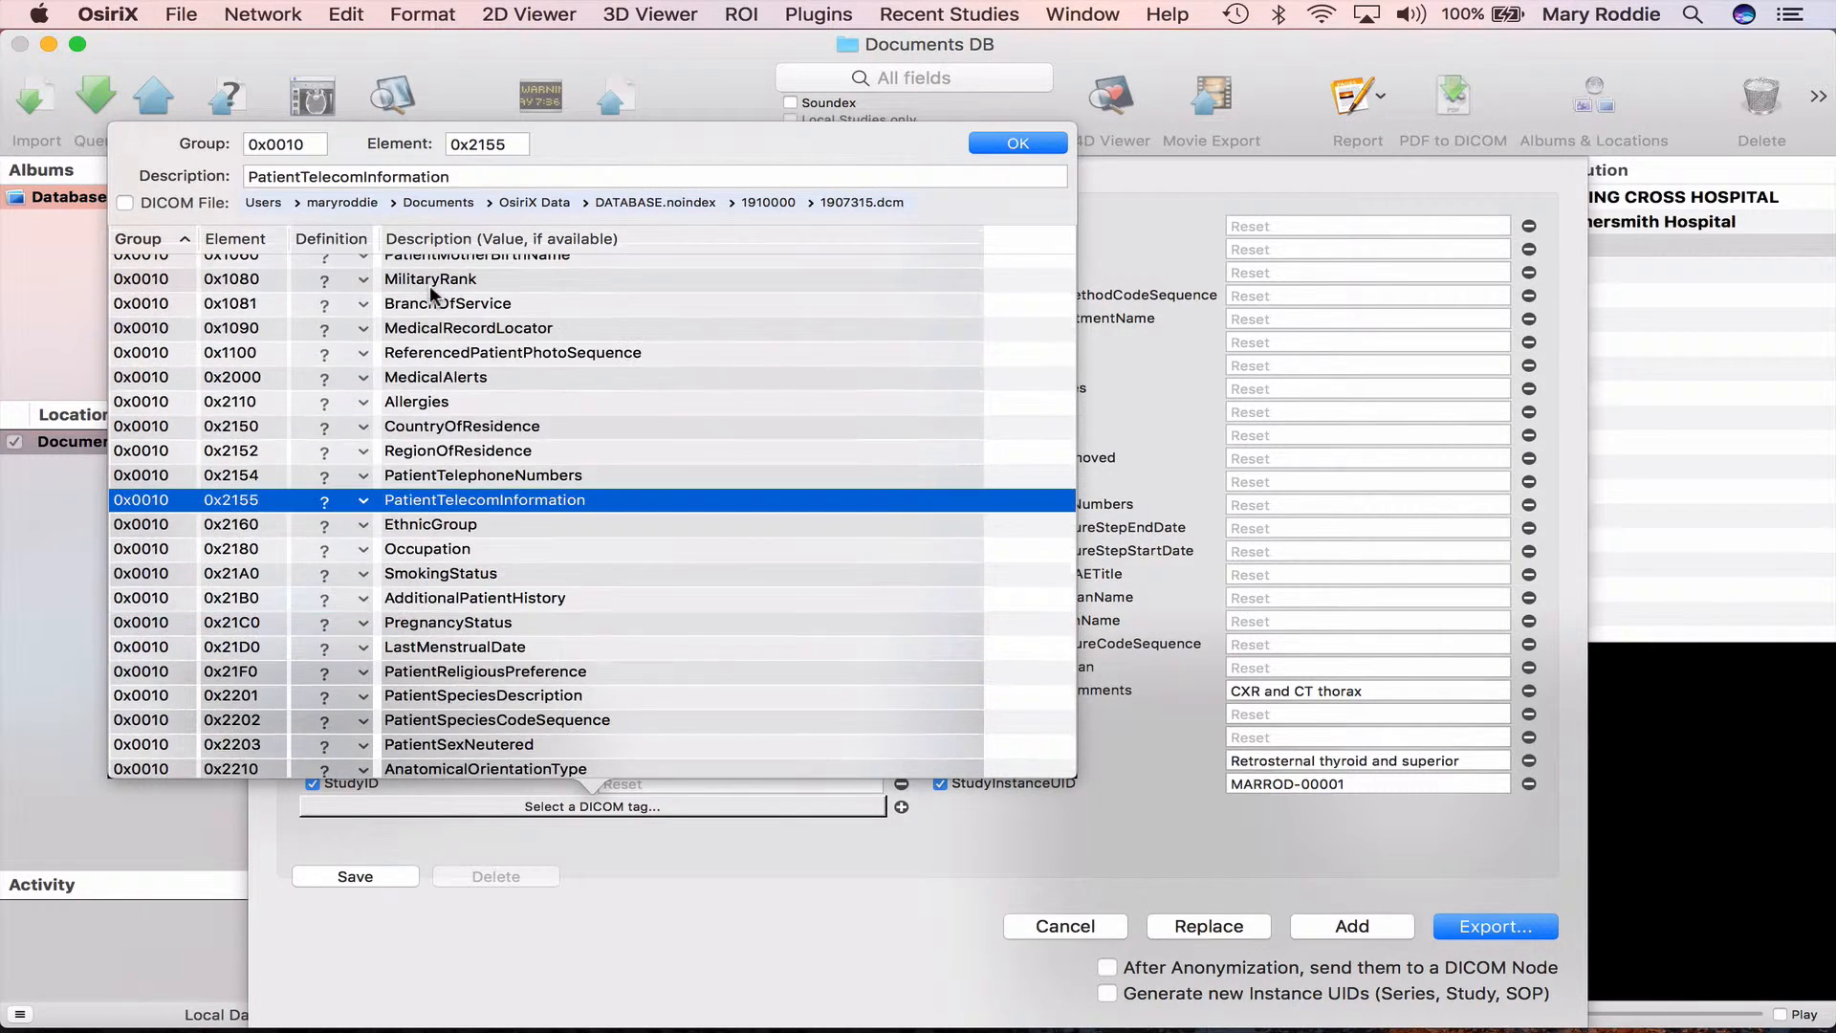
{"action": "left_click", "coordinate": [1016, 143]}
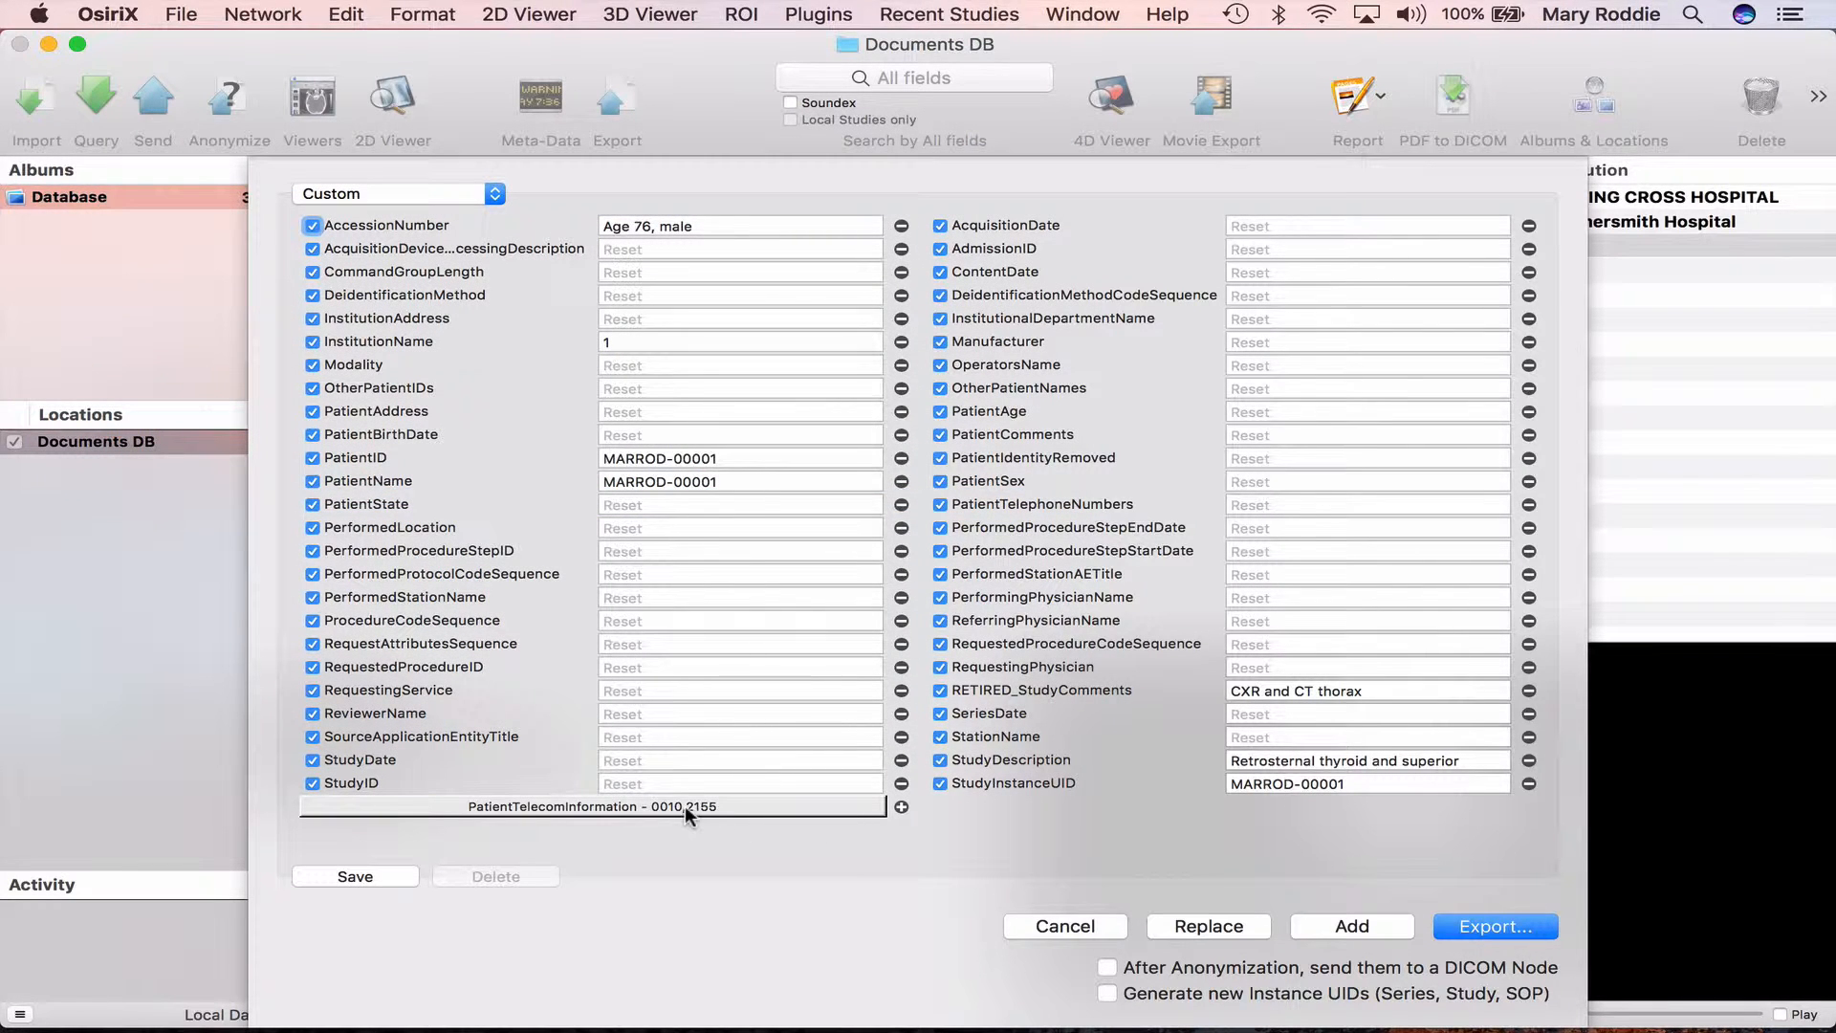
{"action": "left_click", "coordinate": [899, 808]}
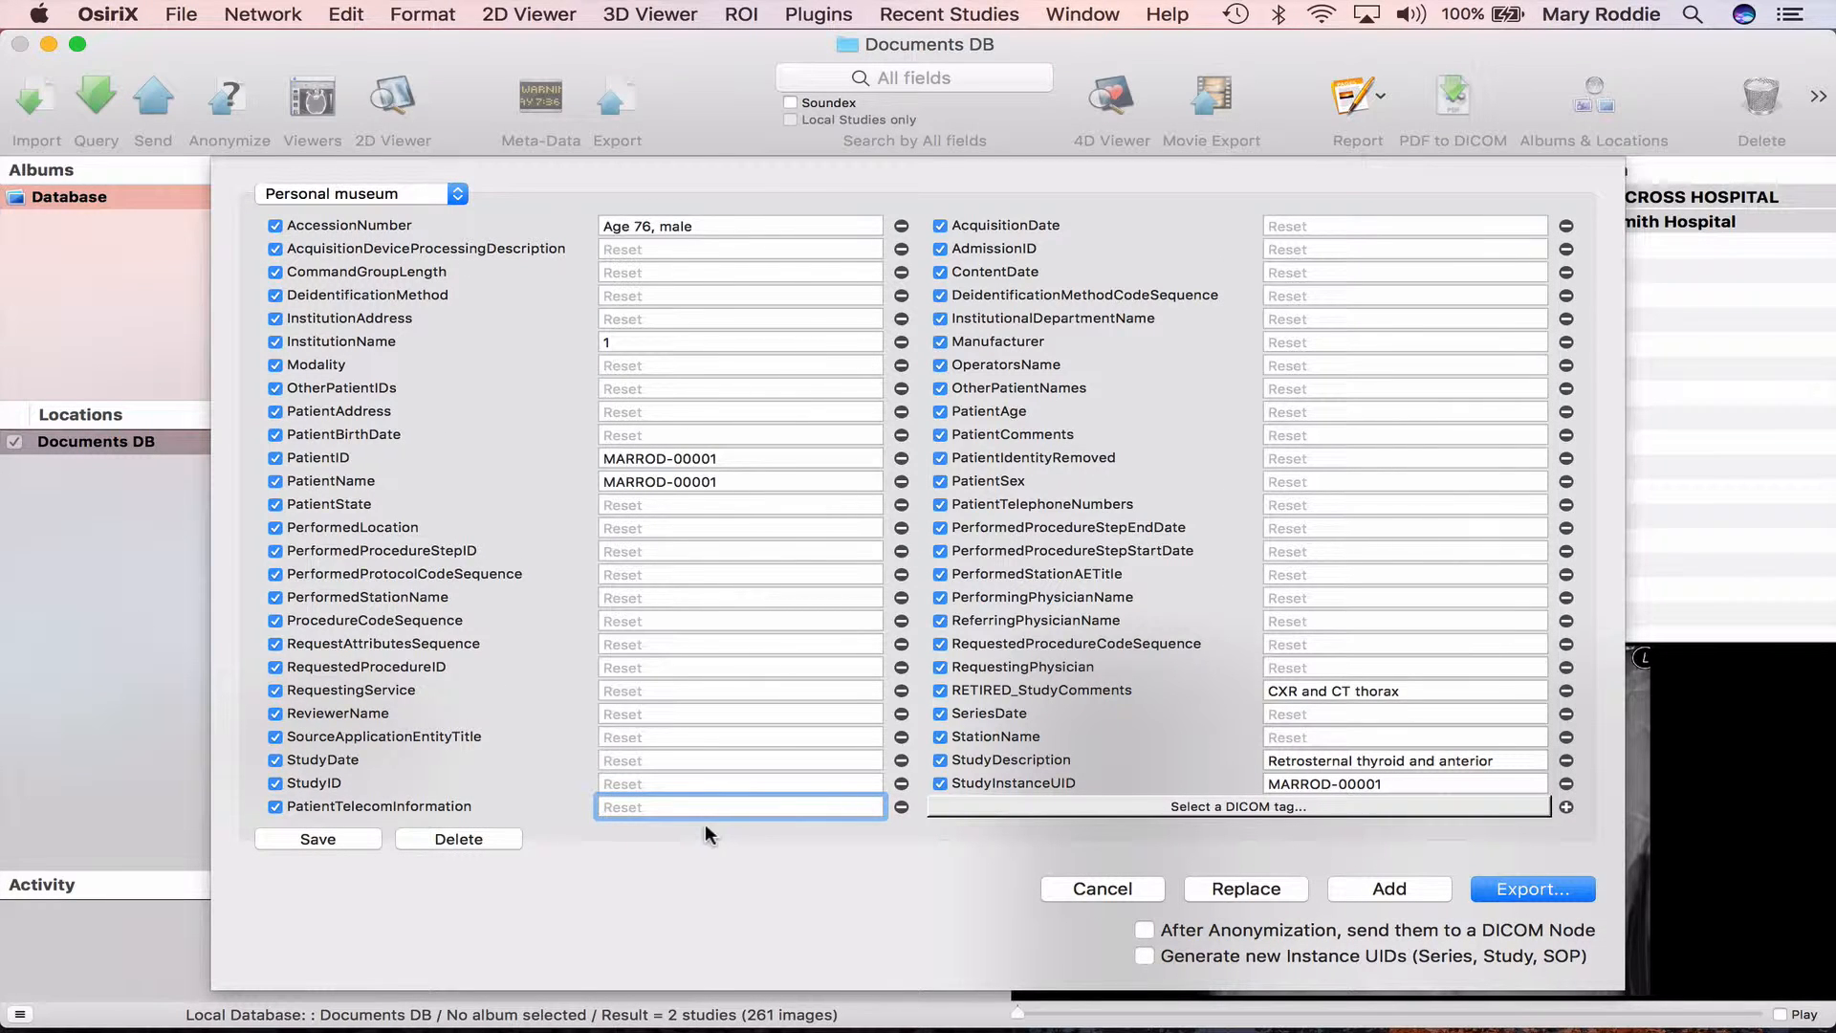
- Save the extended anonymization field set as a template named "Personal museum"
{"action": "left_click", "coordinate": [318, 839]}
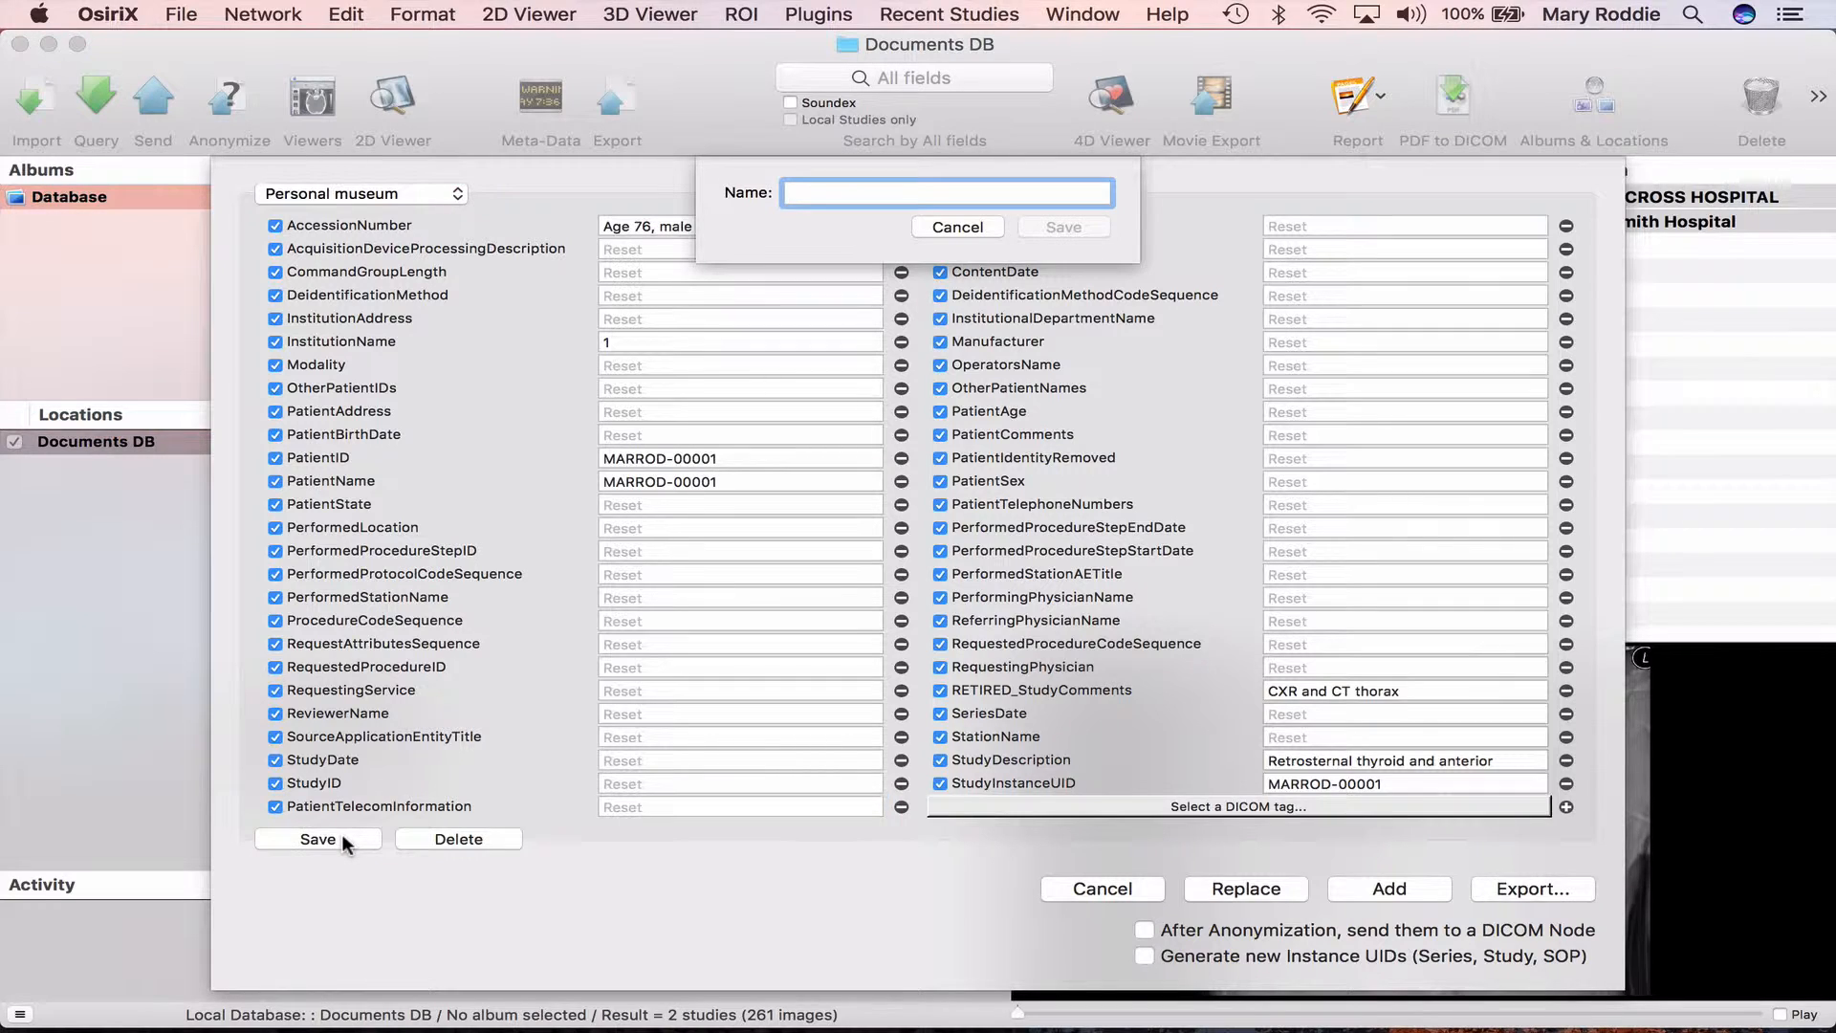
{"action": "type", "text": "Pers"}
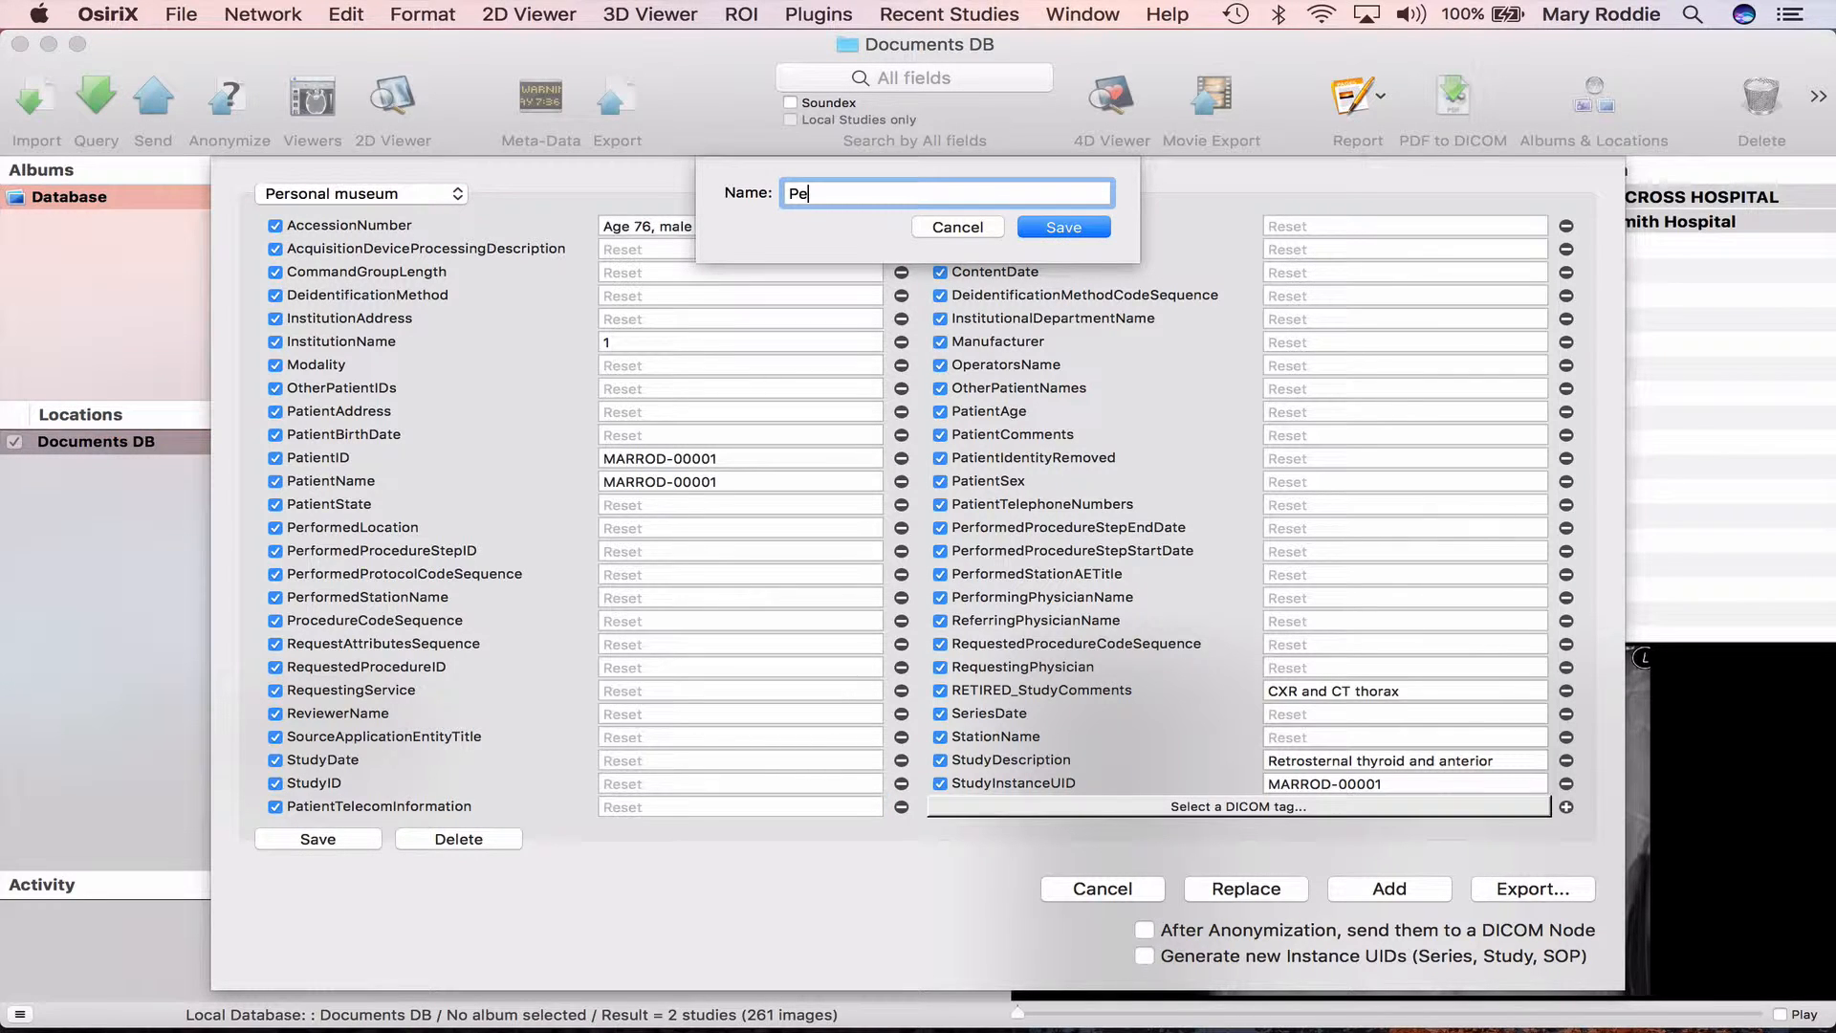
{"action": "type", "text": "onal museum"}
{"action": "left_click", "coordinate": [1058, 226]}
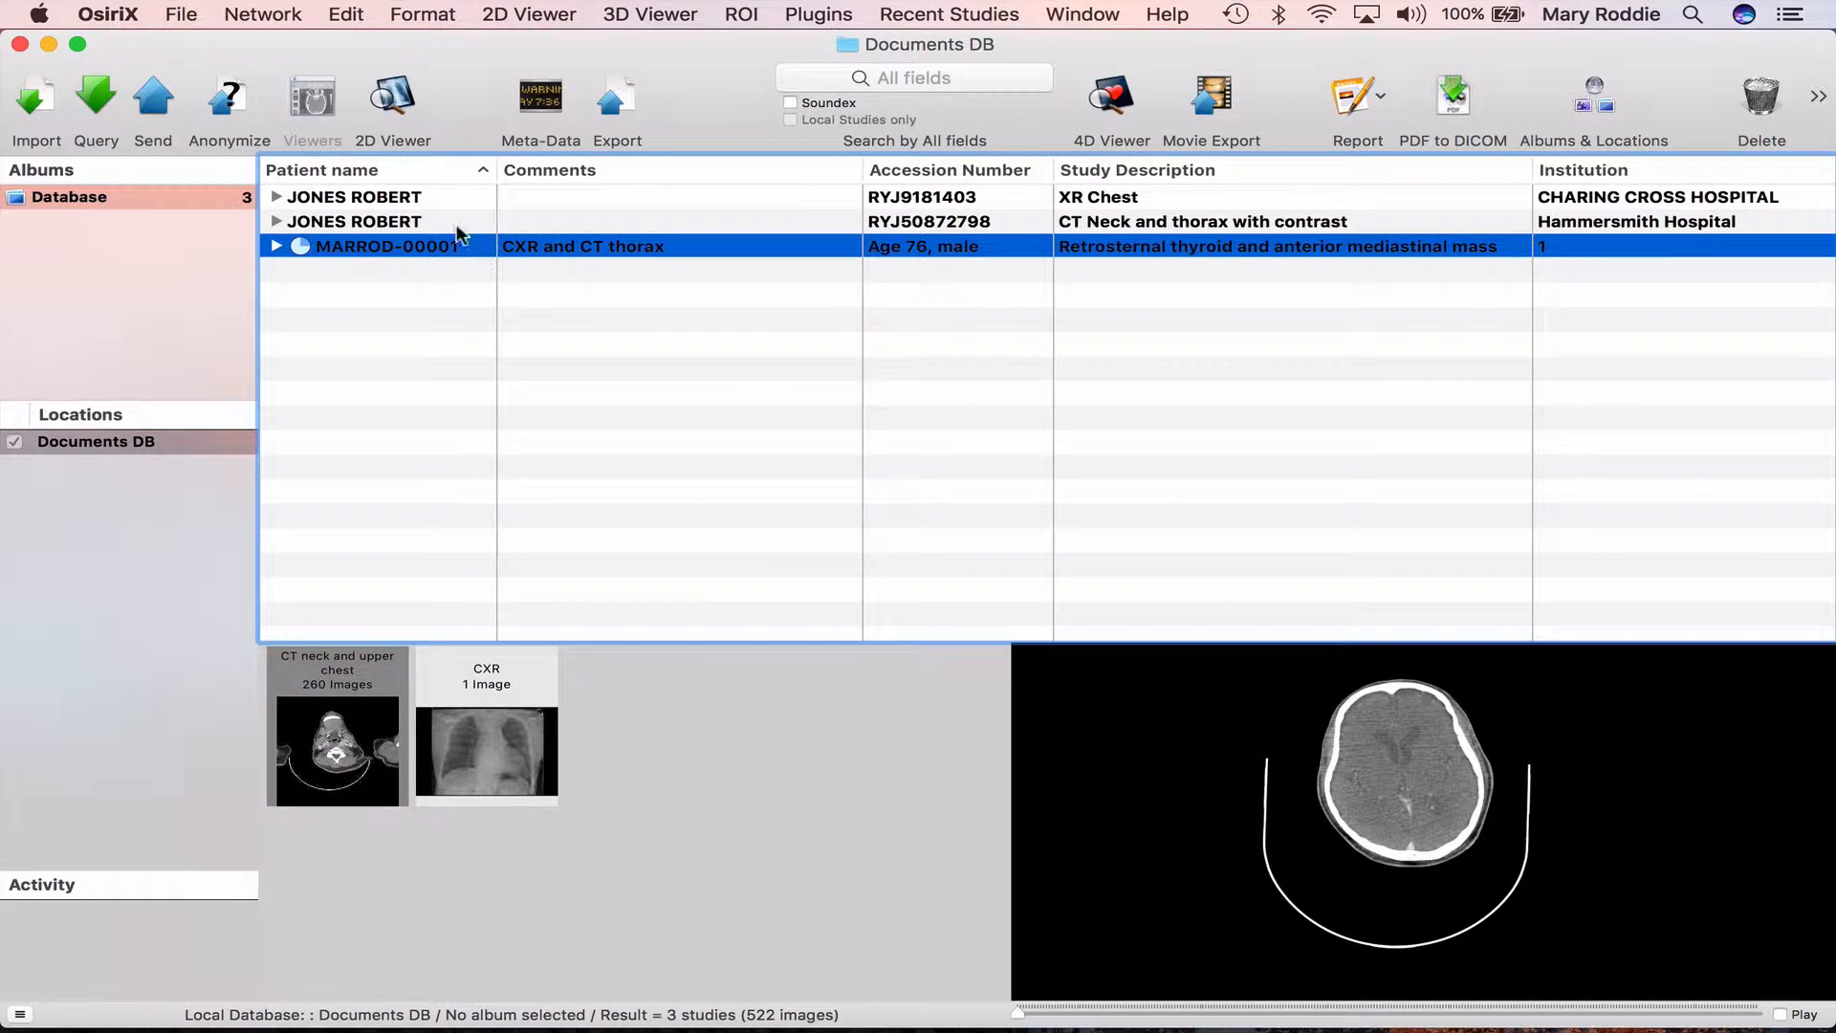
- Delete the two original, non-anonymized XR Chest and CT Neck and thorax studies from the database
{"action": "left_click_drag", "start_coordinate": [428, 189], "coordinate": [421, 221]}
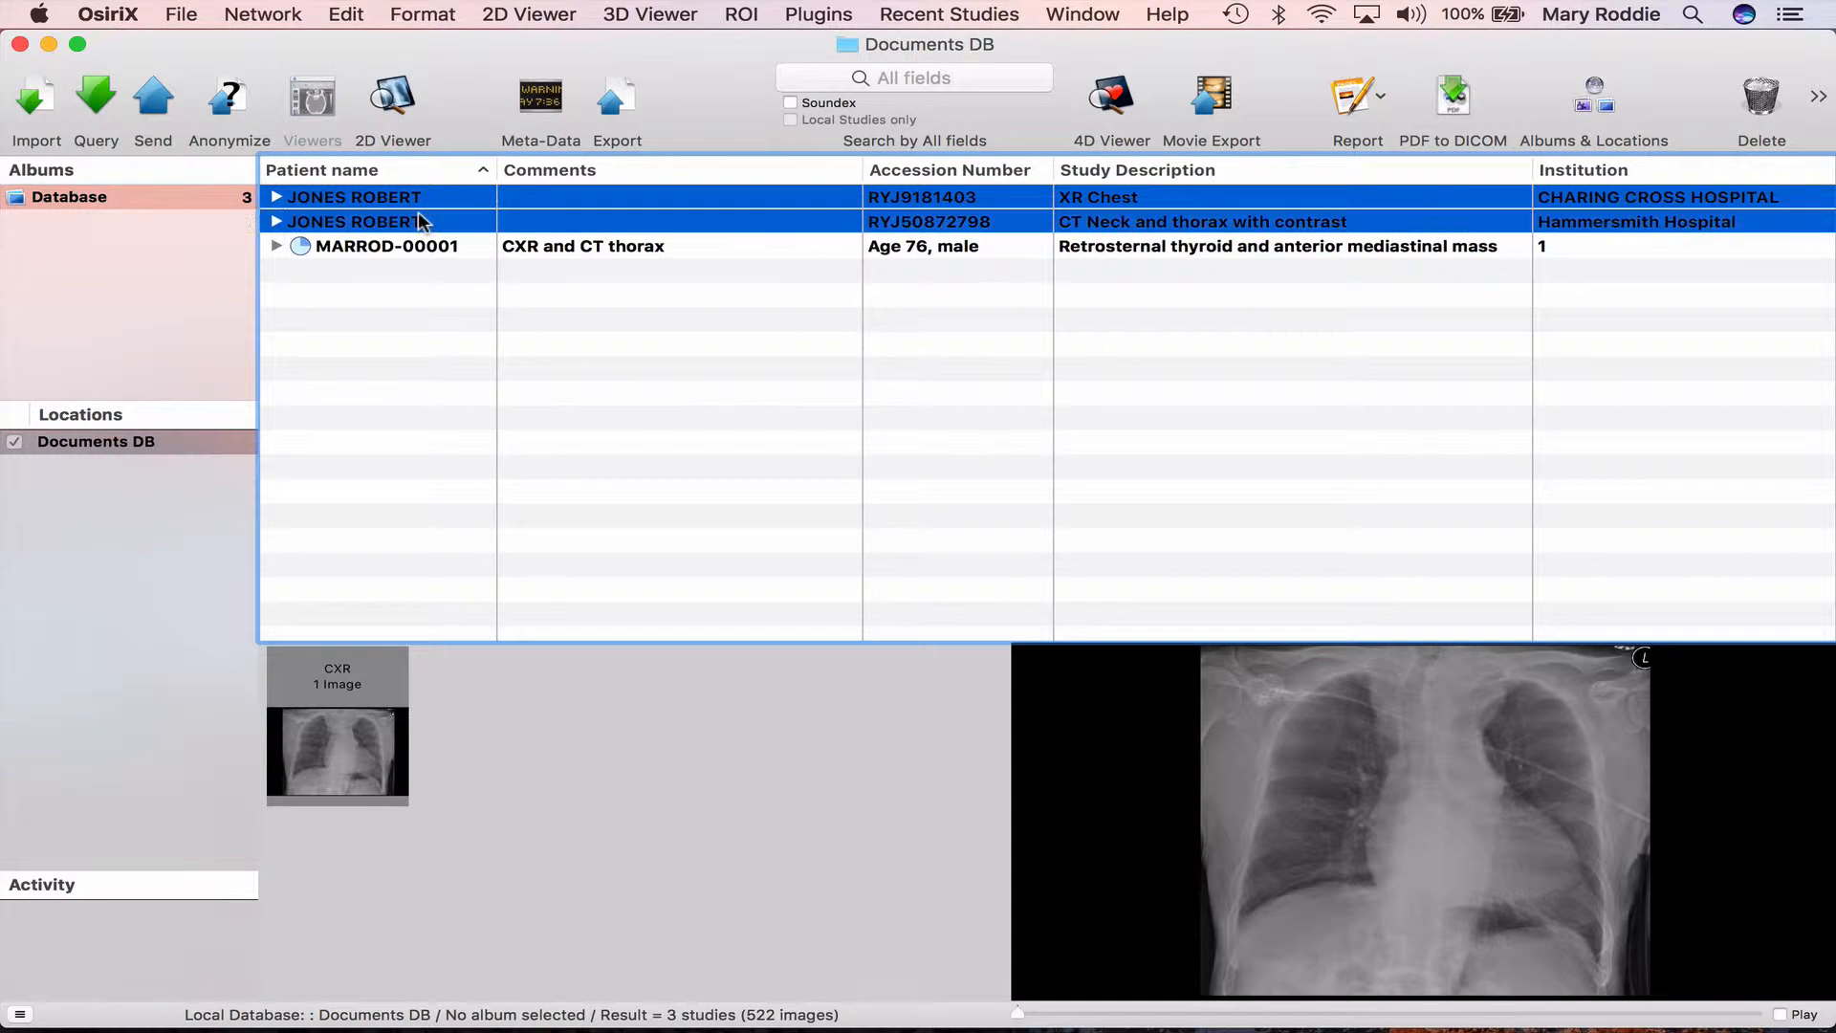
{"action": "right_click", "coordinate": [419, 218]}
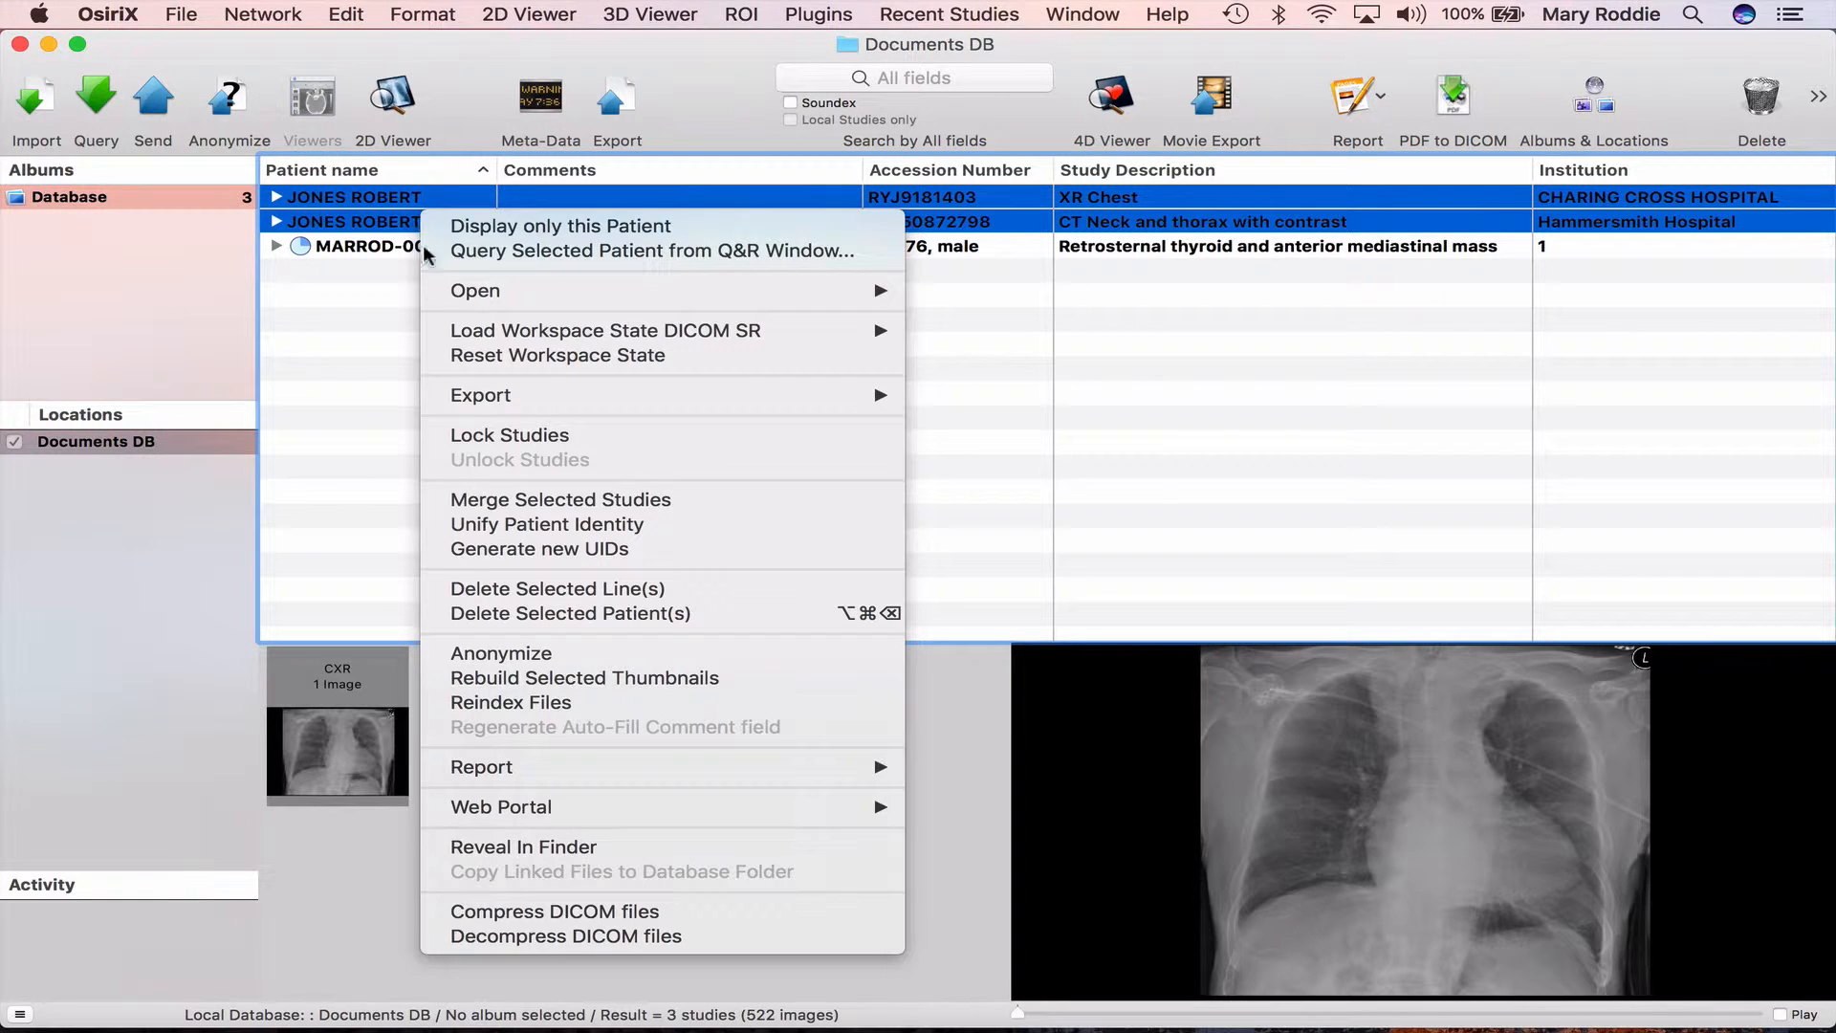
{"action": "left_click", "coordinate": [478, 587]}
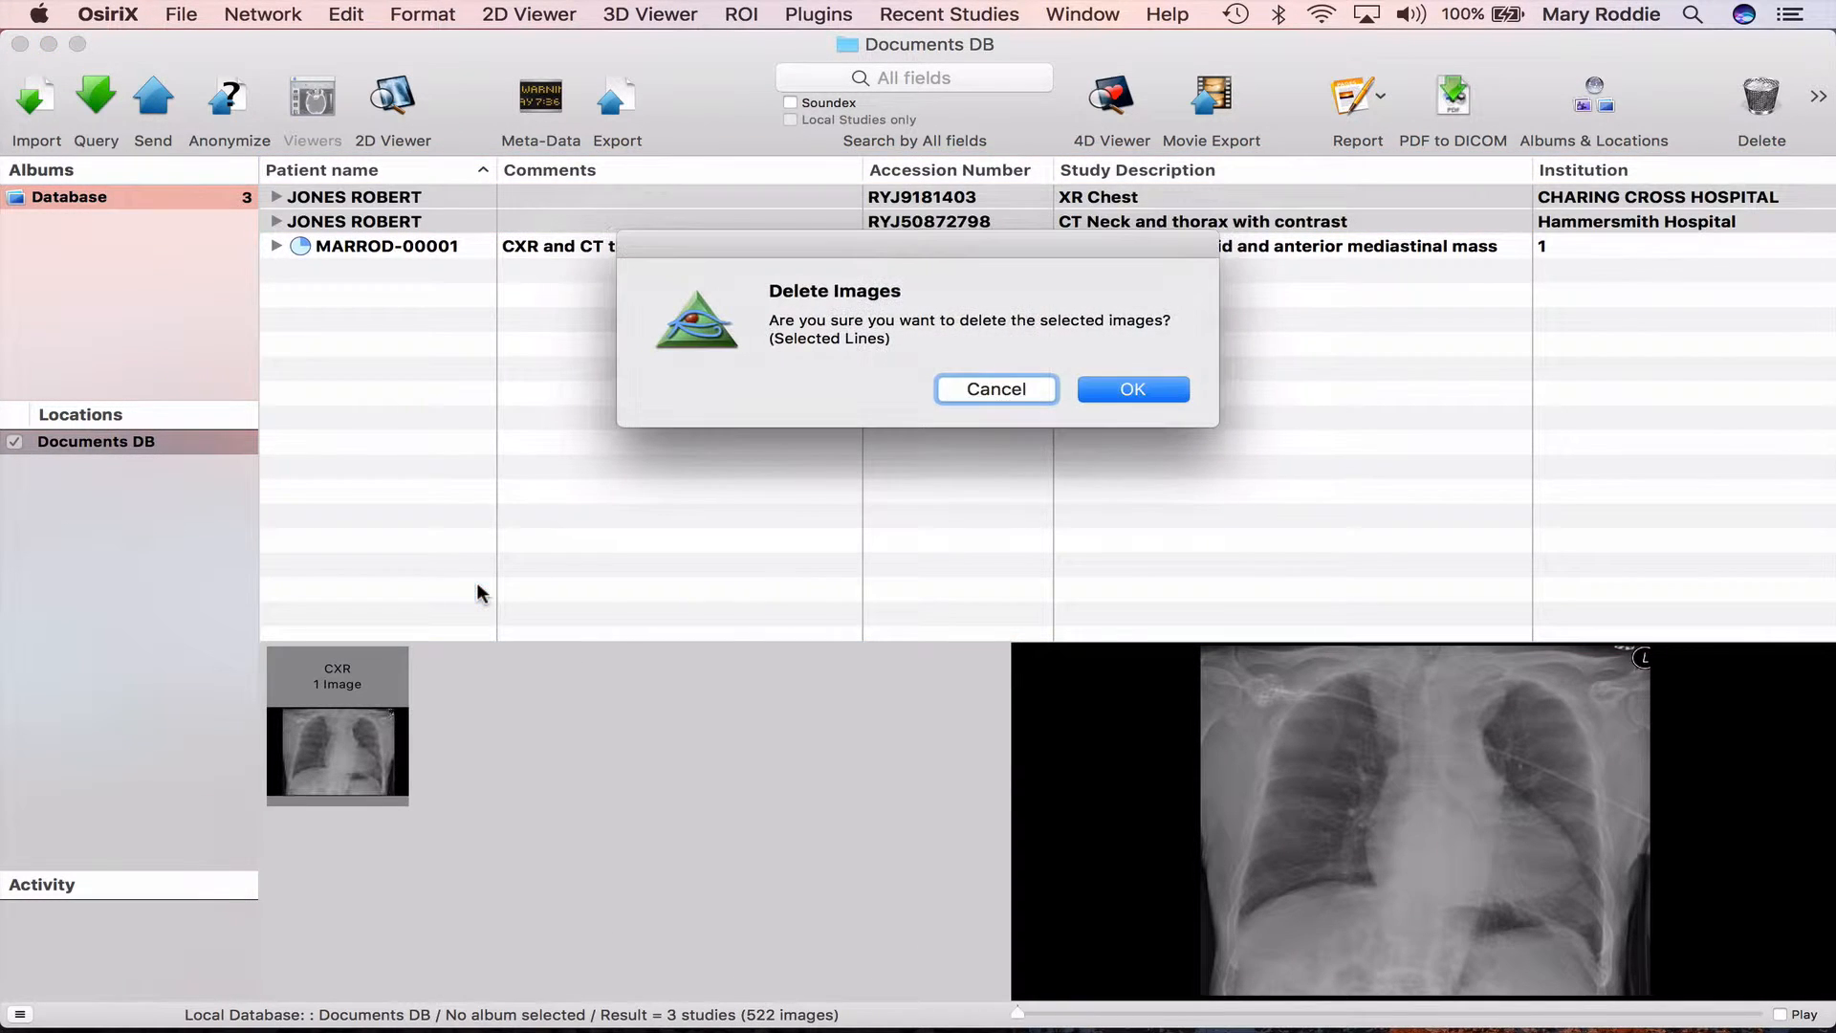
{"action": "left_click", "coordinate": [1134, 392]}
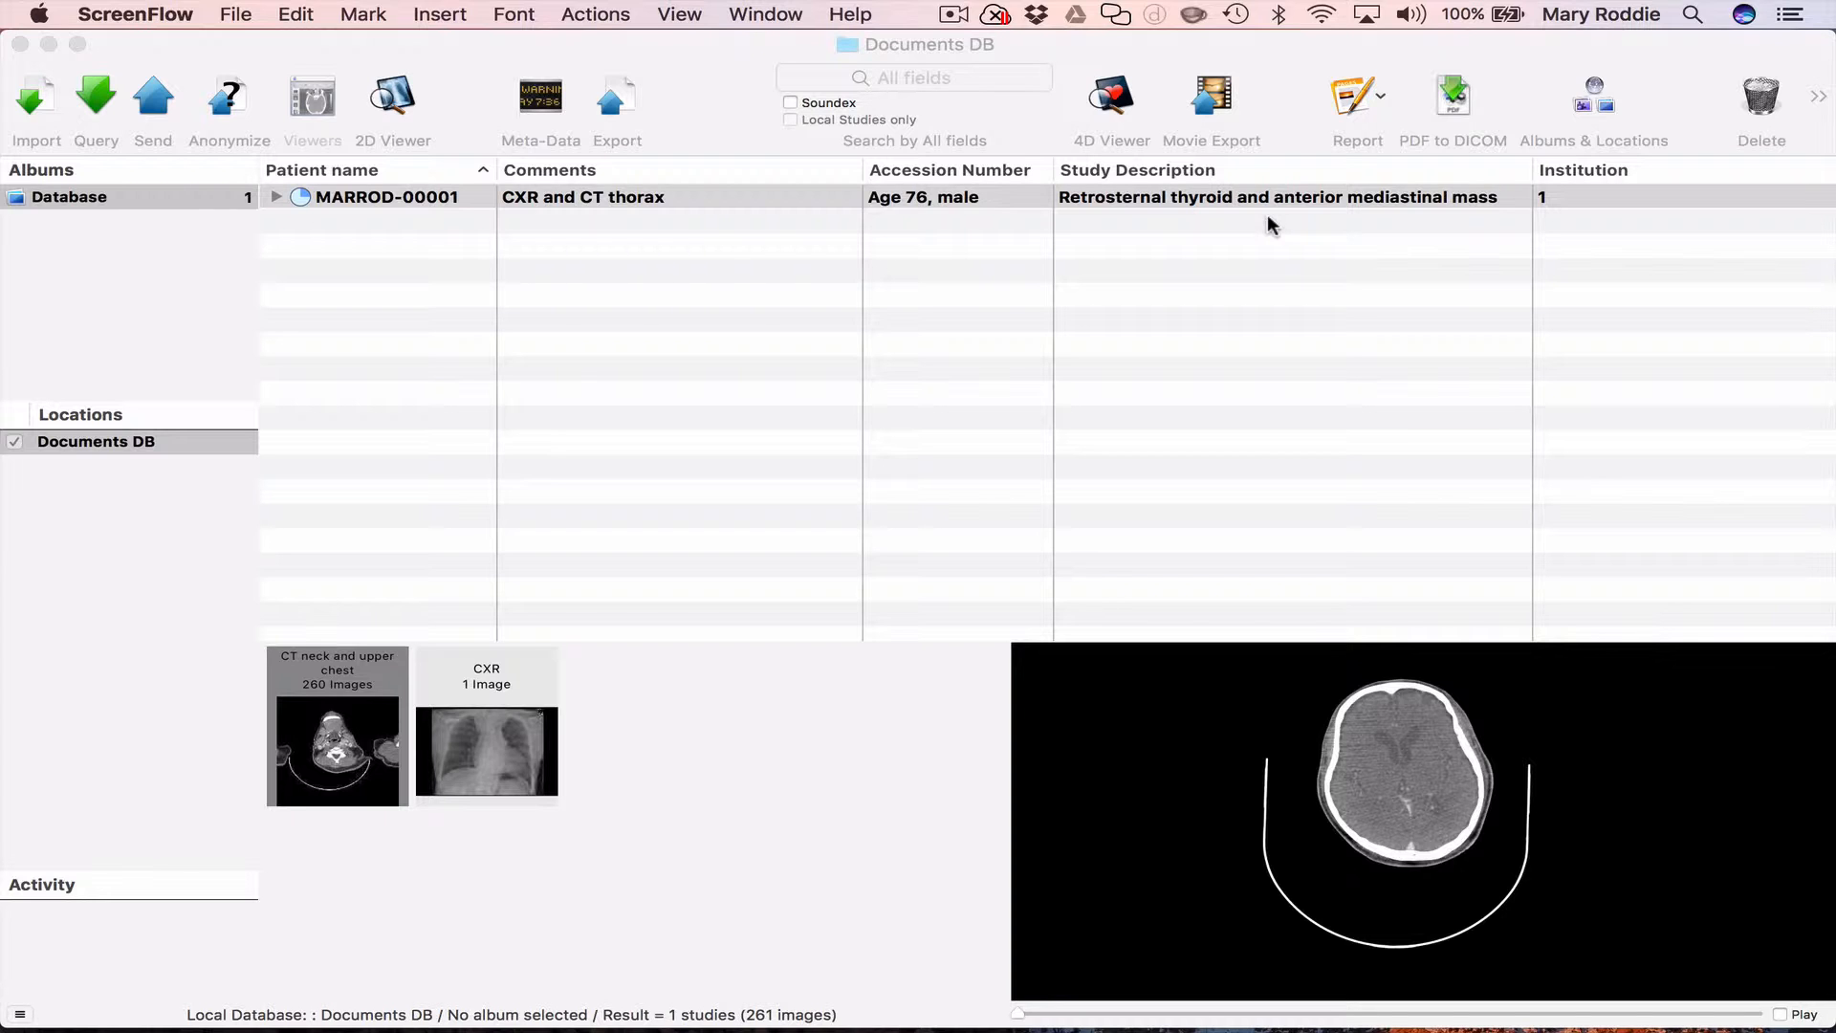
- Switch to the iRadiology web portal in Safari and open its Discrepancies album
{"action": "mouse_move", "coordinate": [1530, 1023]}
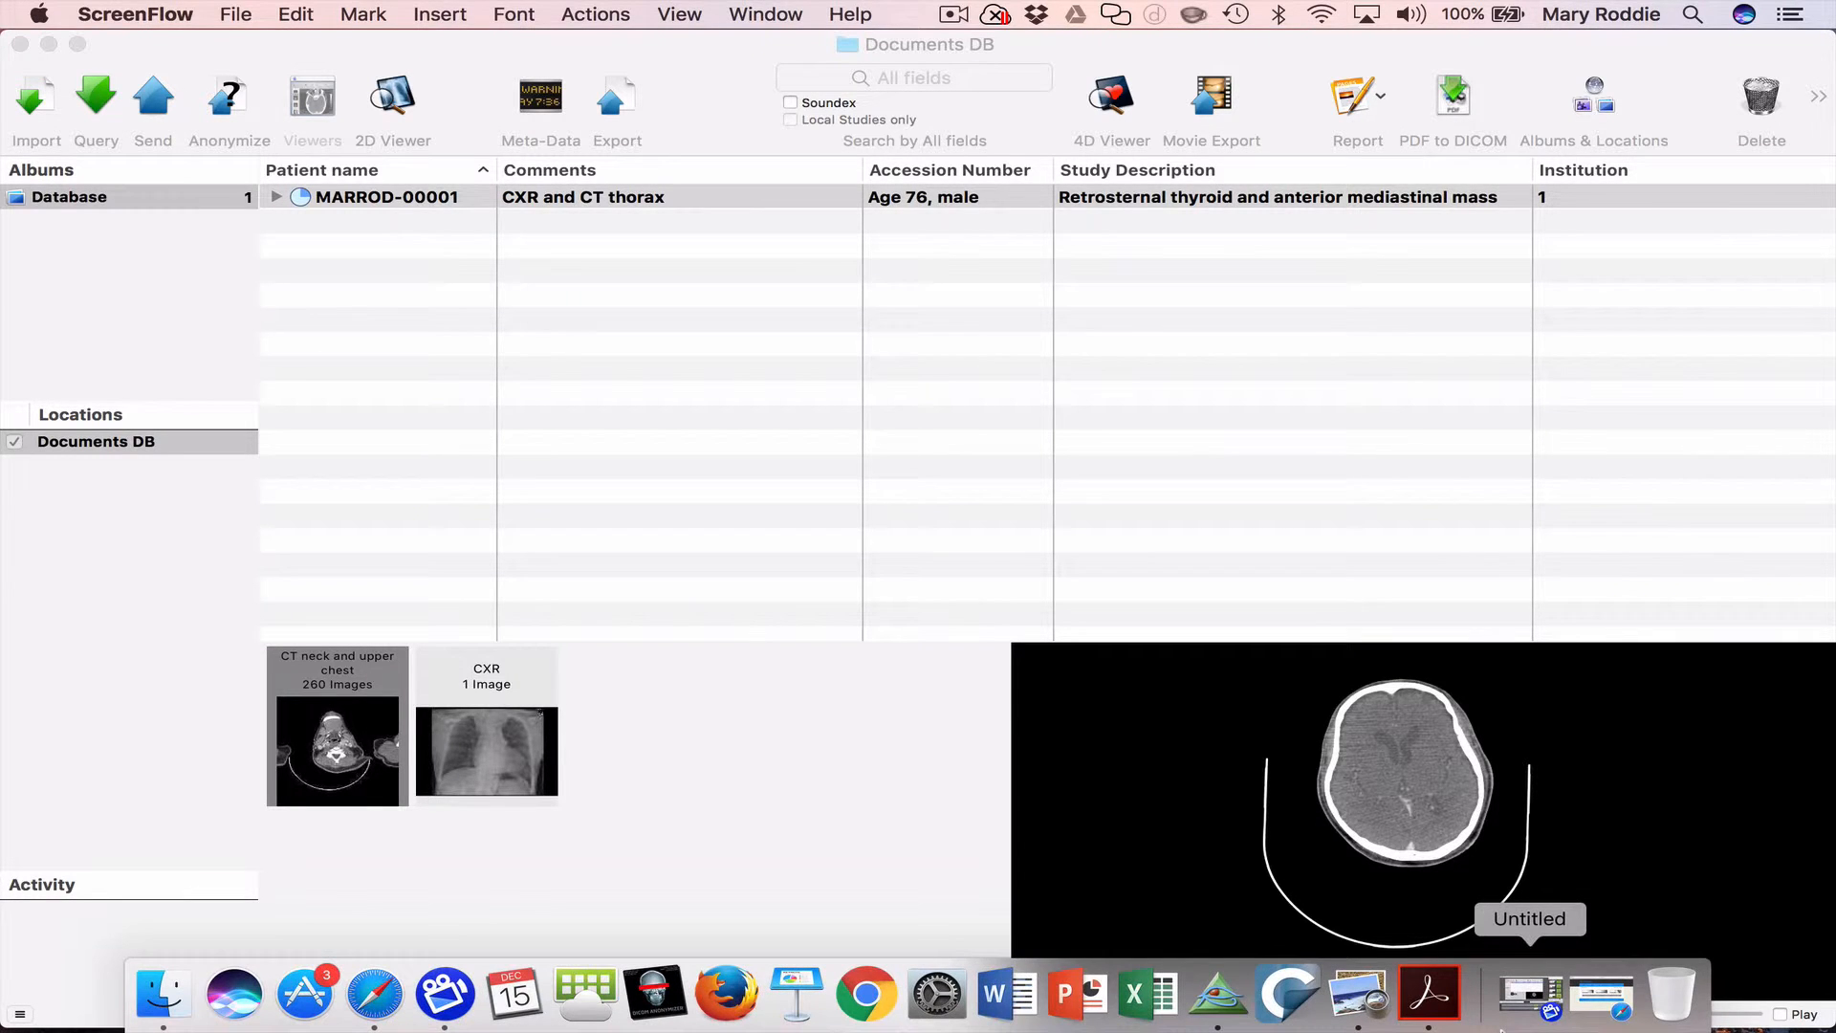
{"action": "left_click", "coordinate": [1622, 995]}
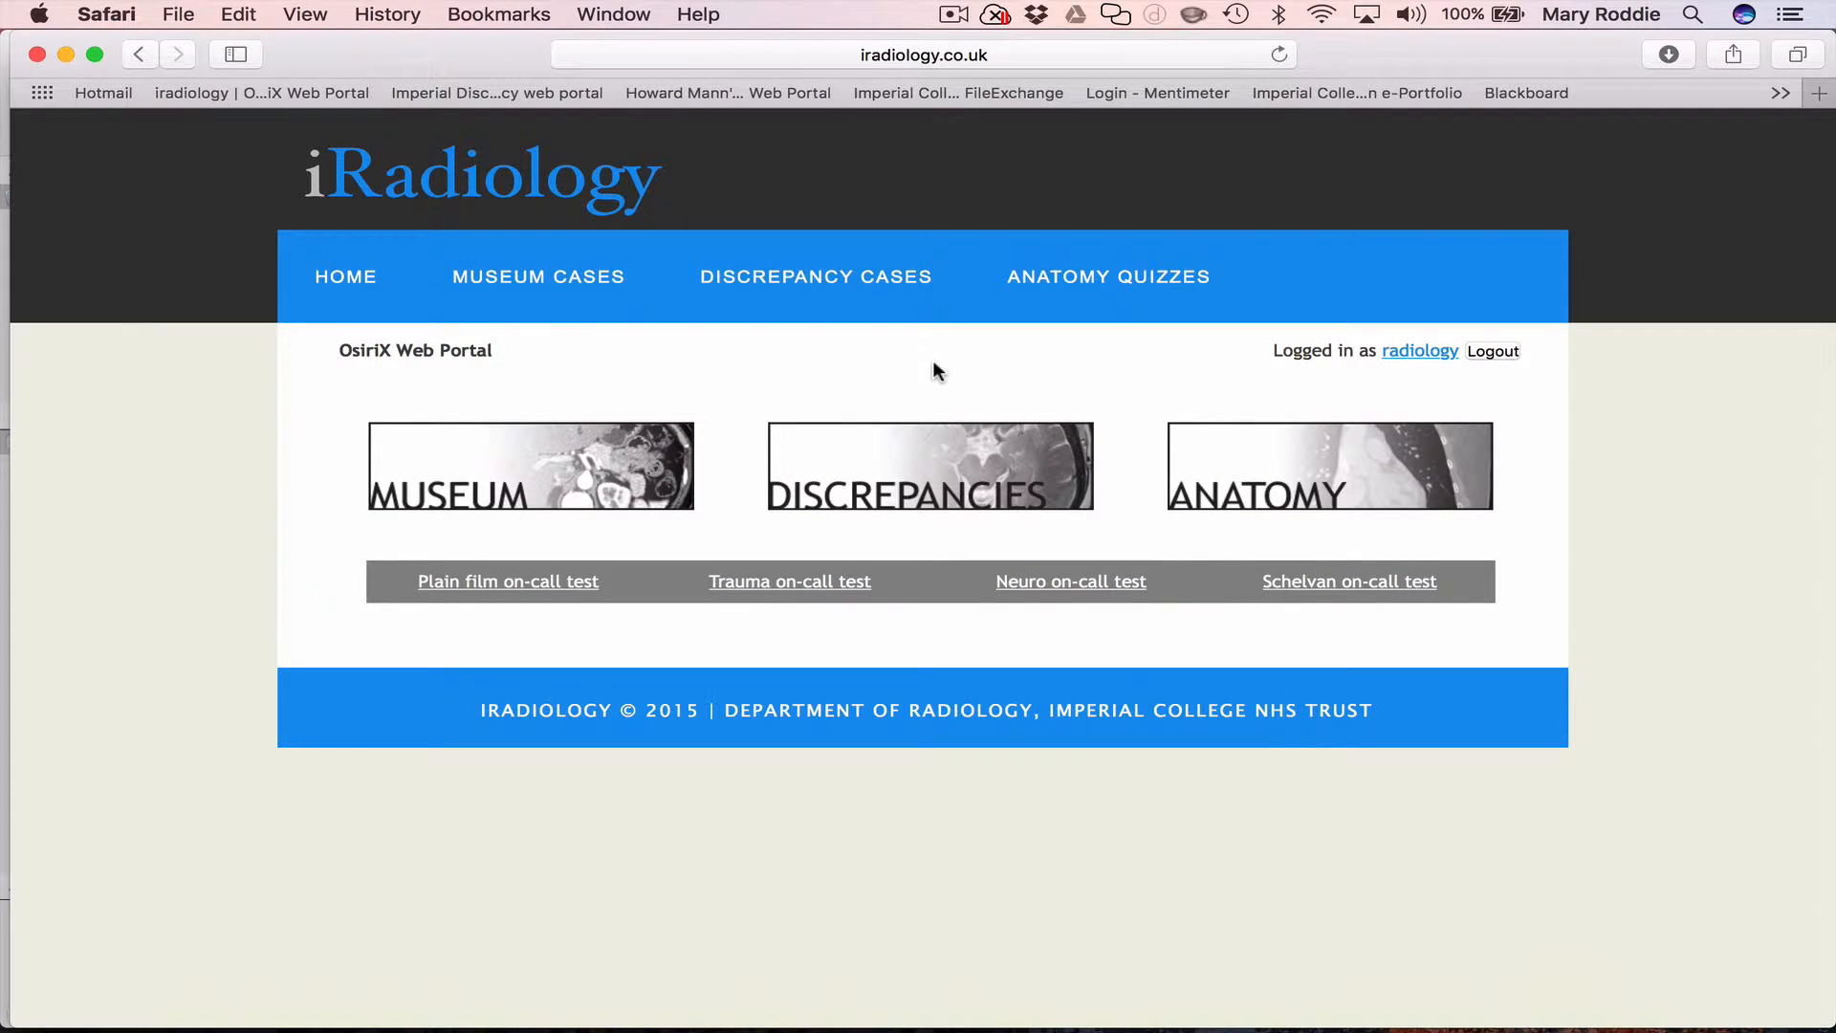
{"action": "left_click", "coordinate": [902, 468]}
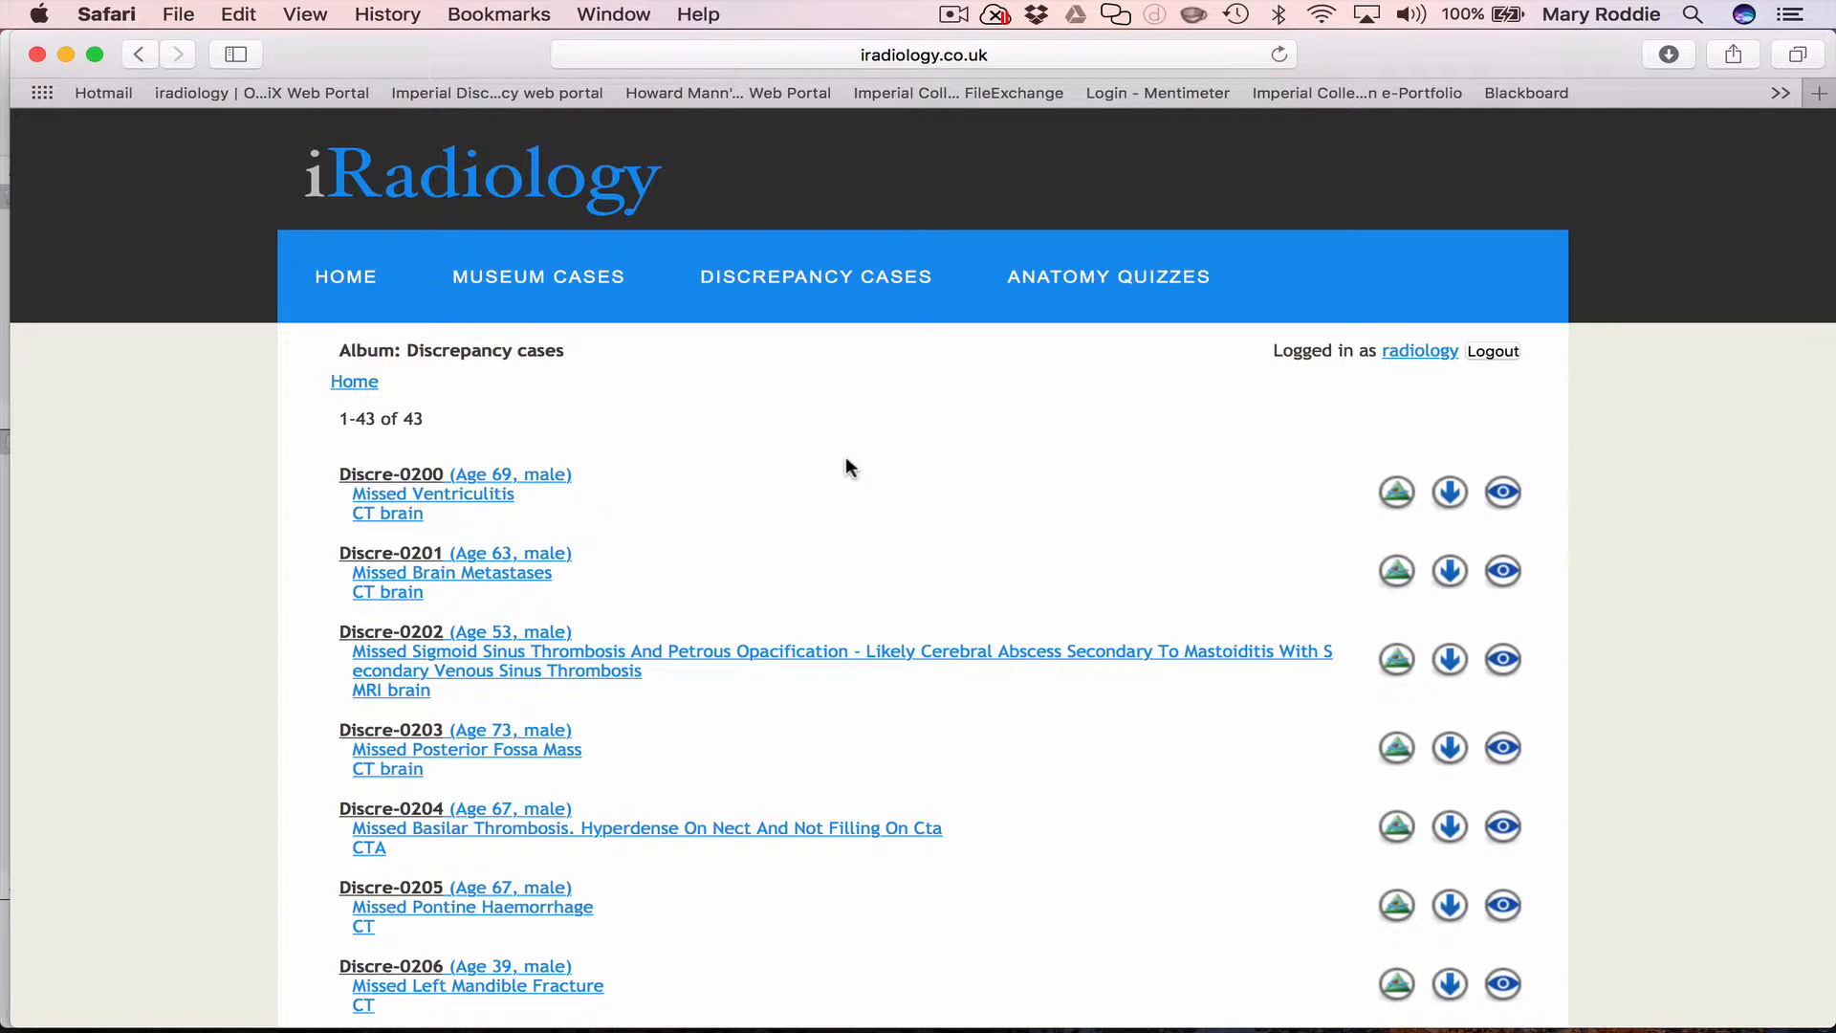
- Browse the discrepancy cases and open the Missed Lung Cancer CXR case Discre-0210
{"action": "scroll", "coordinate": [737, 444], "scroll_direction": "down", "scroll_amount": 3}
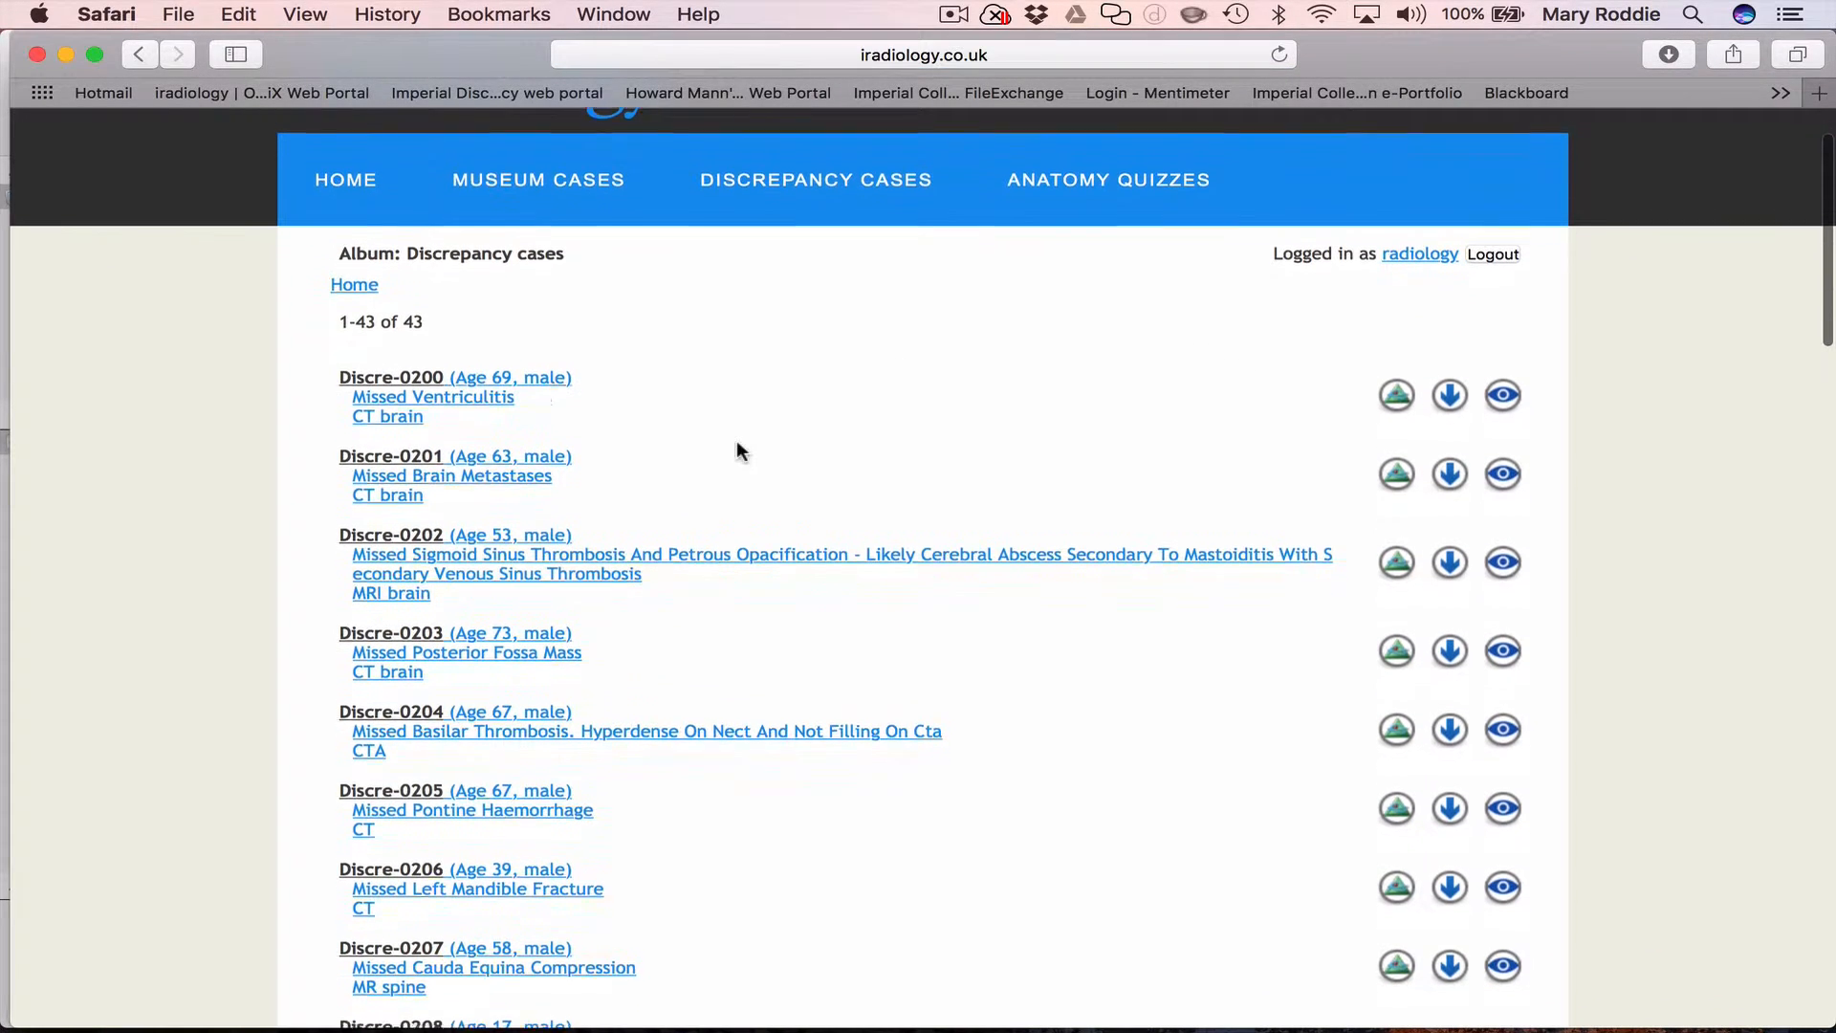
{"action": "scroll", "coordinate": [512, 442], "scroll_direction": "down", "scroll_amount": 9}
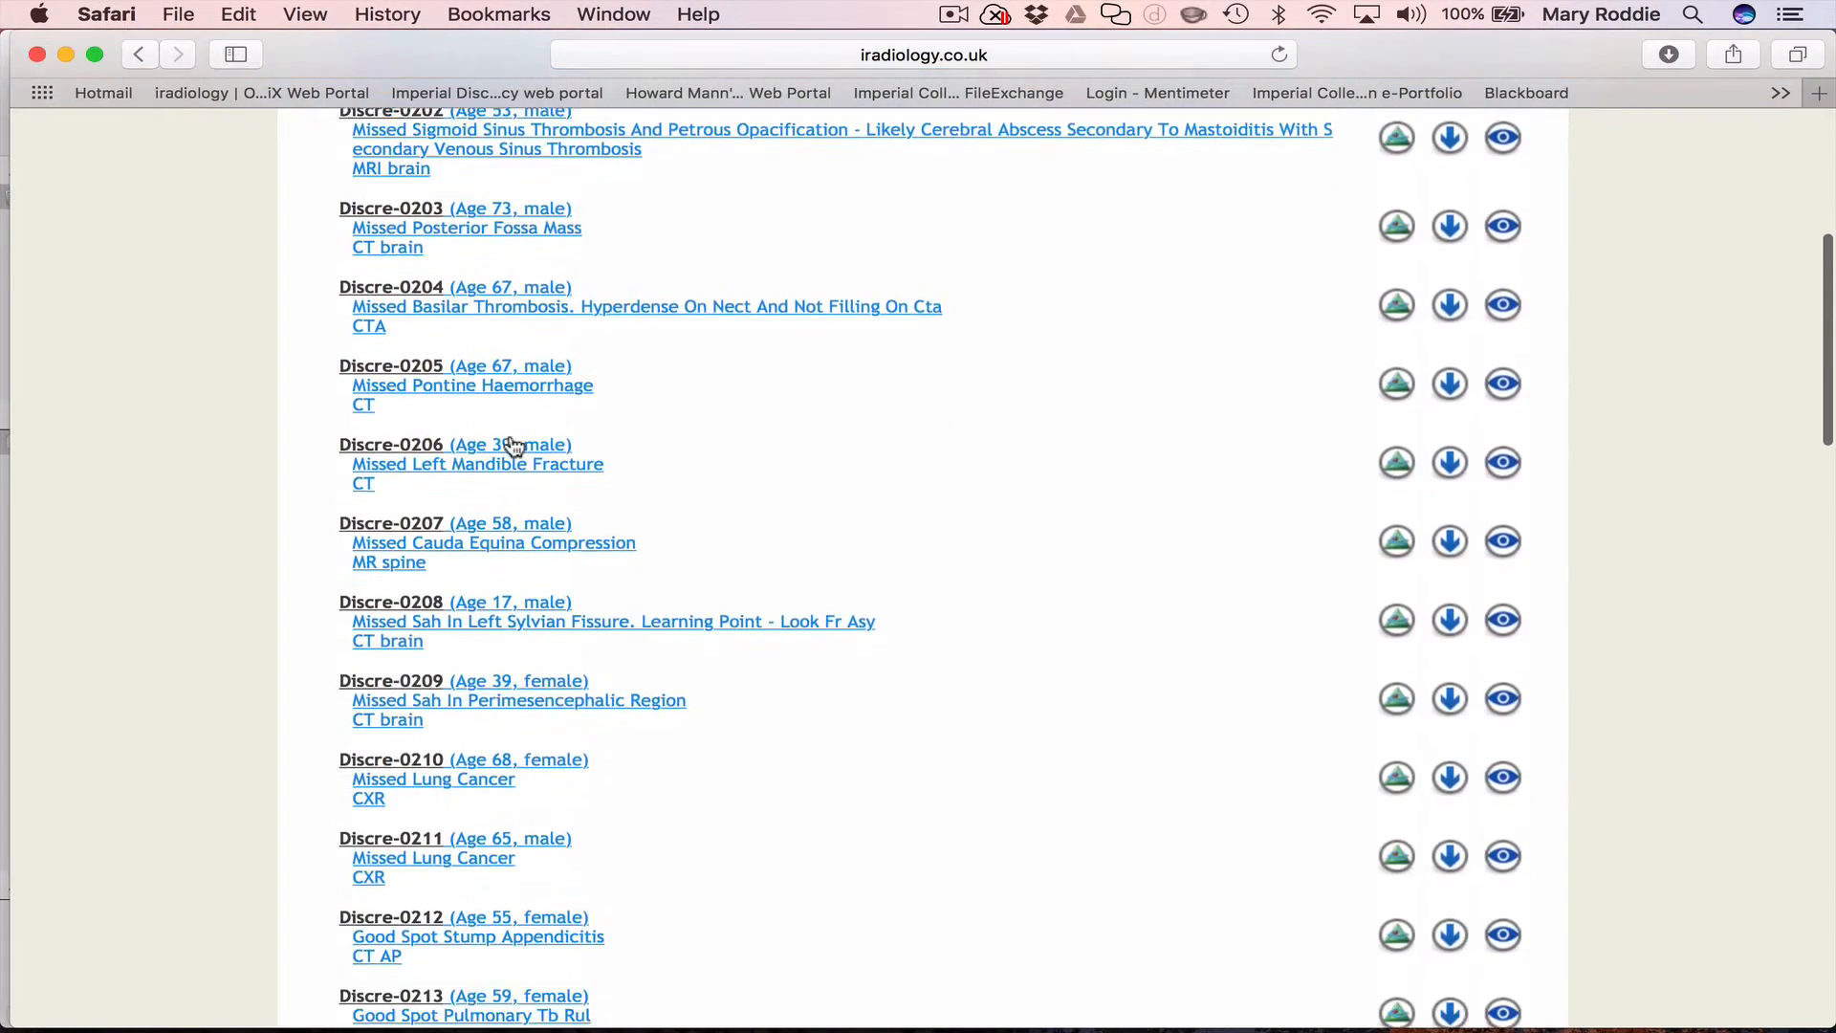
{"action": "scroll", "coordinate": [512, 443], "scroll_direction": "down", "scroll_amount": 2}
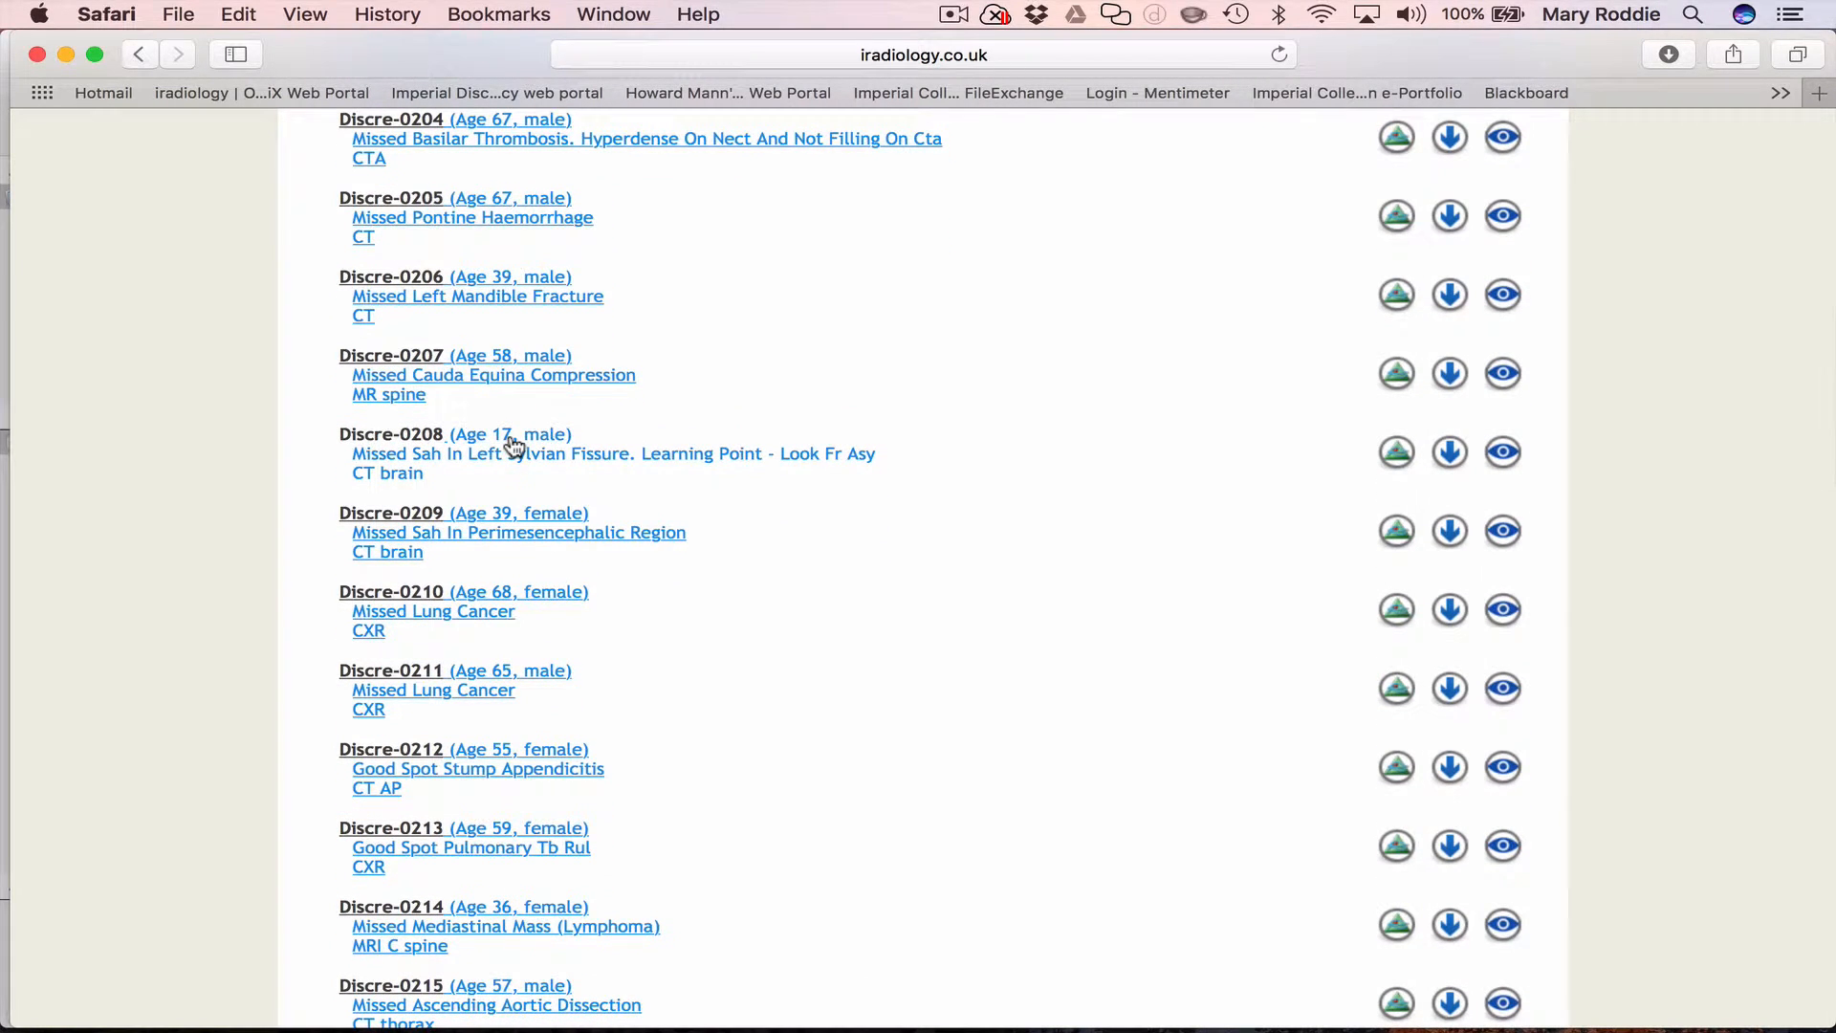
{"action": "scroll", "coordinate": [714, 565], "scroll_direction": "down", "scroll_amount": 2}
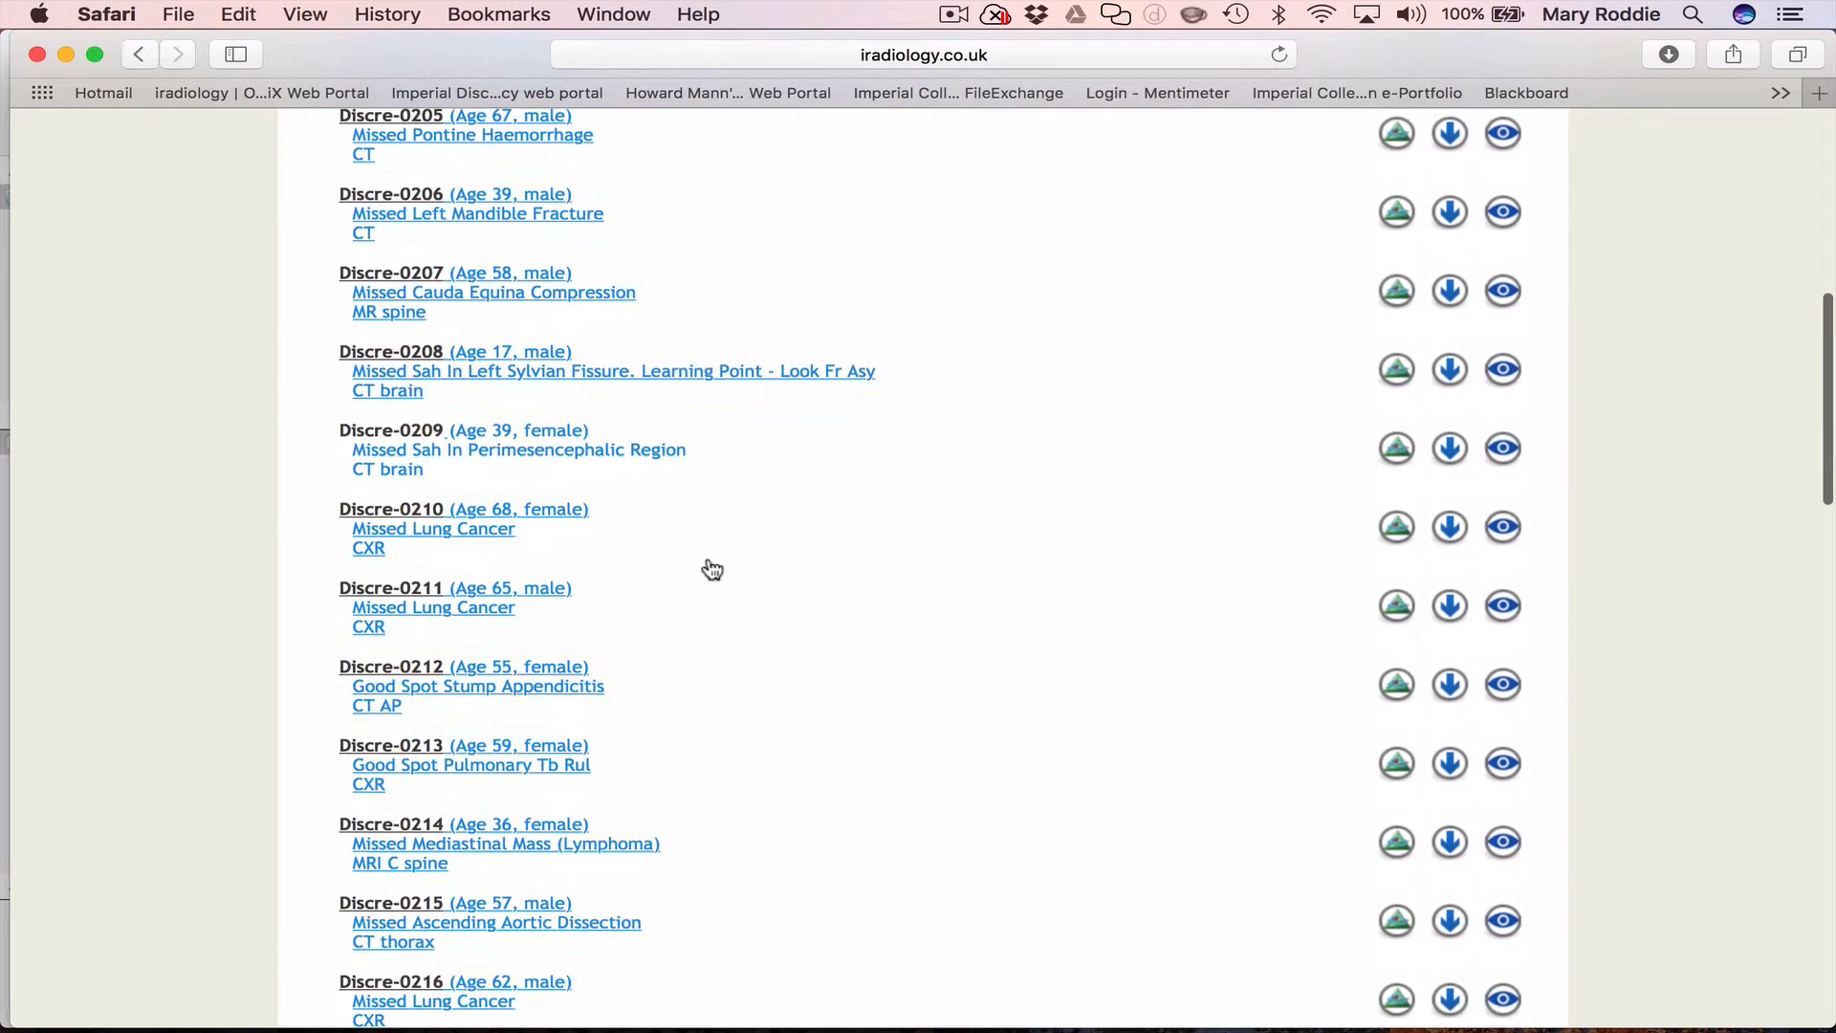
{"action": "left_click", "coordinate": [473, 525]}
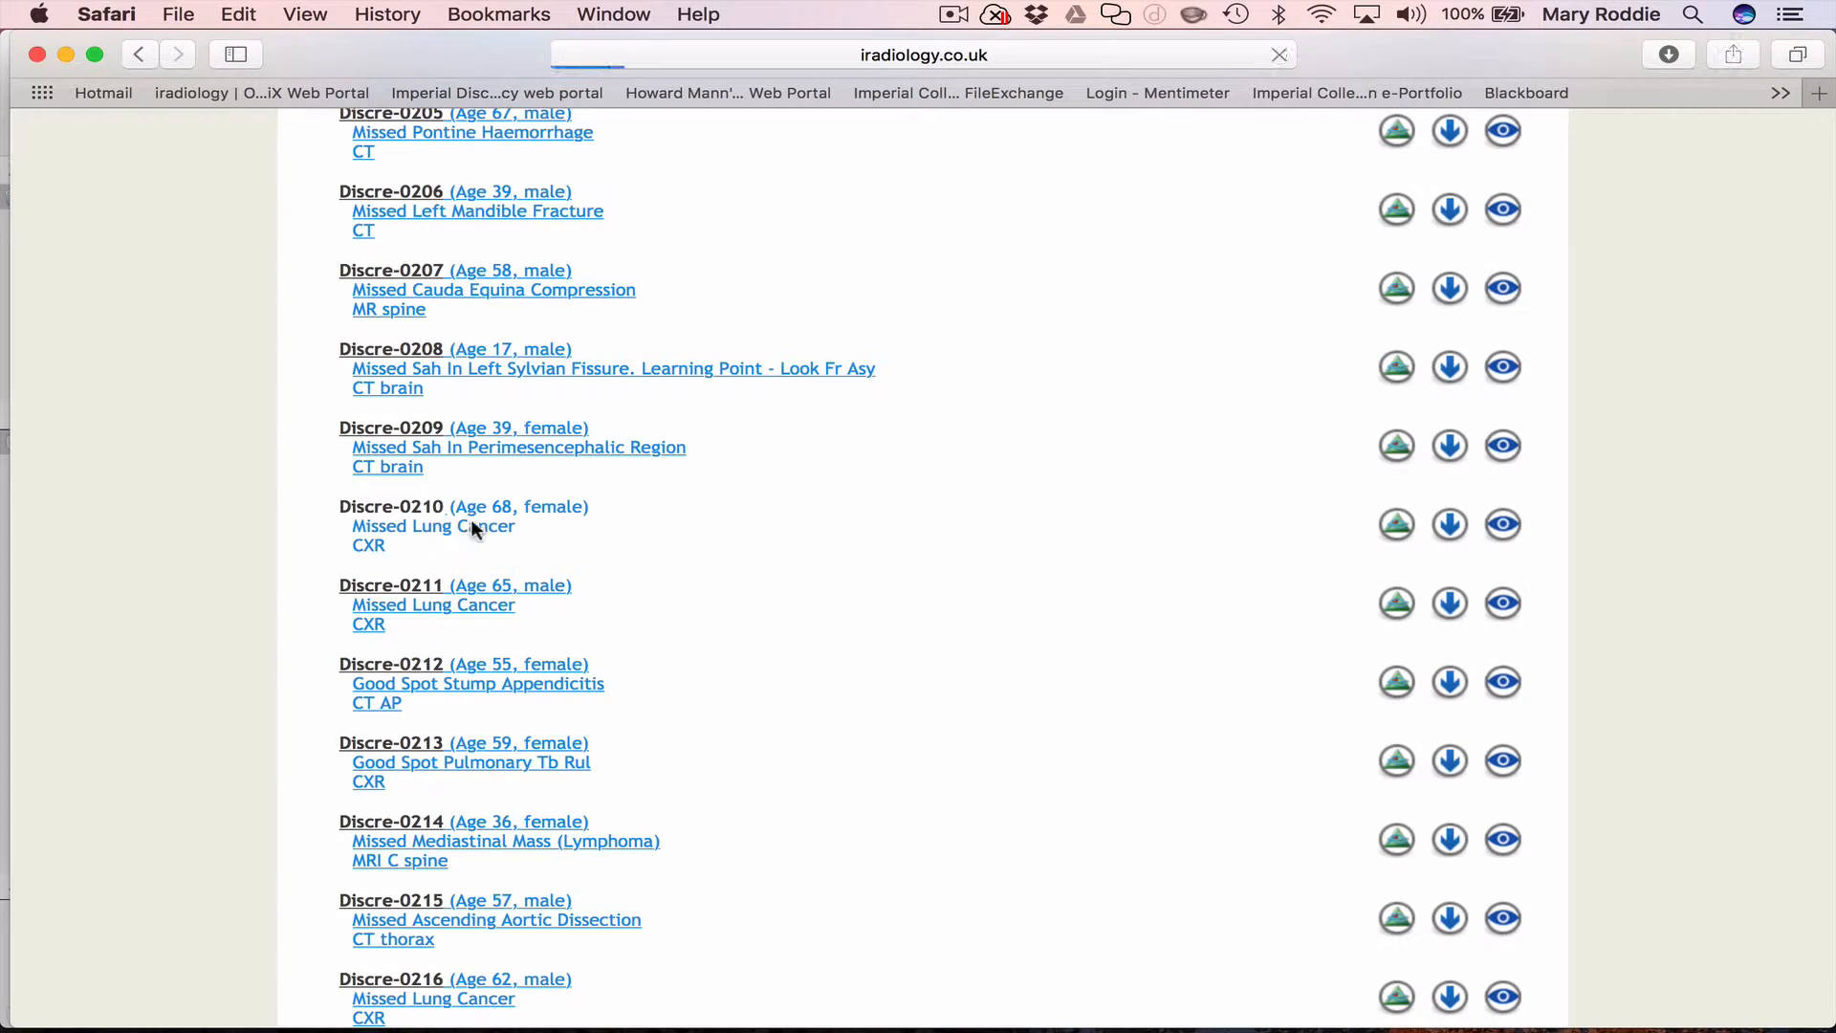